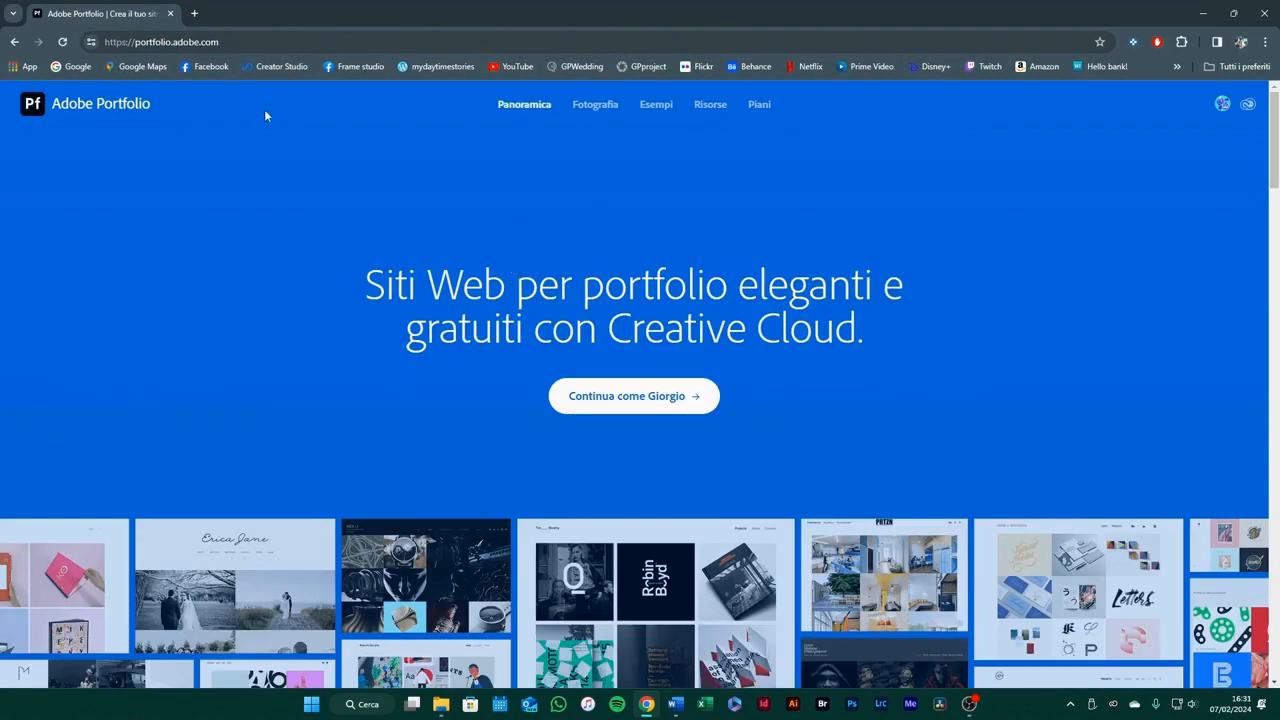
Check which Adobe account is signed in and continue with it to the portfolio theme selection
left_click(1223, 106)
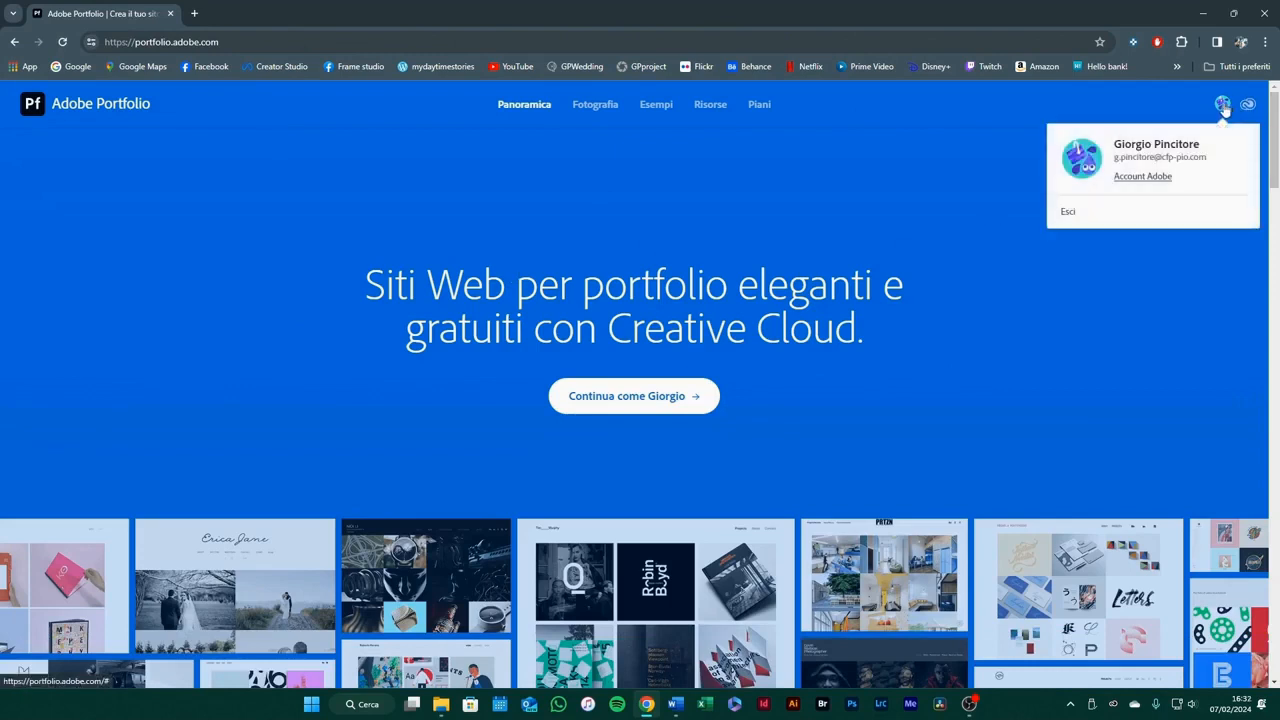
left_click(1136, 281)
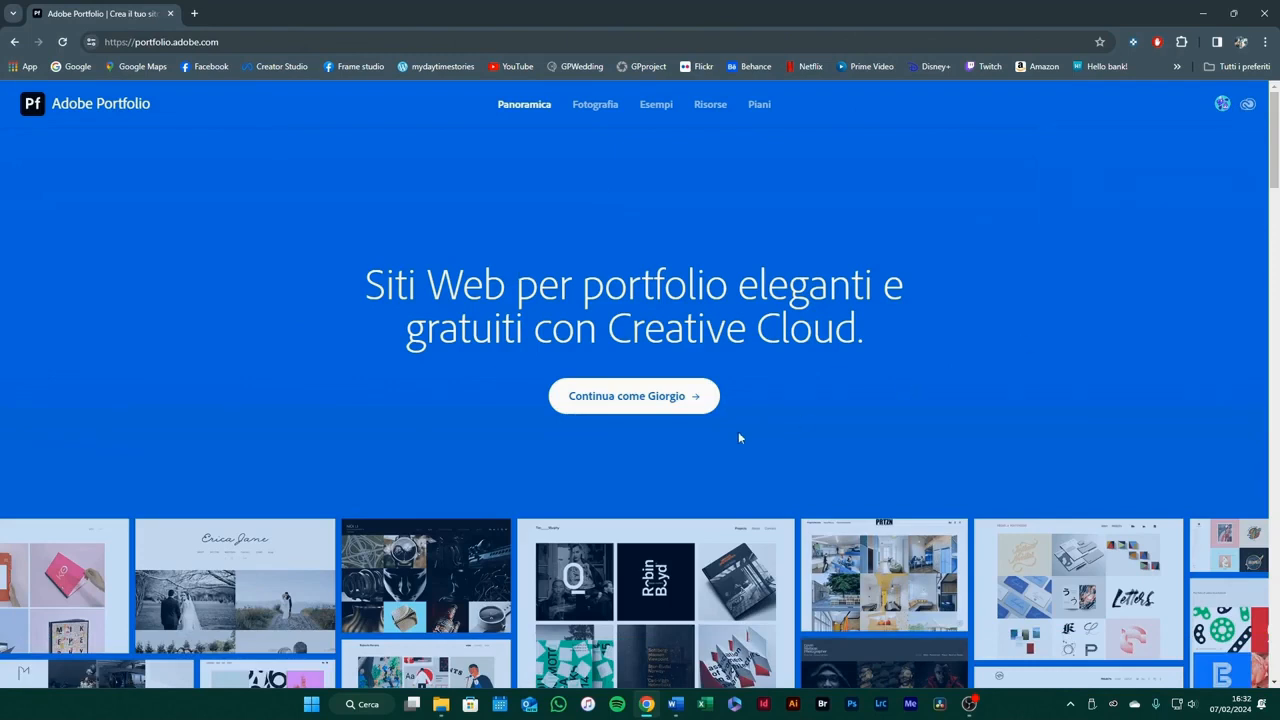
left_click(649, 406)
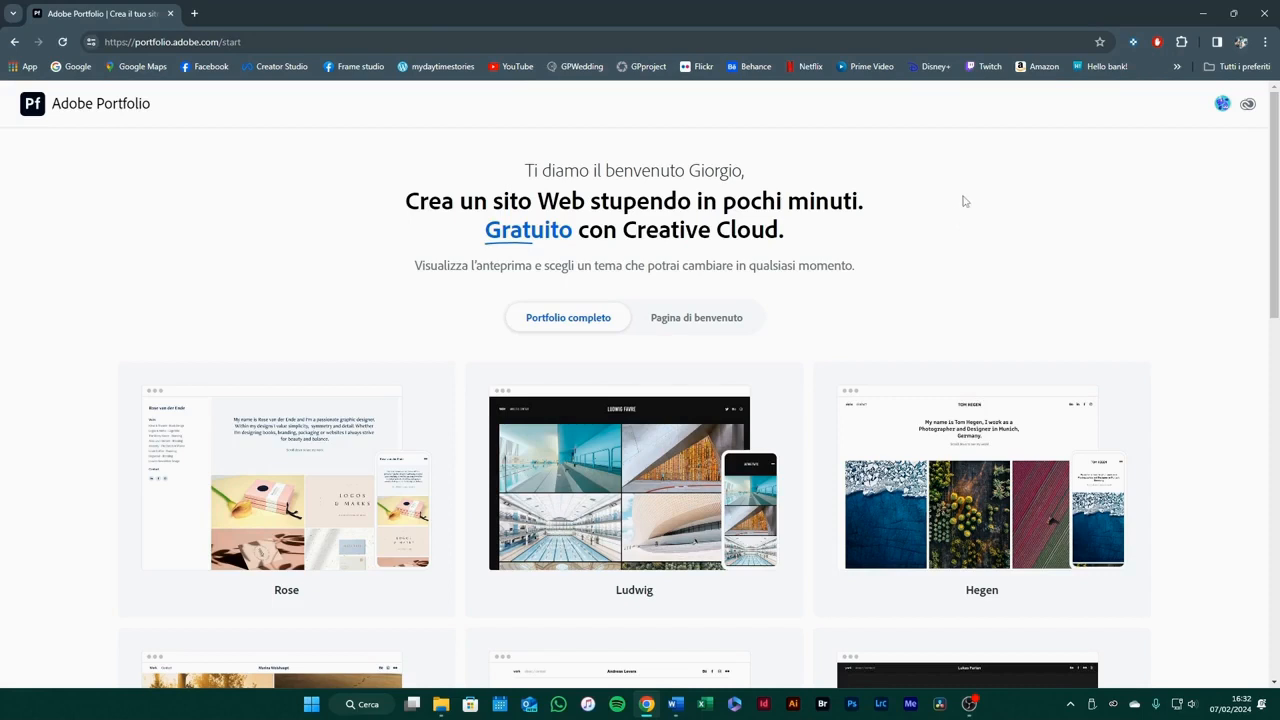
Browse the full-portfolio themes from Rose through Sawdust to compare their layouts
scroll(1023, 236, "down", 3)
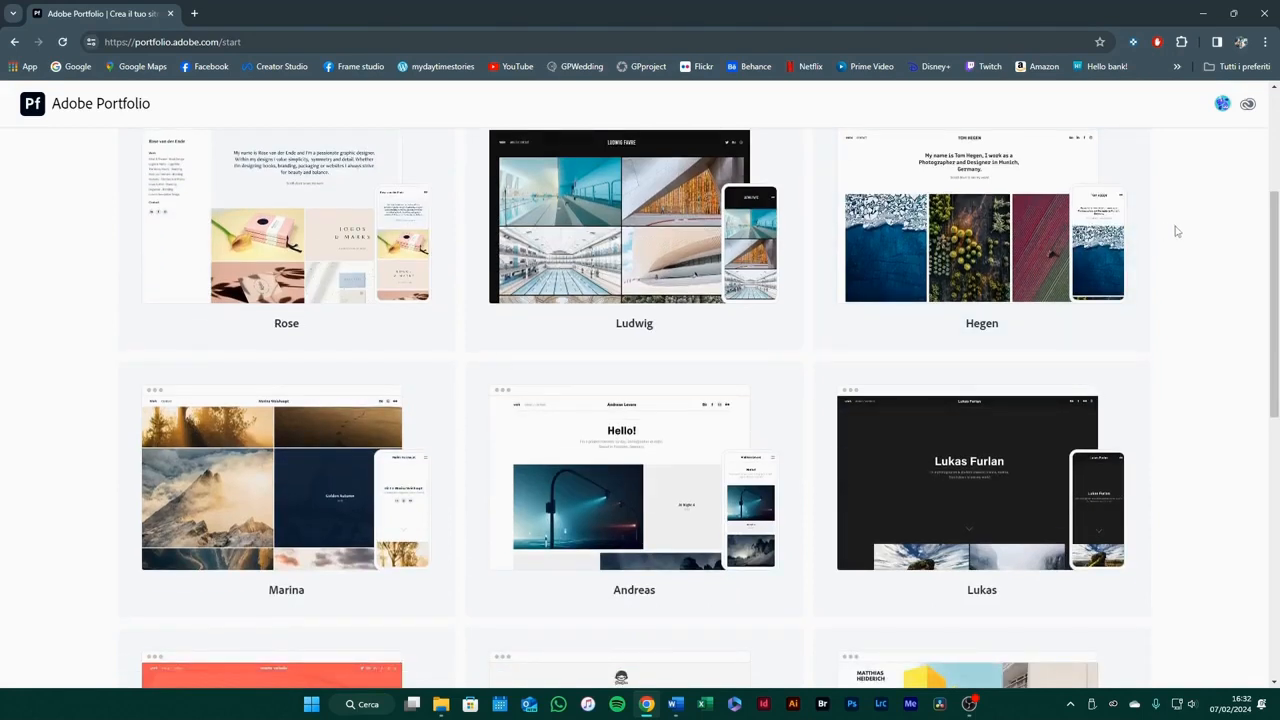
scroll(1100, 275, "down", 3)
scroll(1113, 283, "down", 3)
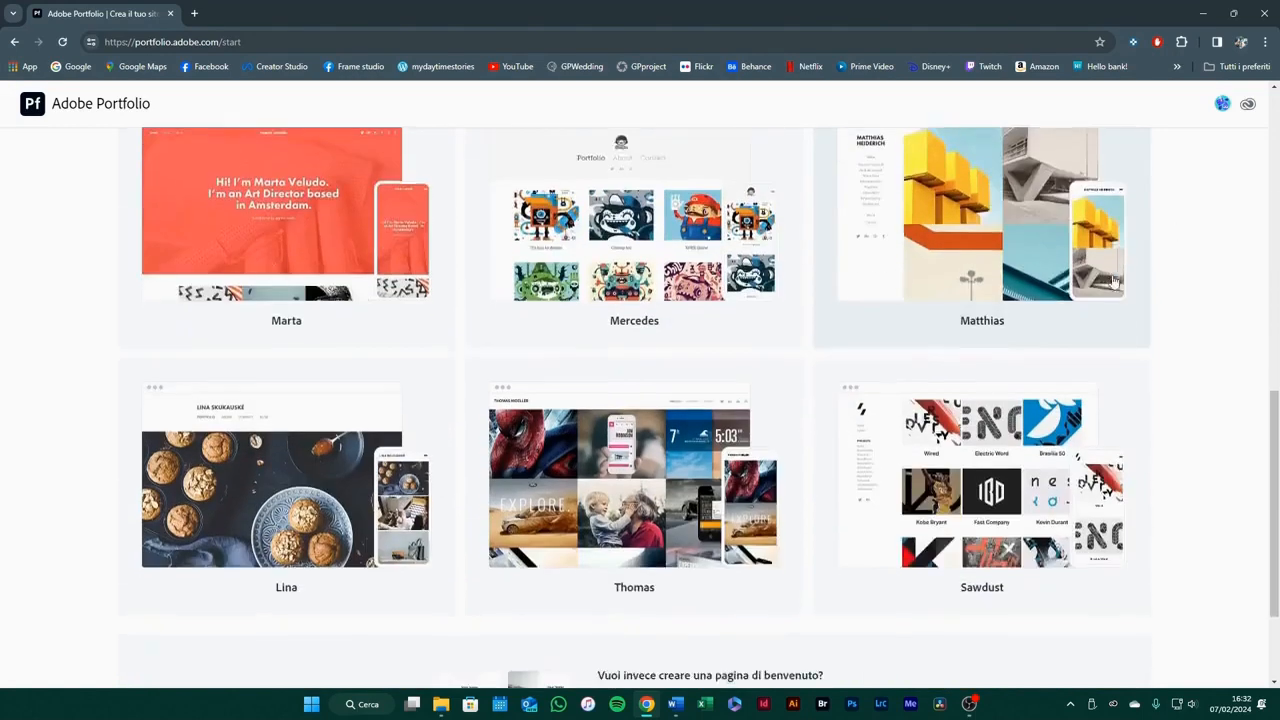
scroll(1110, 278, "up", 2)
scroll(1110, 278, "down", 3)
scroll(1113, 279, "up", 1)
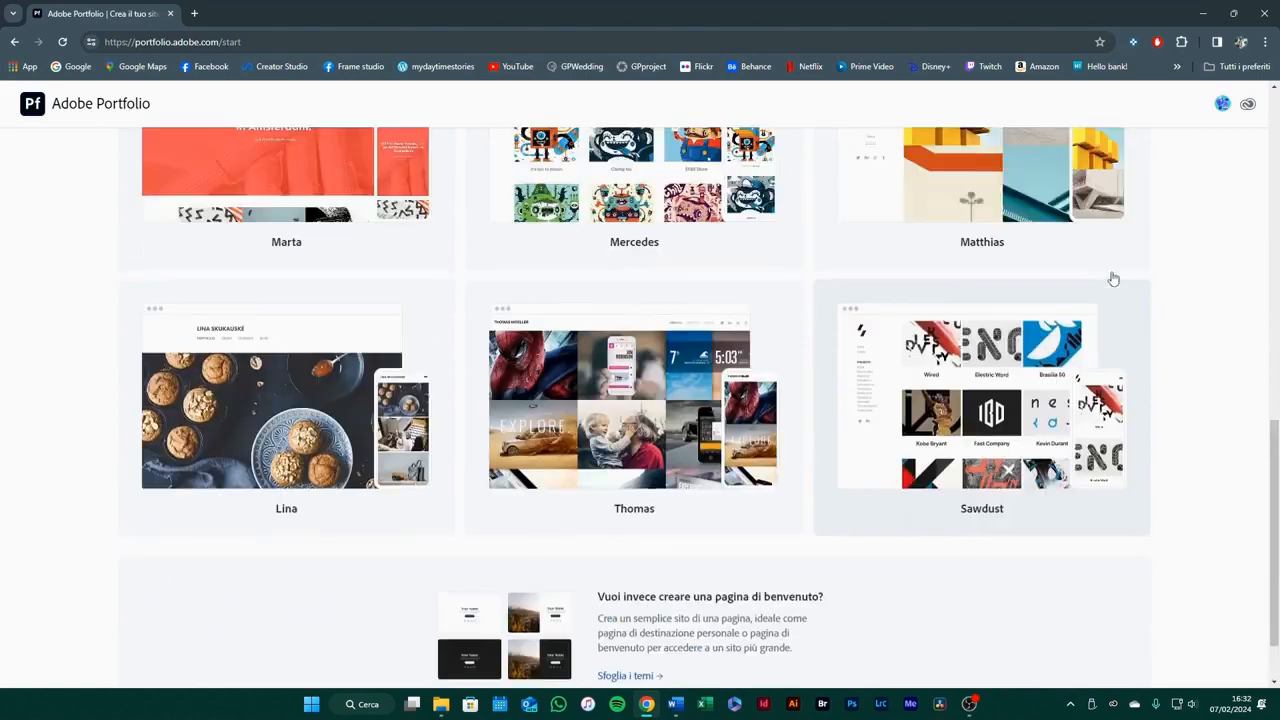
scroll(1113, 279, "up", 8)
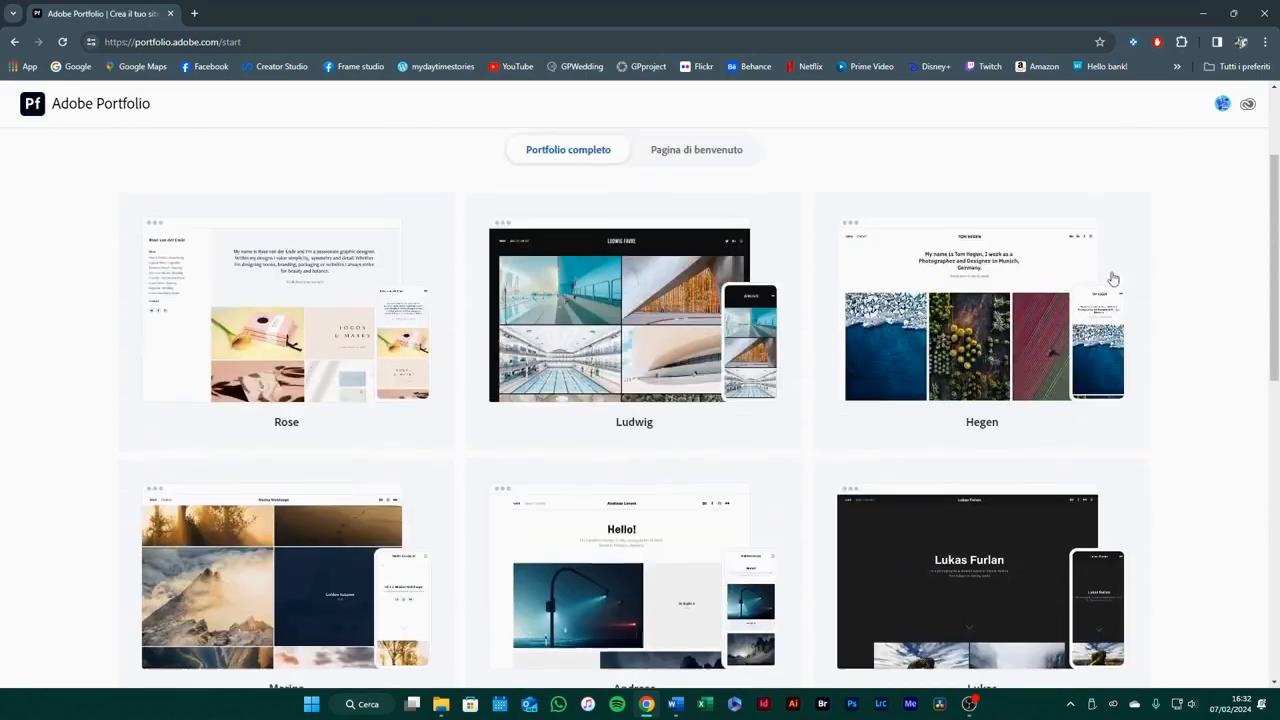
Preview the Rose theme's desktop layout and use it for the new portfolio site
left_click(292, 295)
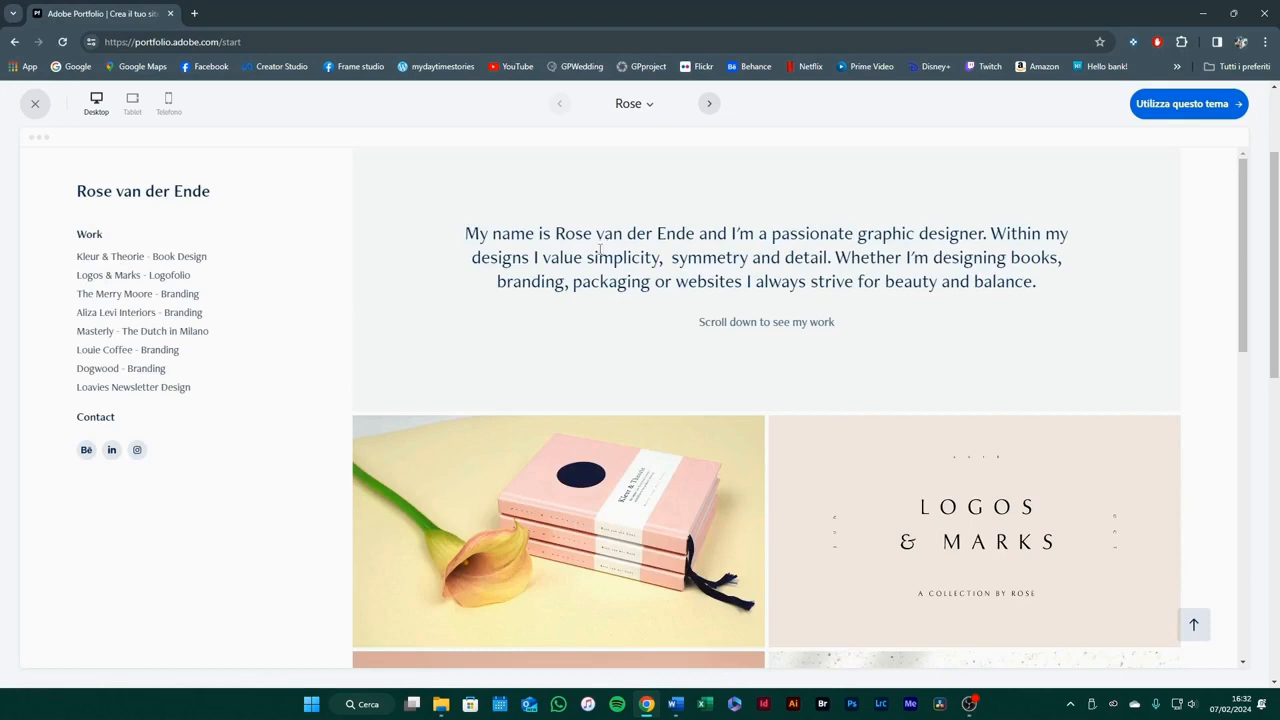
scroll(600, 250, "down", 5)
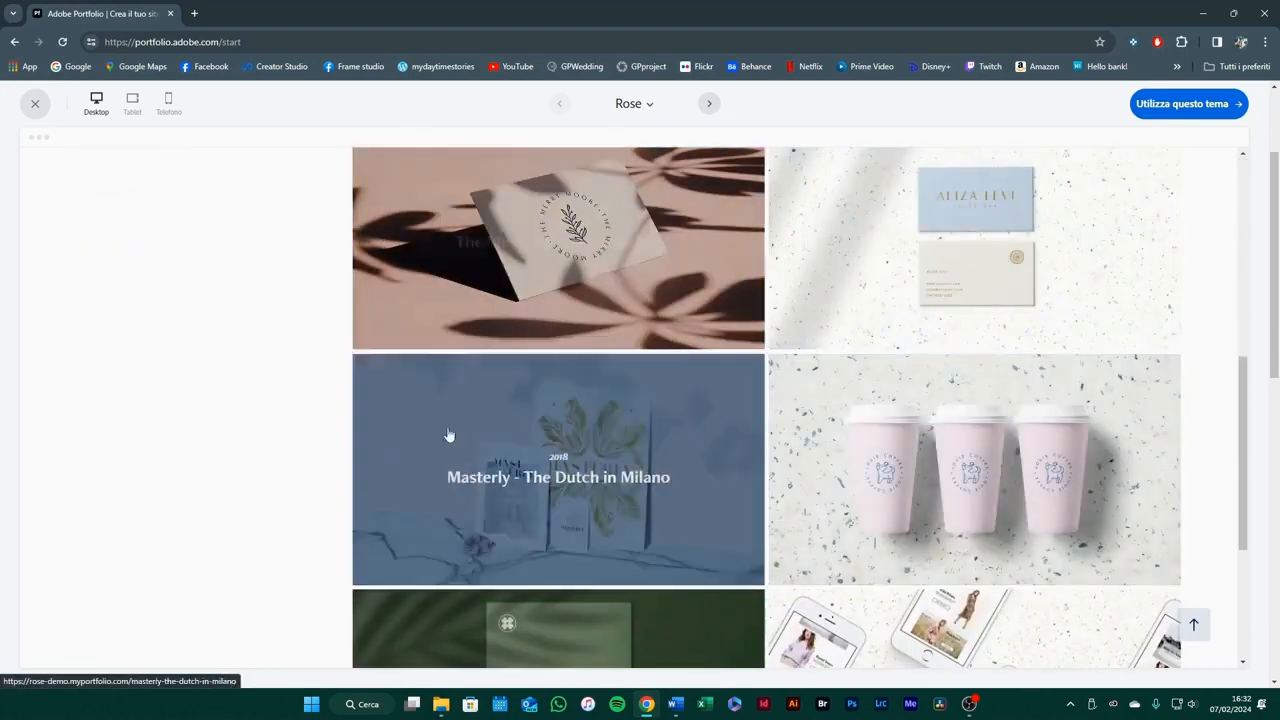
scroll(460, 435, "up", 10)
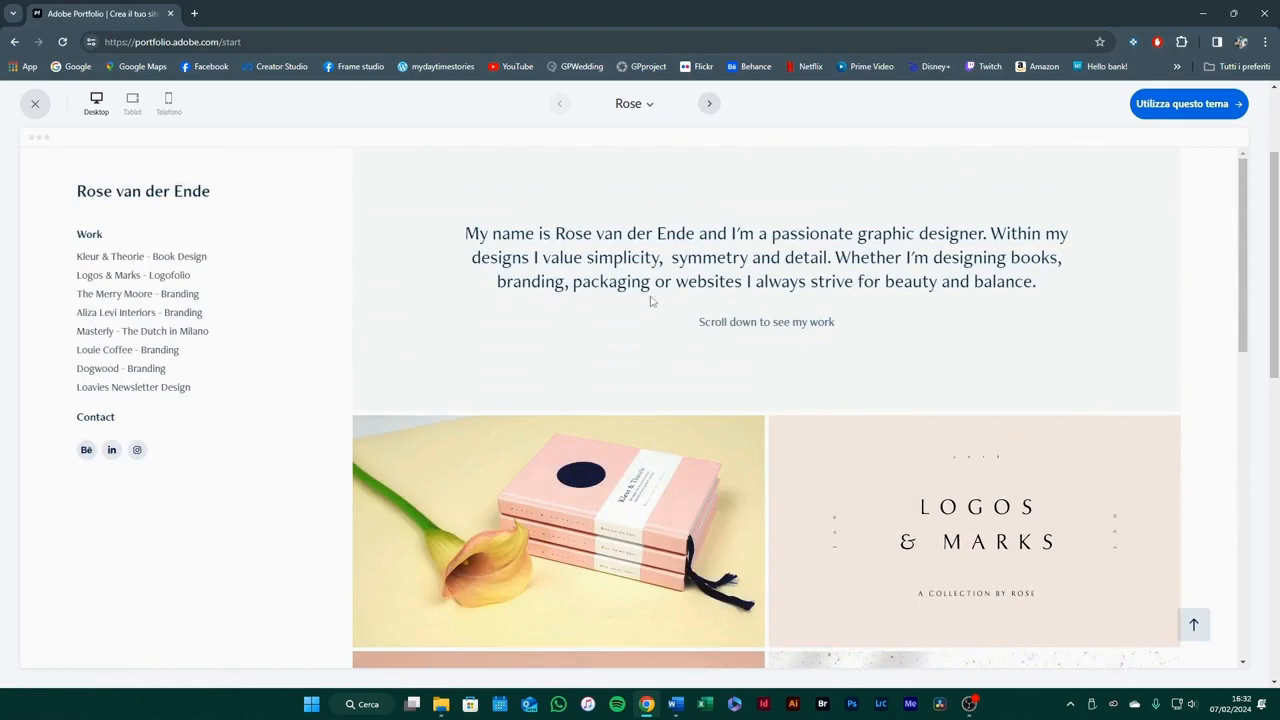
left_click(1205, 108)
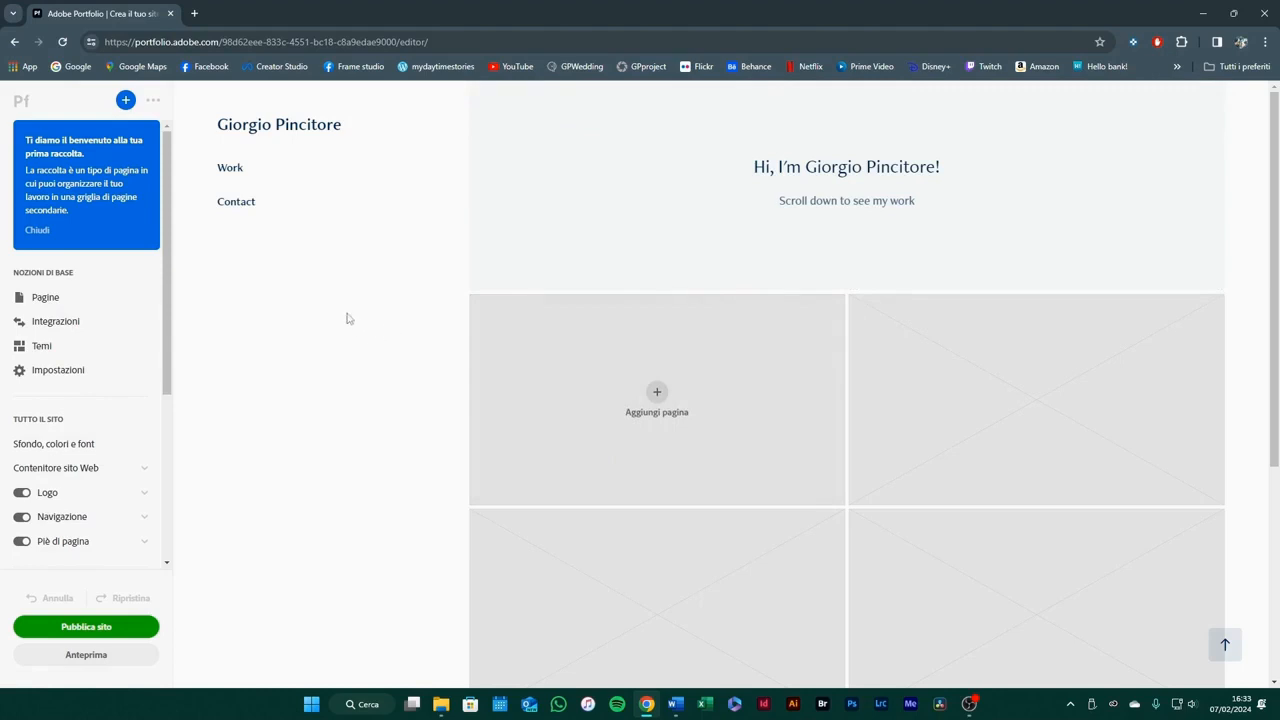
Dismiss the first-collection welcome notice and review the available site and collection settings
left_click(37, 230)
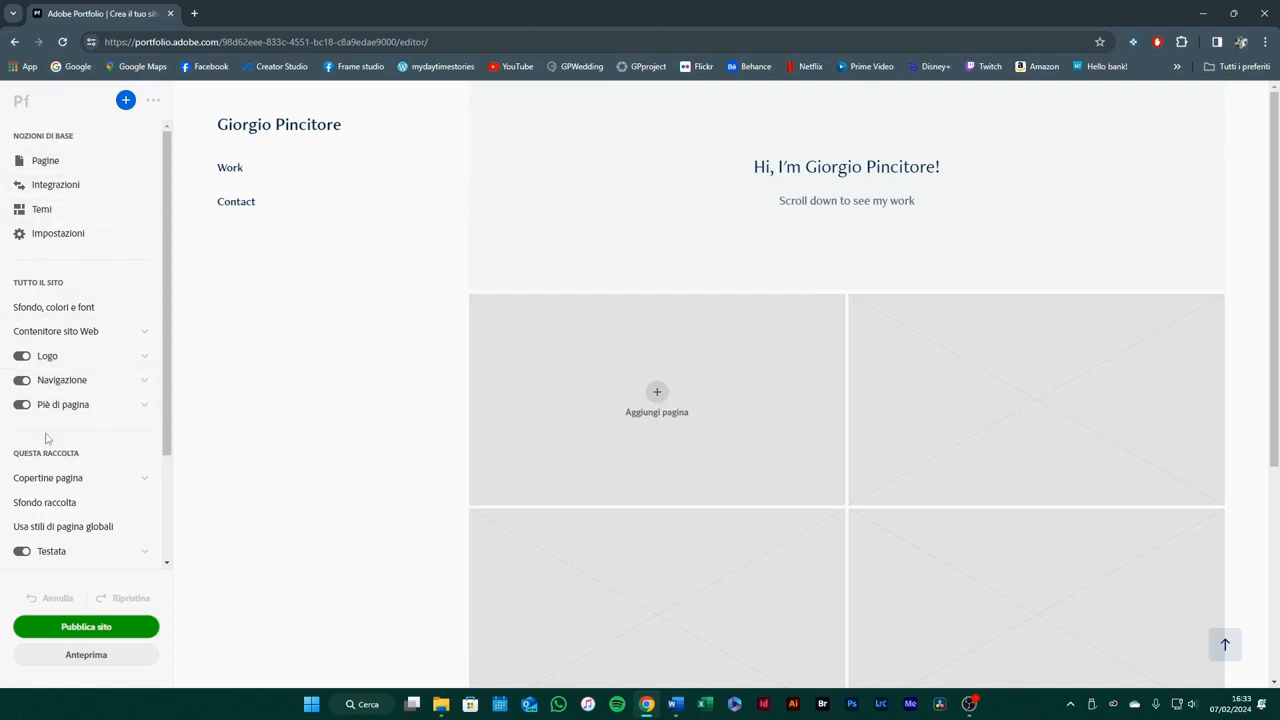
scroll(57, 528, "down", 2)
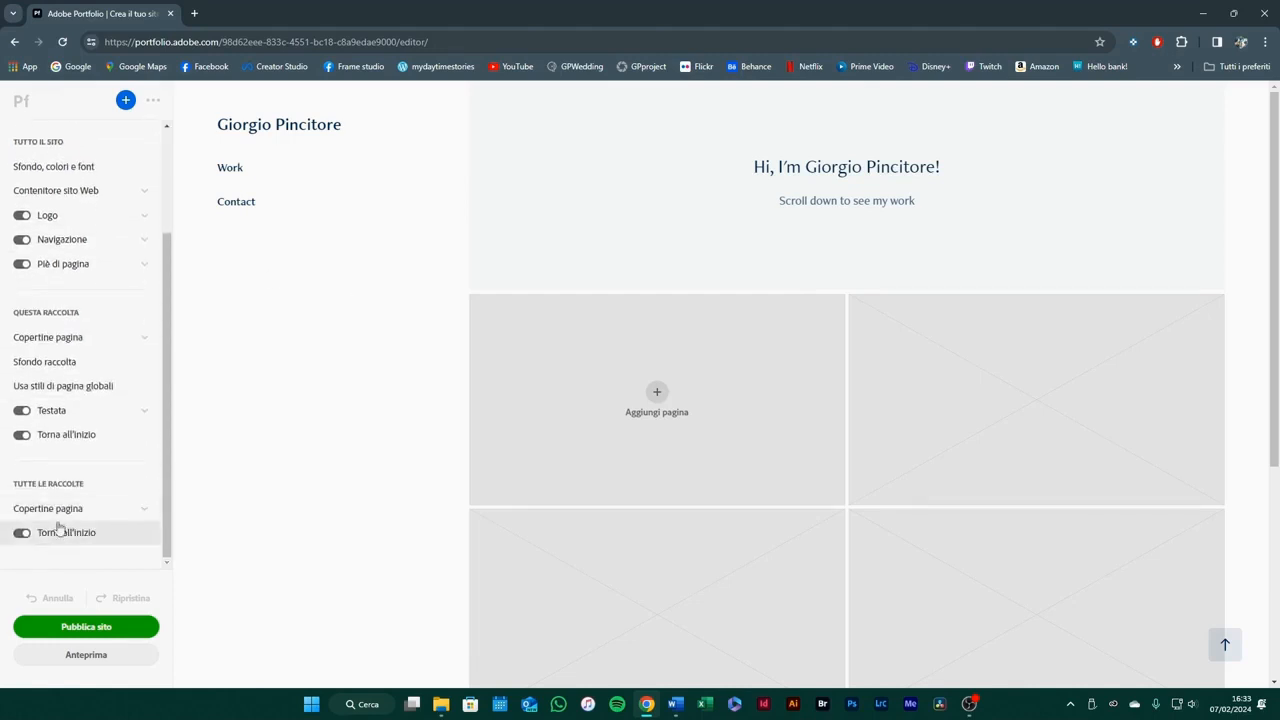
scroll(57, 520, "up", 2)
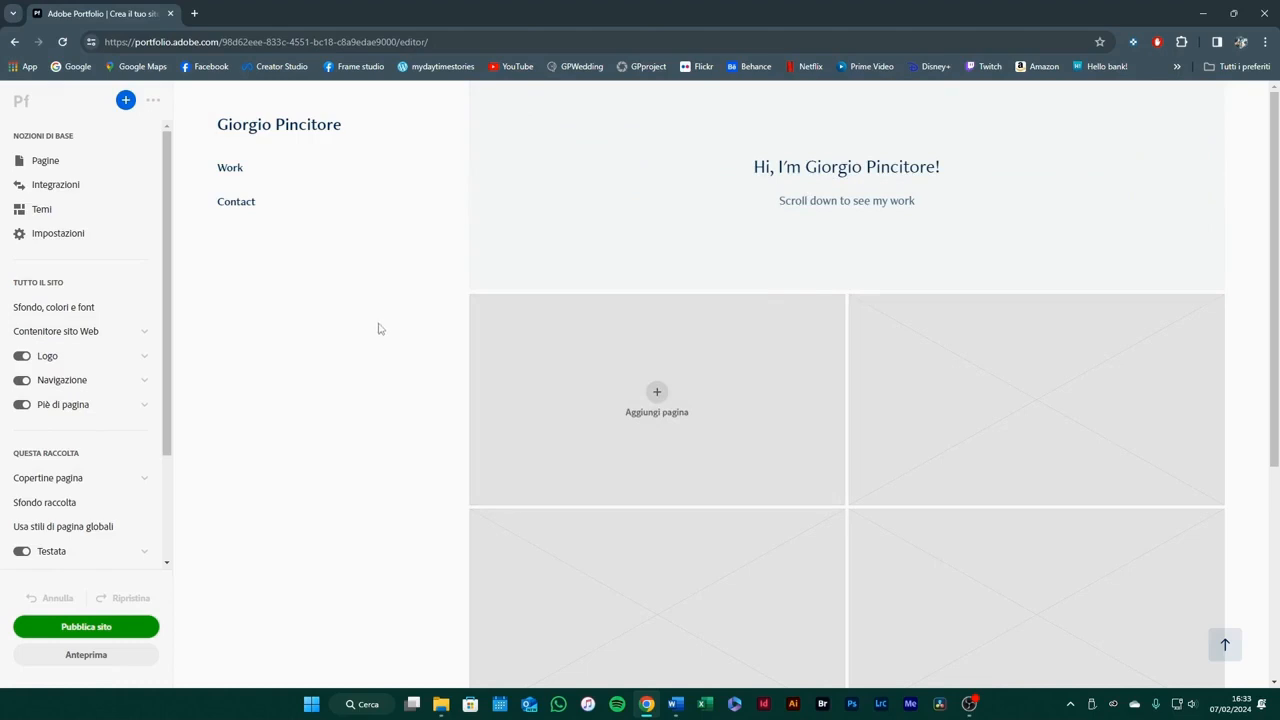
Create a new custom page titled "lavoro 1" in the Work collection
left_click(56, 168)
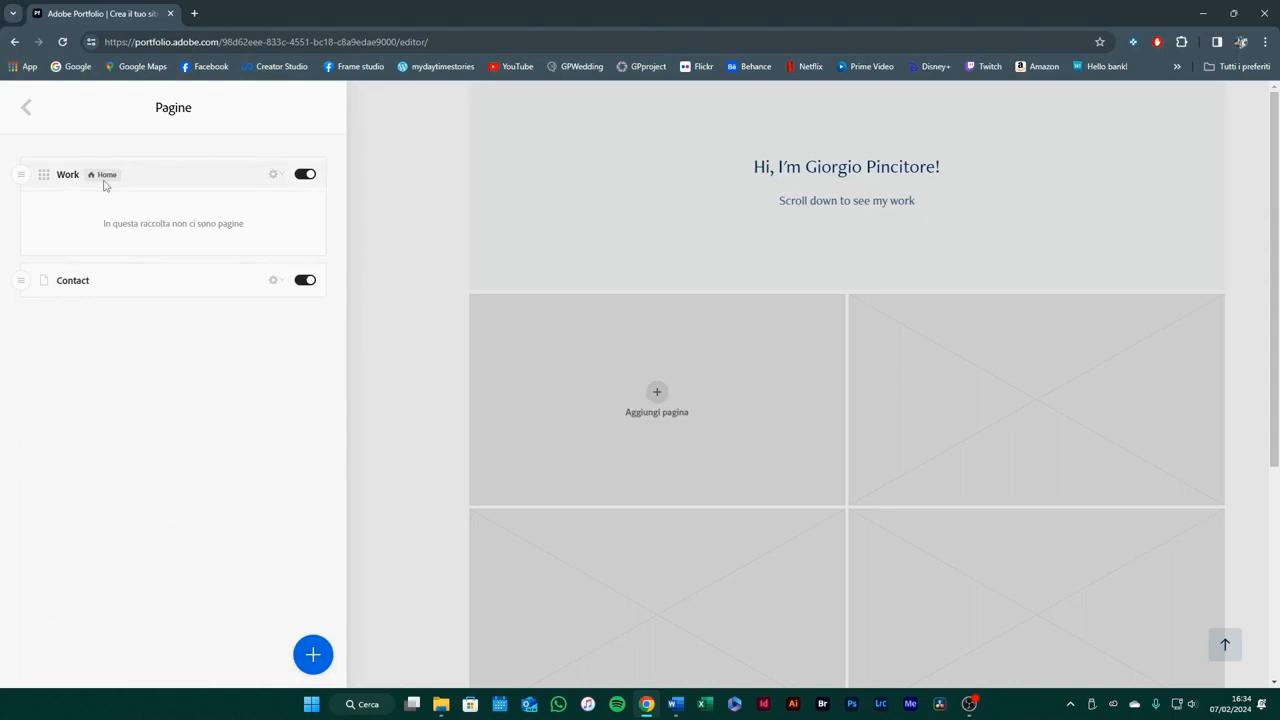
left_click(314, 657)
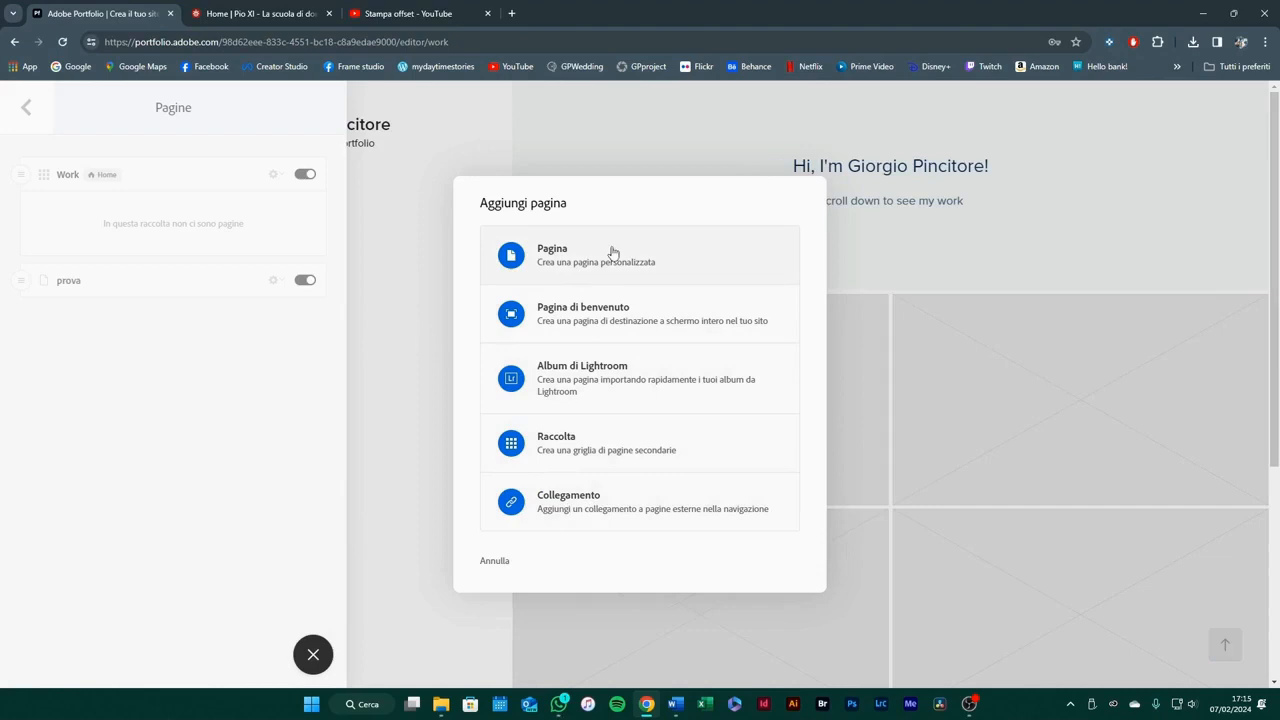
left_click(613, 252)
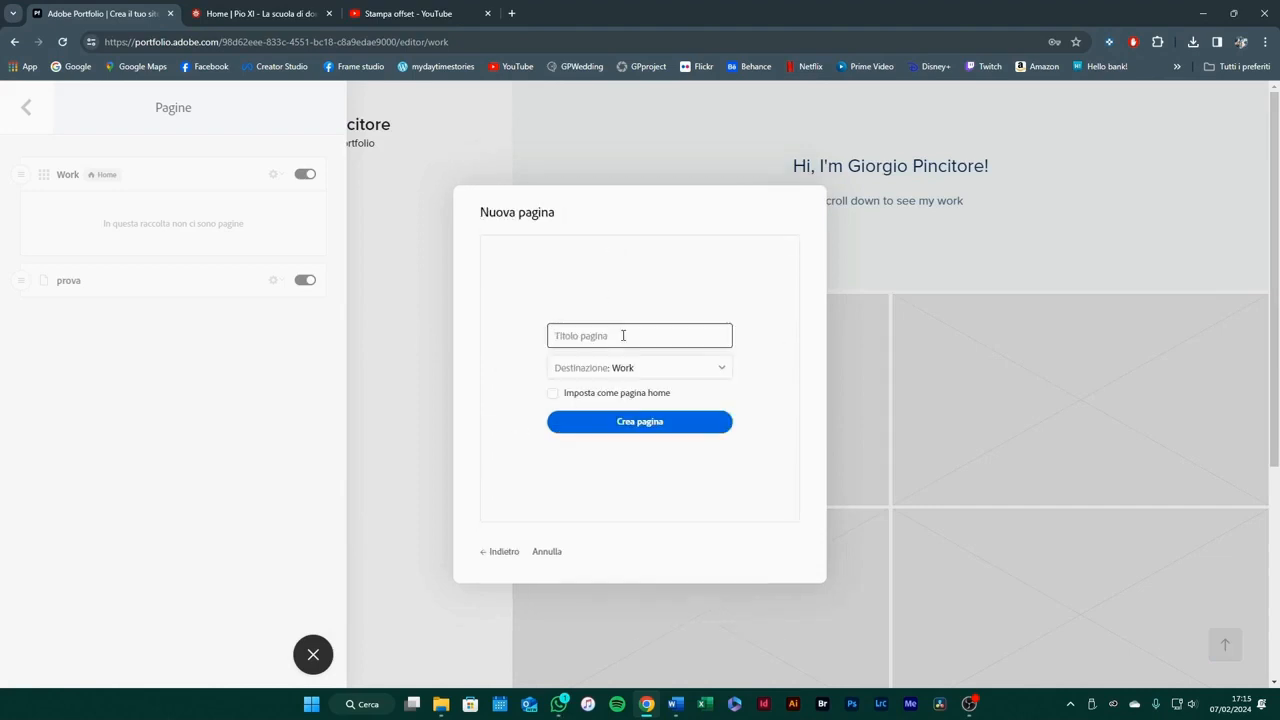
type("lavoro 1")
left_click(615, 425)
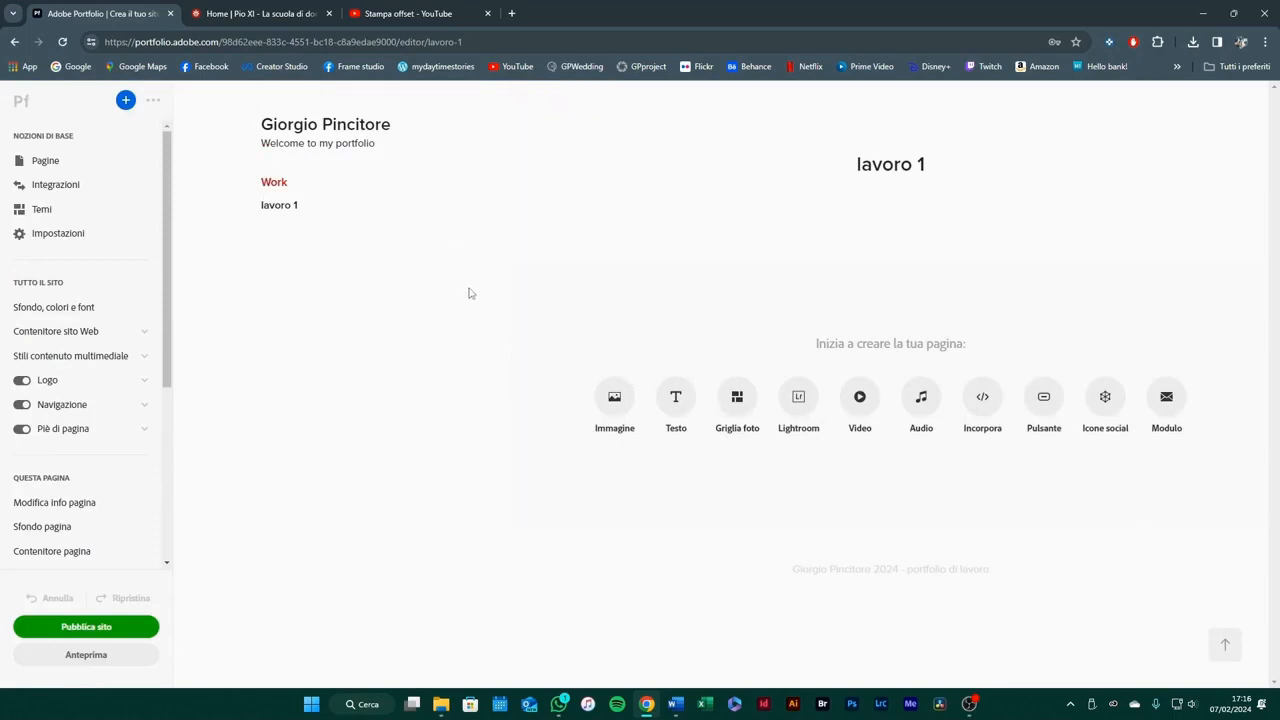
Add a text block to the lavoro 1 page and fill it with about four lines of random placeholder text
left_click(675, 400)
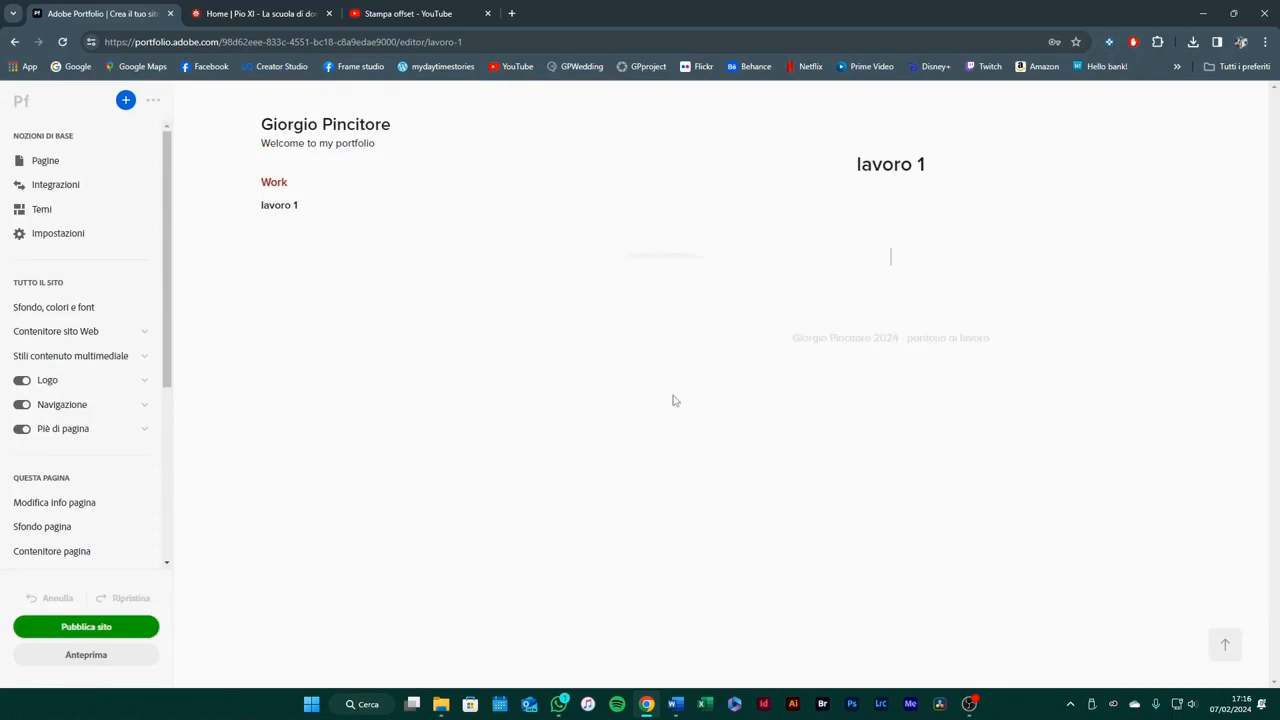
type("kdABCAKSHJcgd")
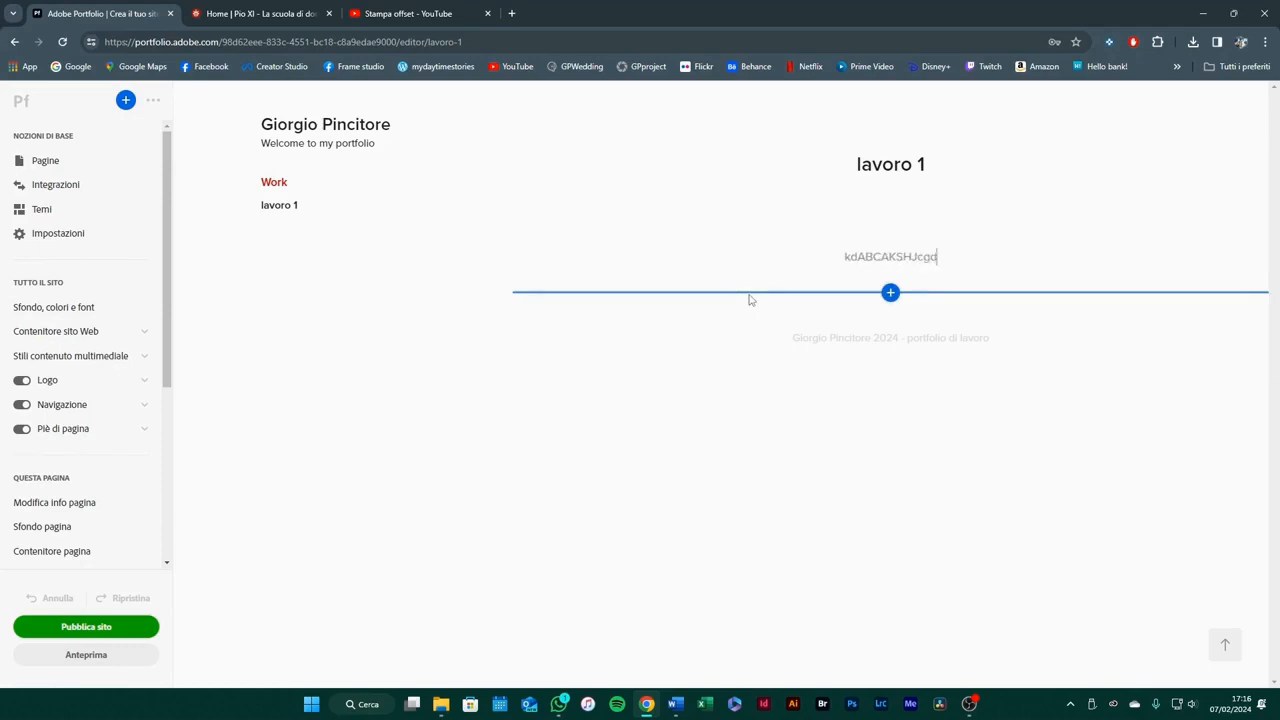
type("ASGD KJHASdkjASBXCKJASCGBD<SGFJHVDSJHGidubh kjshiou")
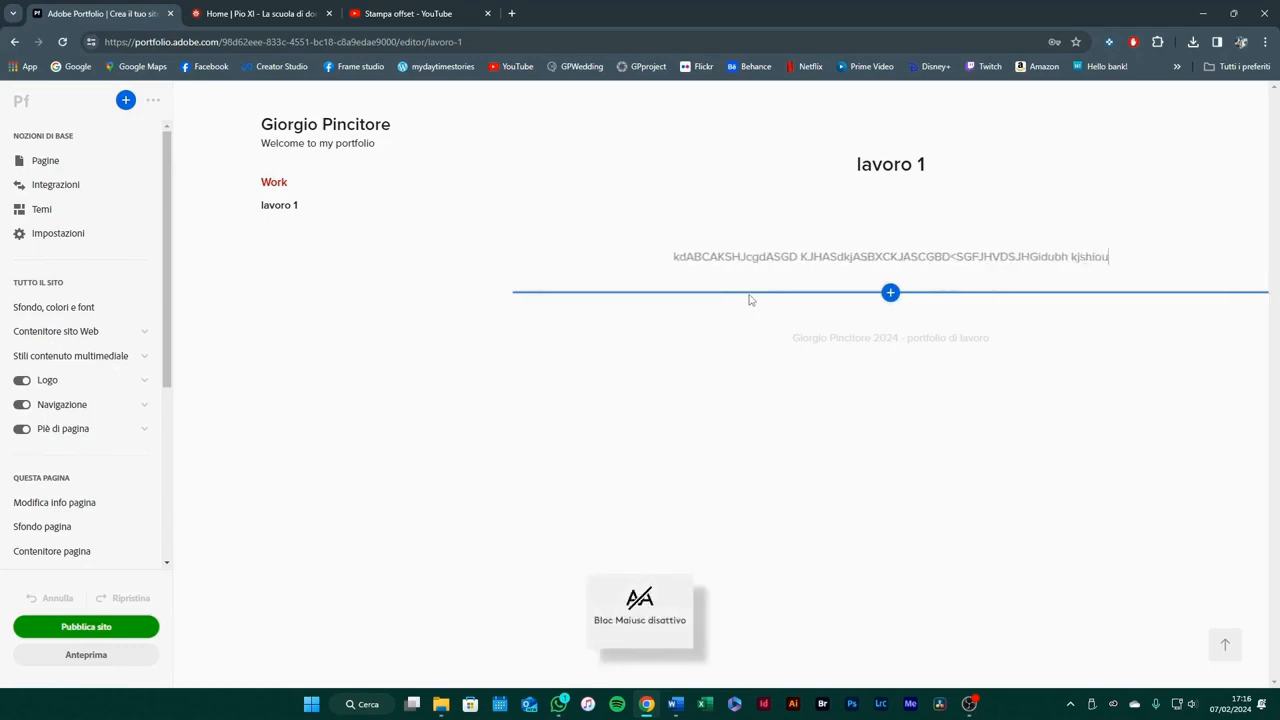
type("fjhiwoelfjiksdnfvkjdshvdtbhkdfjghsdfgheoirghjowhfiksdnjf")
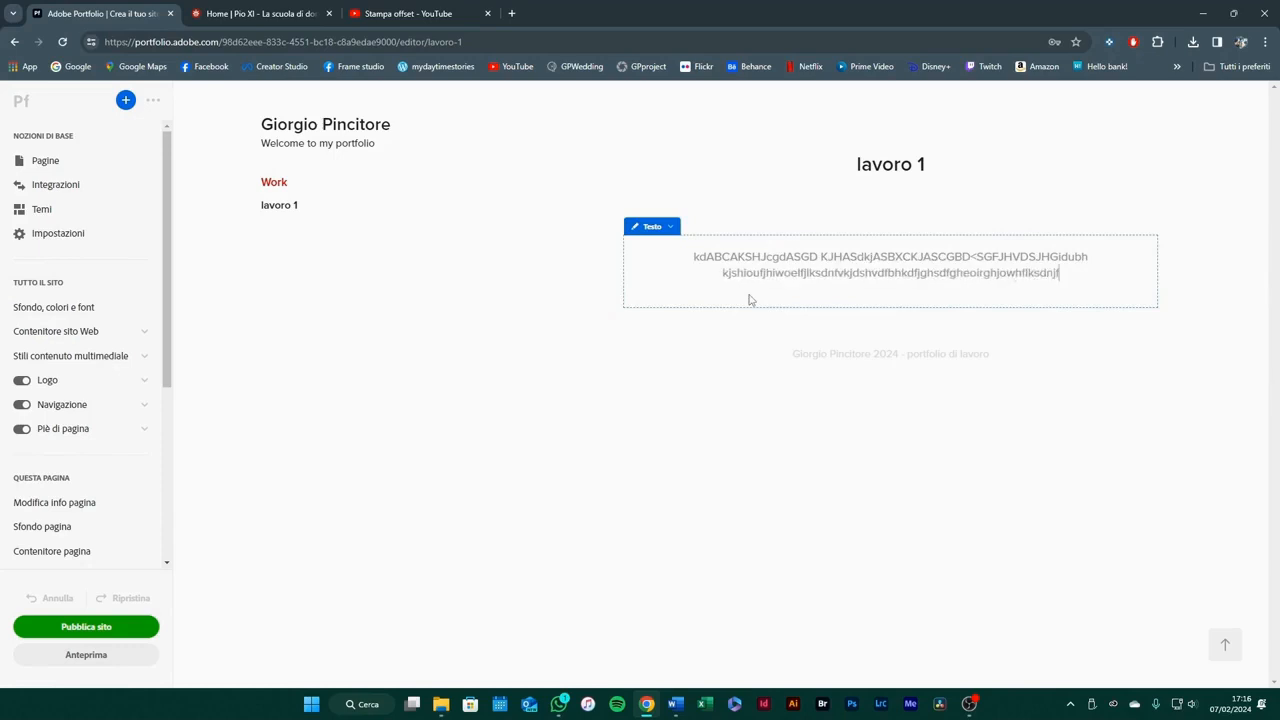
type("vsdvnjlkdsfngiuseohfgoirse ljglkdfnhvlkfdnboxth")
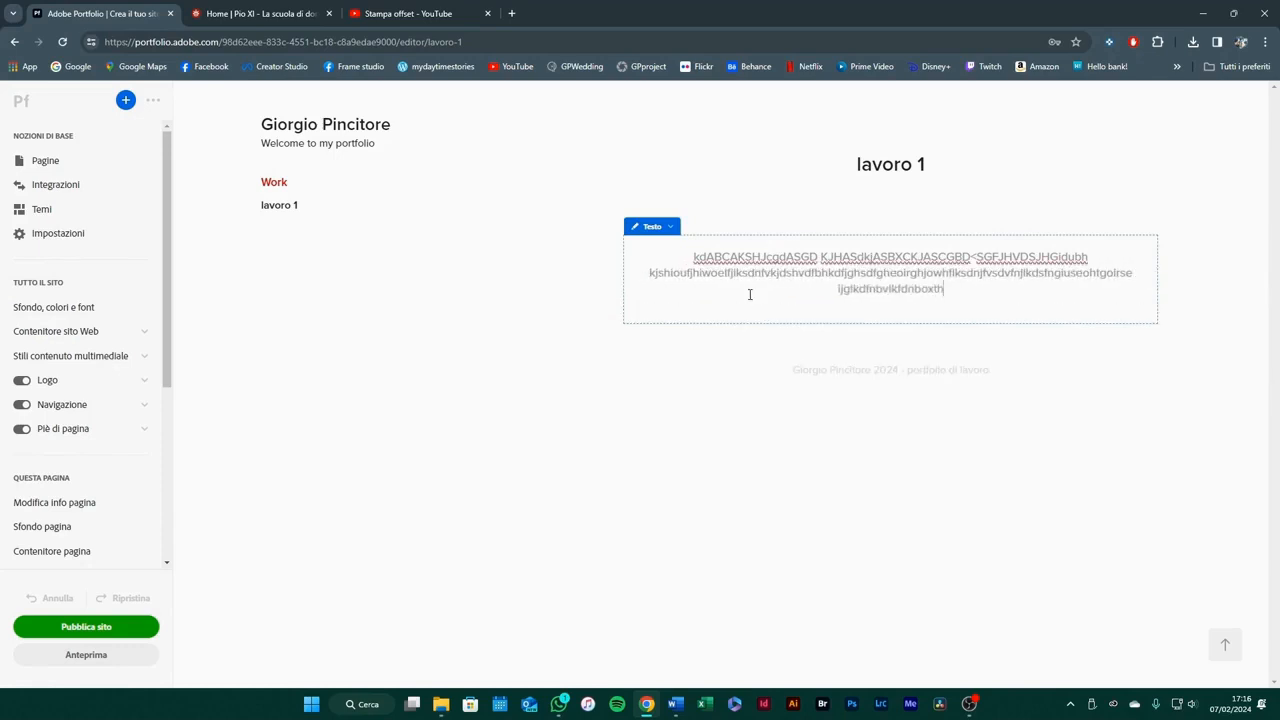
type("eoigjesiogjsefgmsodlvfmozsvmlkasdfghaoiweuhfal mnlka")
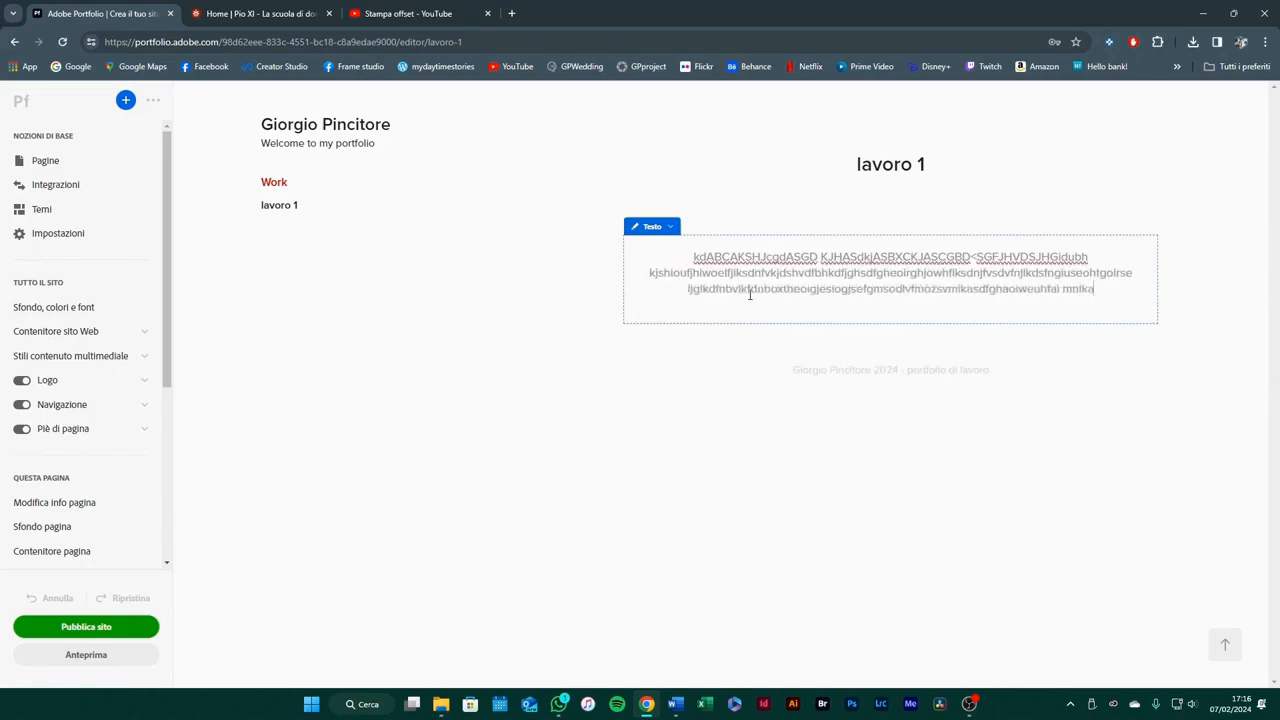
type("sdffmvlkasdnfvlahfgodfbadgdsafgag")
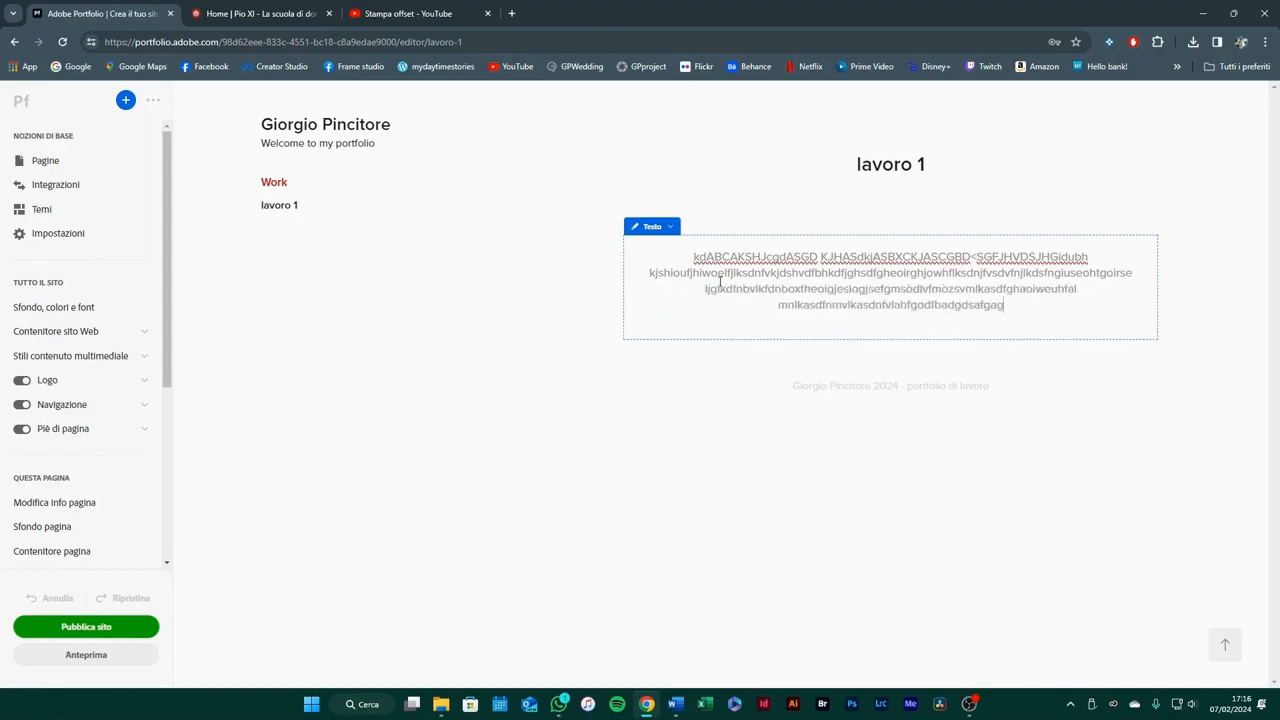
type("gfwsfsfsaefaefaefvadfsadfvsdhgefdvfasf")
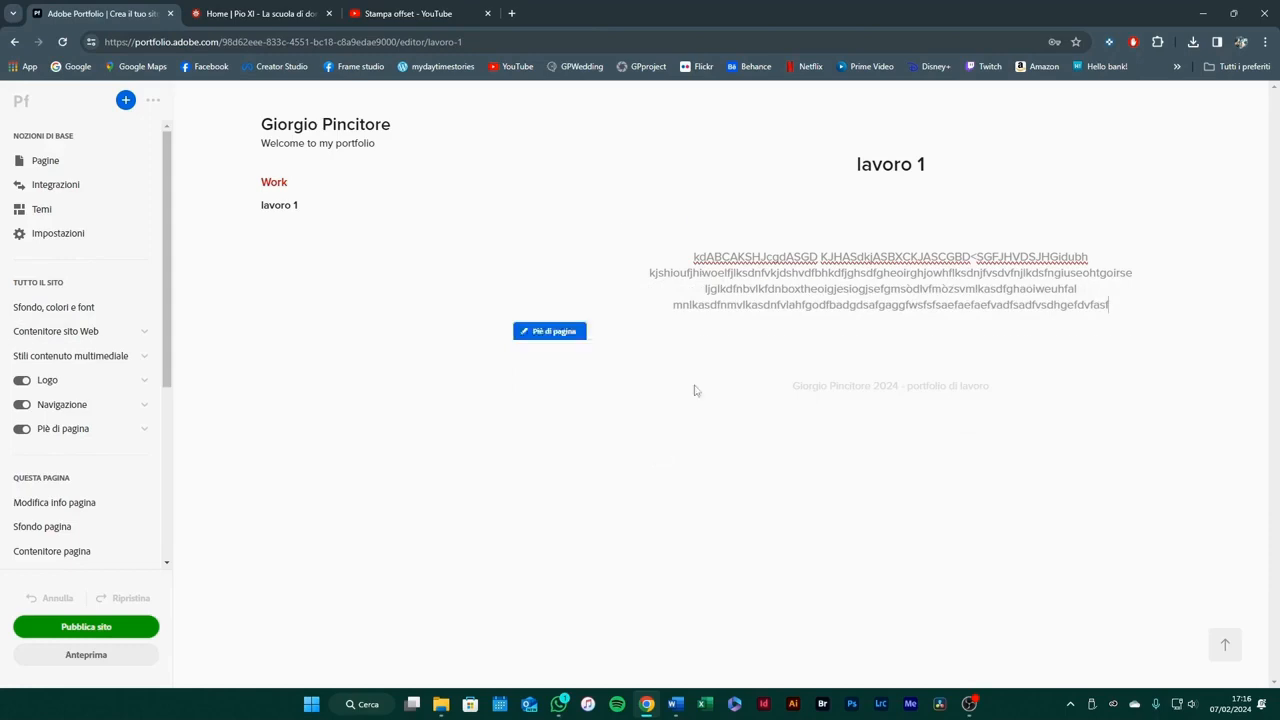
Select the whole placeholder paragraph, try the other alignments, and left-align it
triple_click(779, 303)
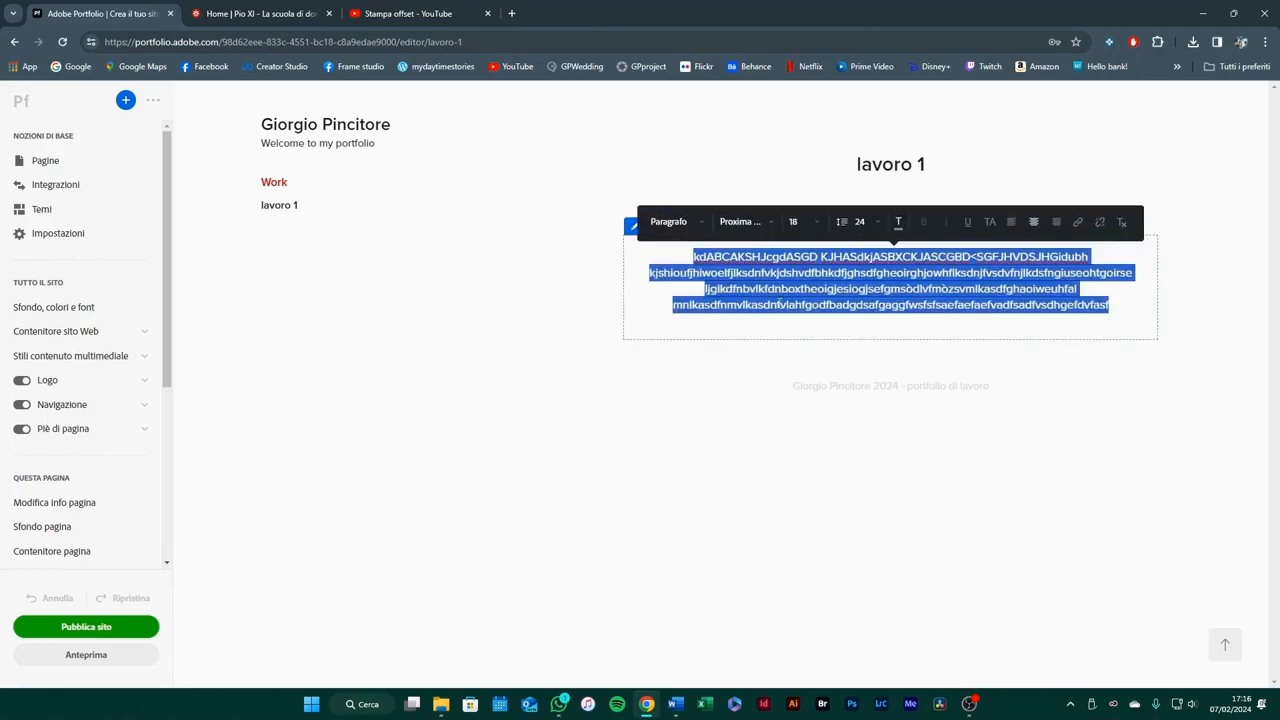
left_click(1011, 222)
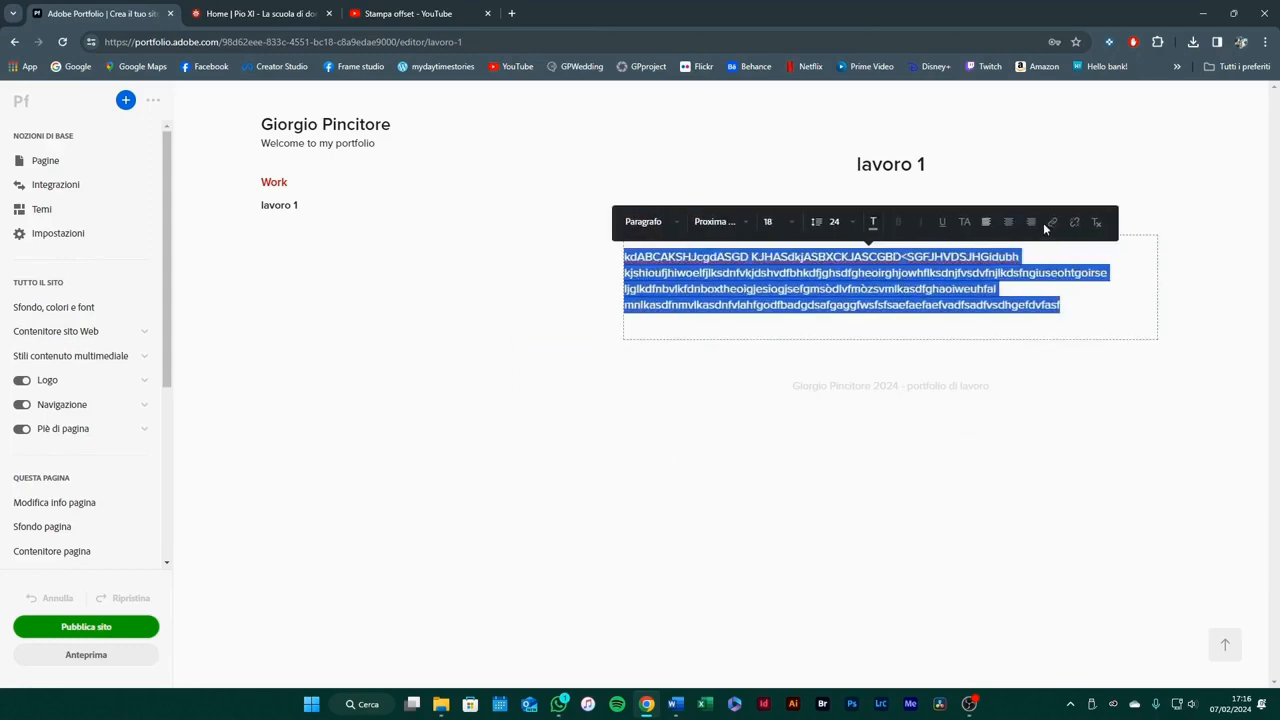
left_click(1033, 222)
left_click(1059, 222)
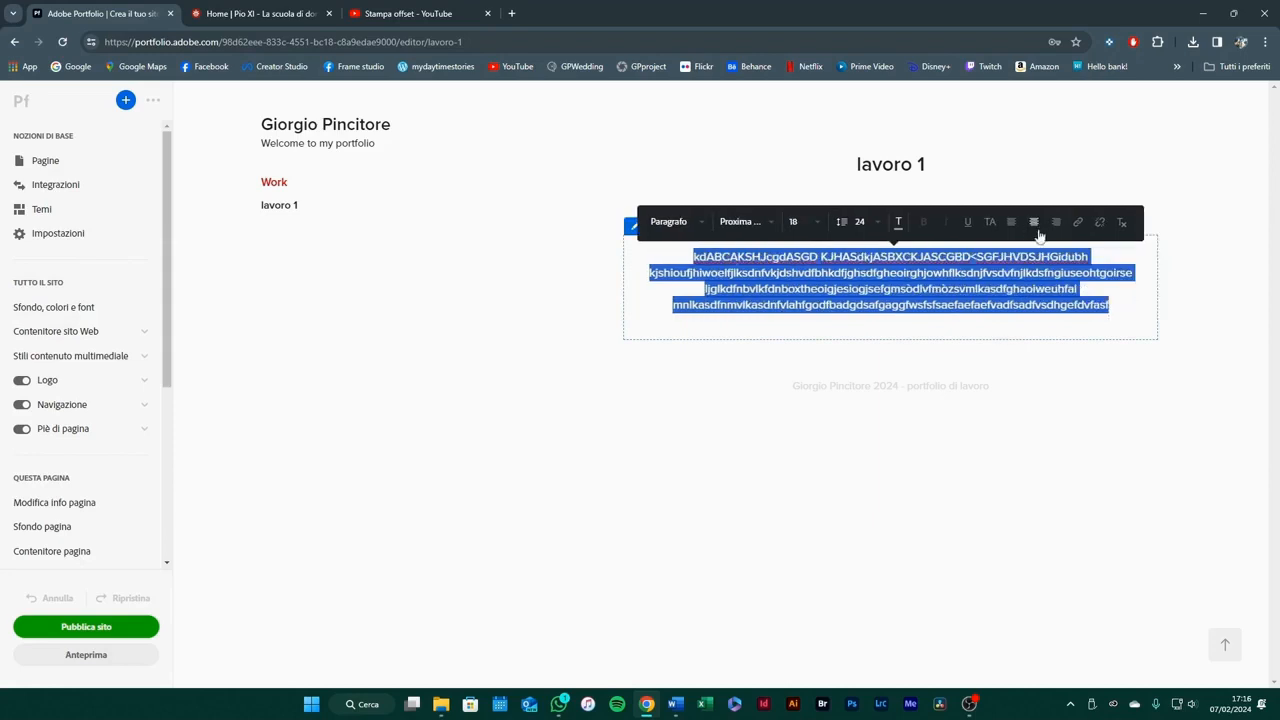
left_click(1013, 224)
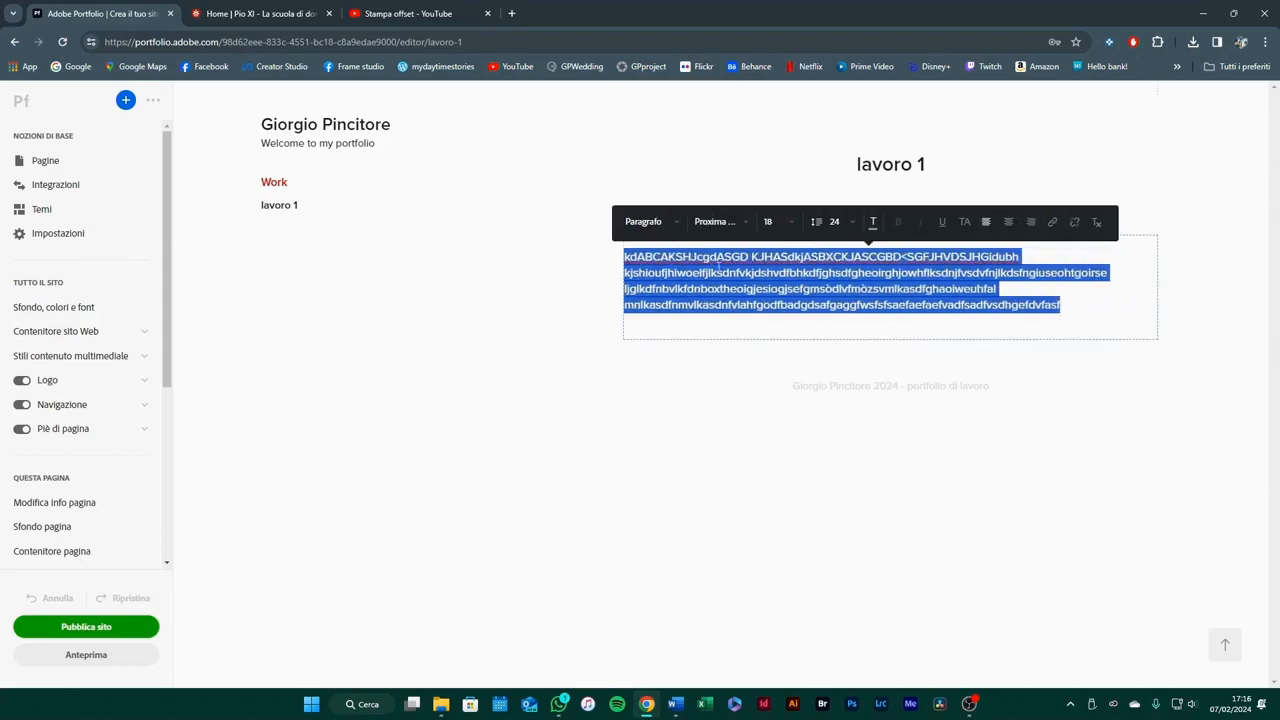
Set the placeholder paragraph's text colour to near-black, #0A0909
left_click(873, 222)
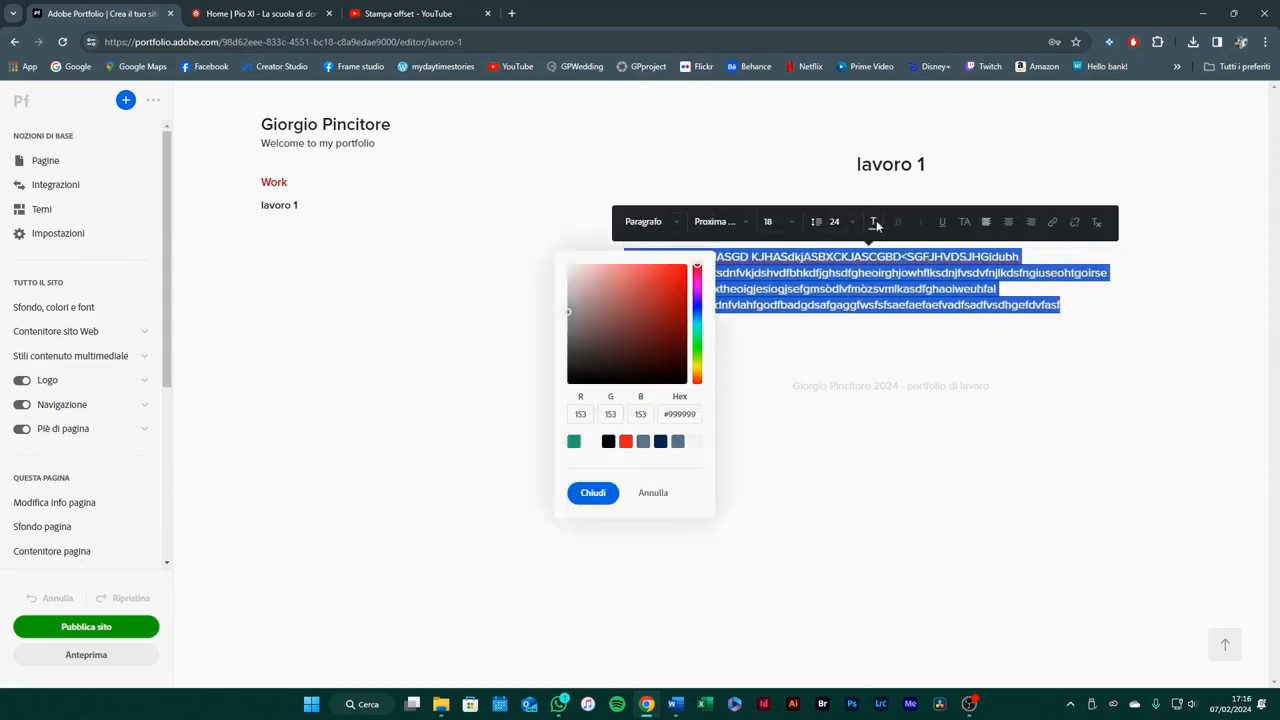
left_click(569, 382)
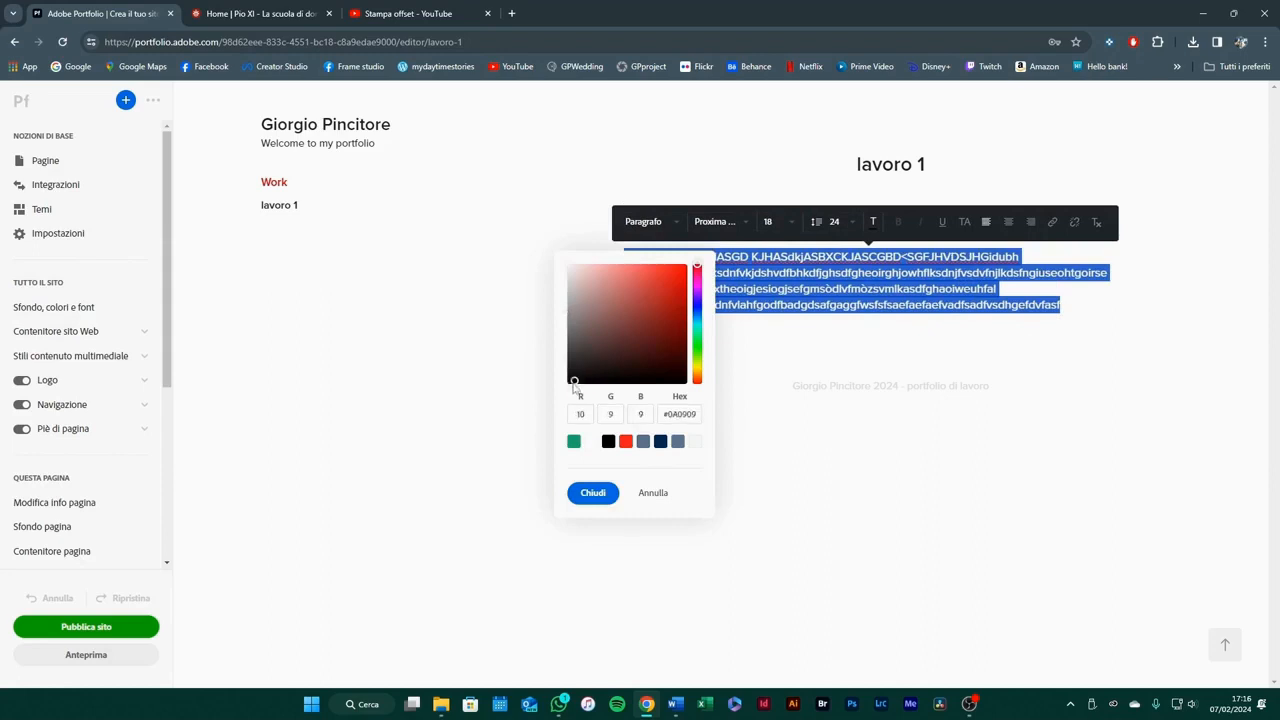
left_click(592, 492)
Change the placeholder paragraph's font to Freight and its font size to 19
left_click(722, 221)
scroll(750, 340, "down", 2)
left_click(745, 342)
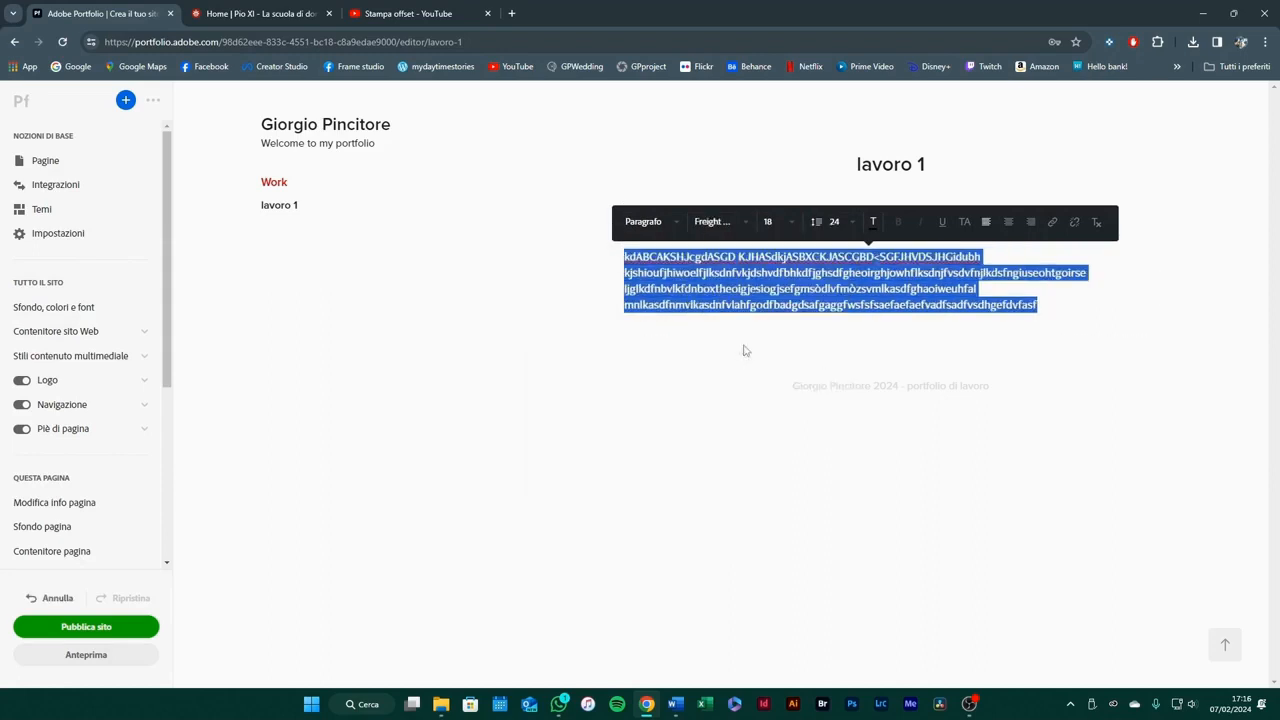
left_click(771, 223)
scroll(782, 365, "down", 2)
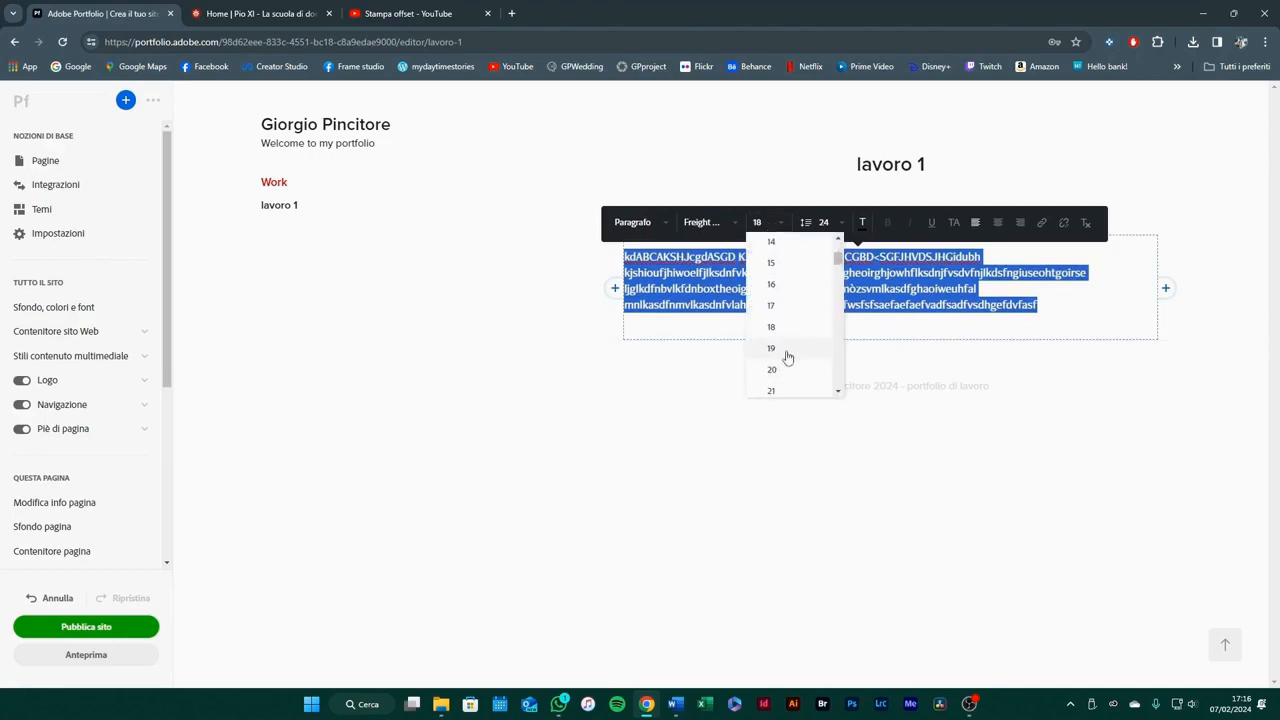
left_click(788, 357)
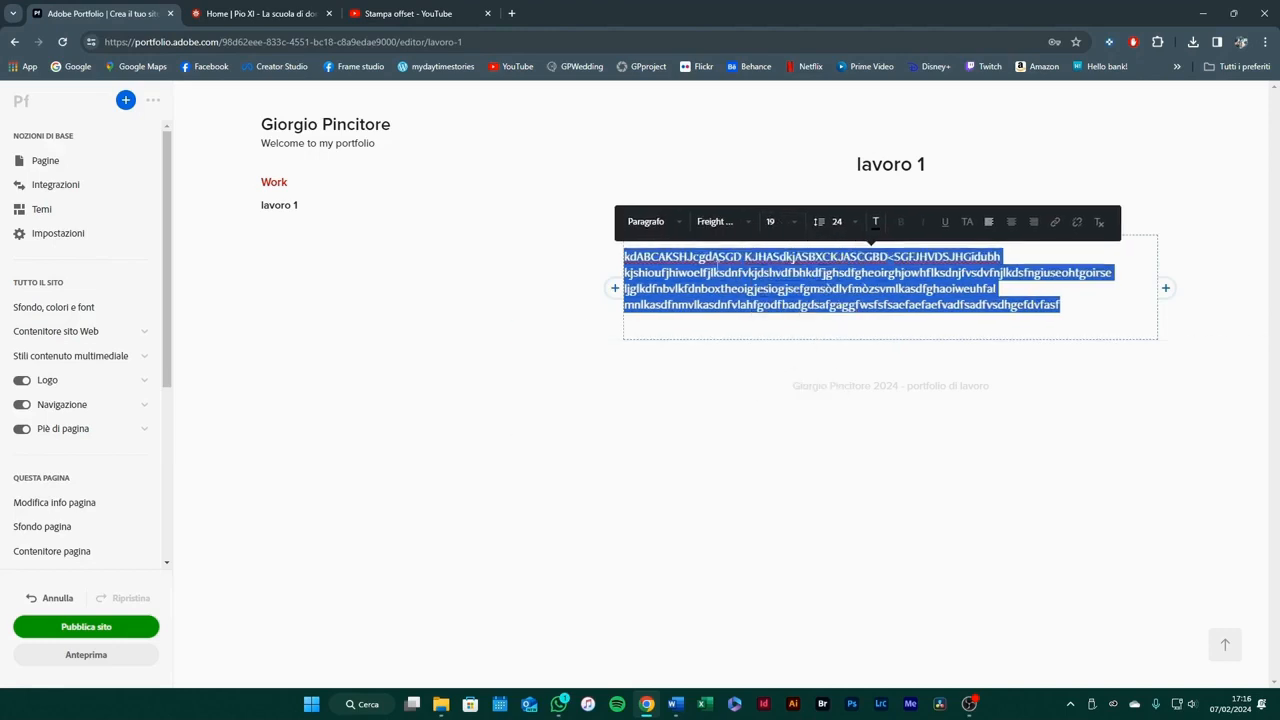
Open the text block's width, alignment and margin settings, try right alignment, and align the block left
left_click(1057, 304)
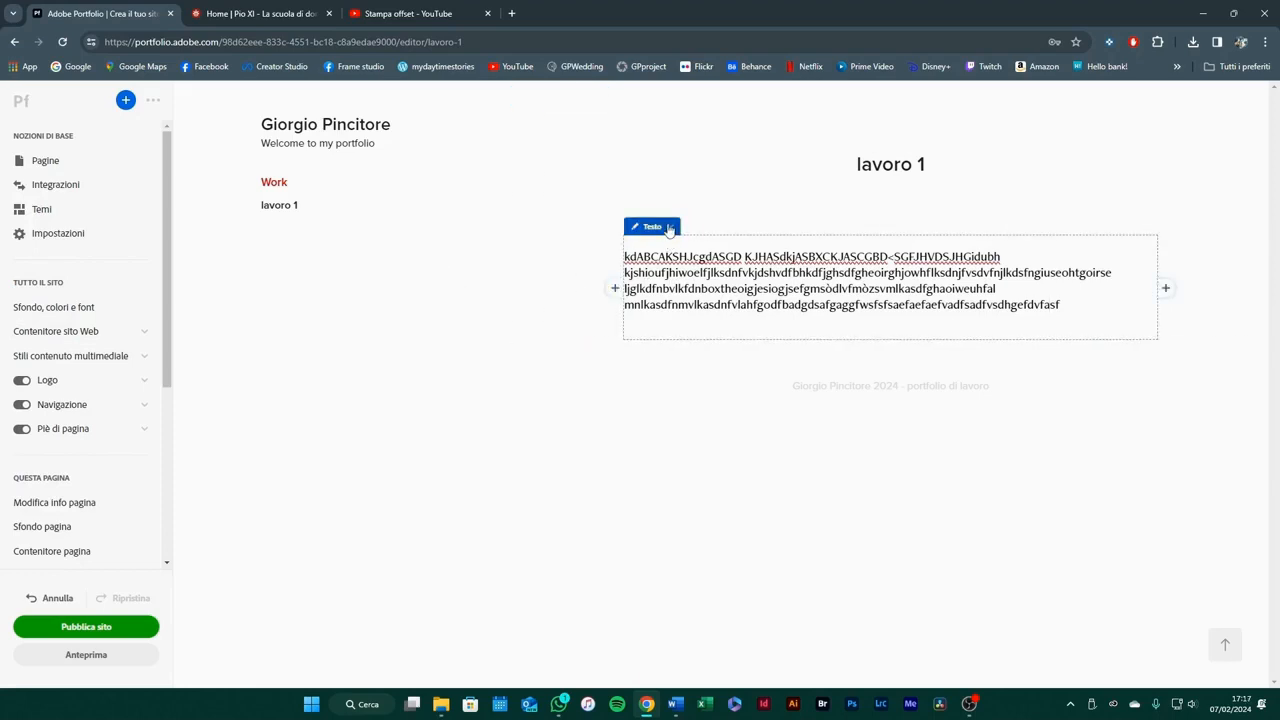
left_click(669, 228)
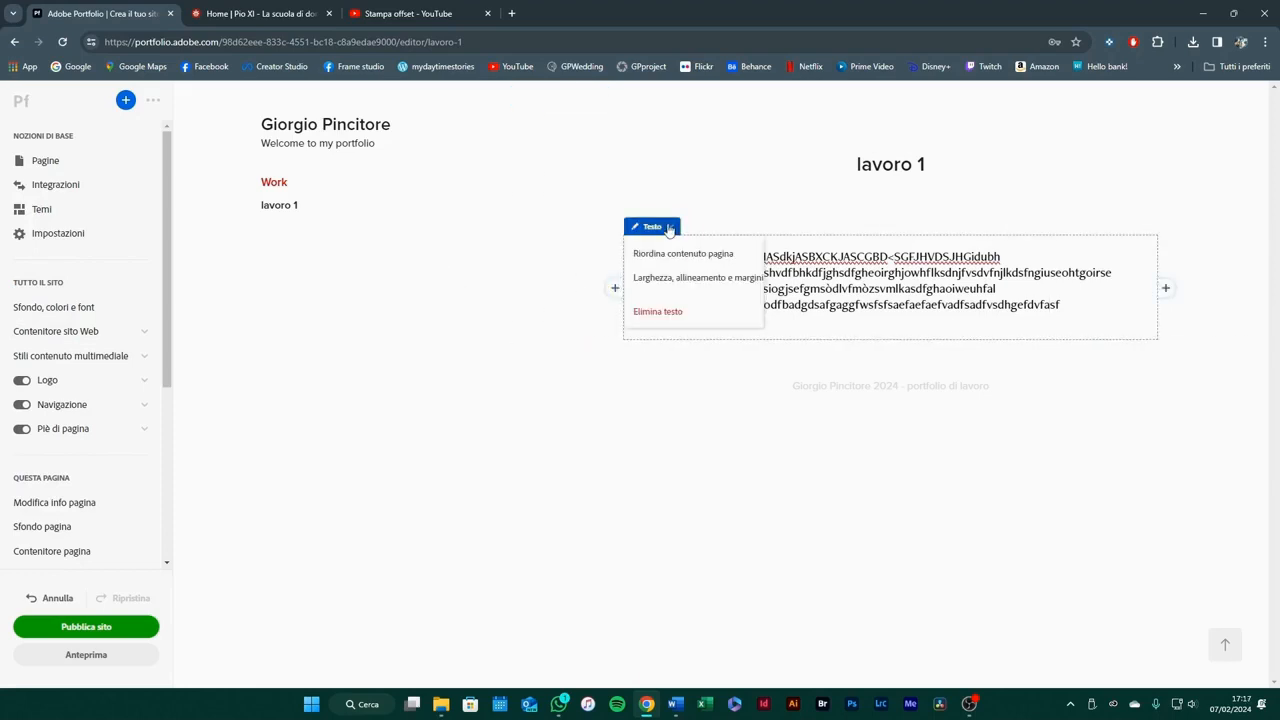
left_click(705, 283)
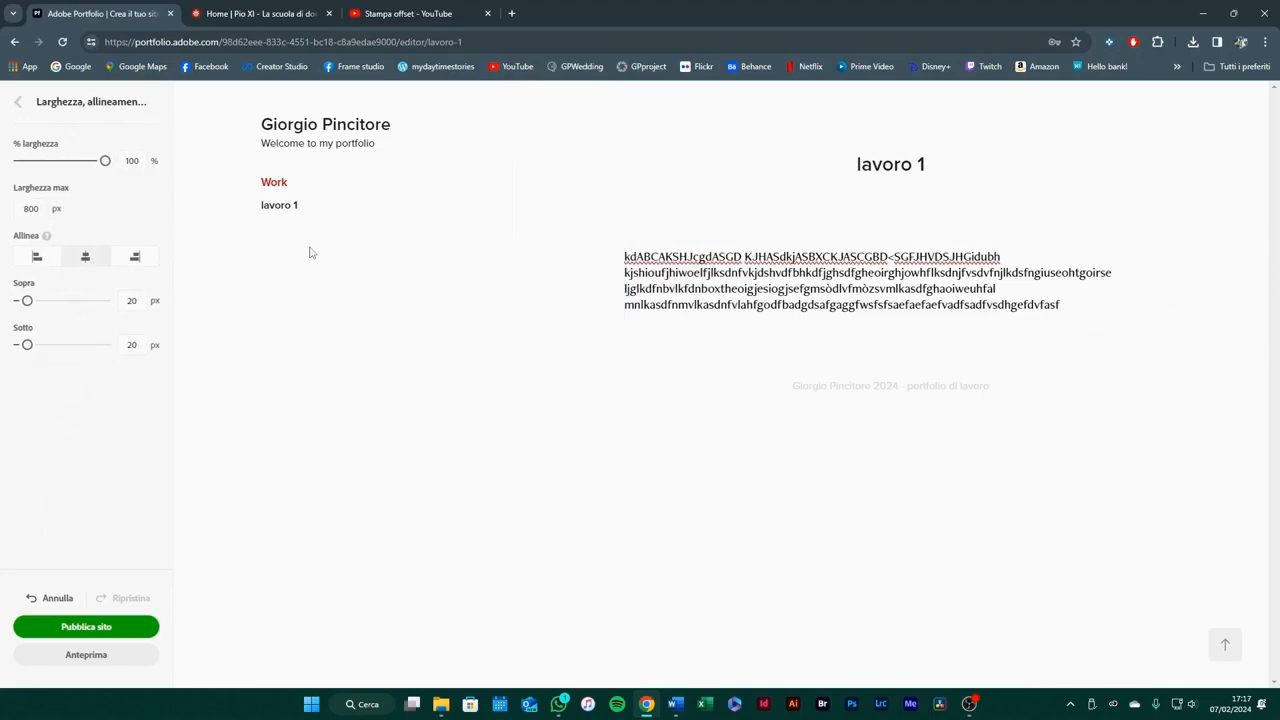
left_click(37, 258)
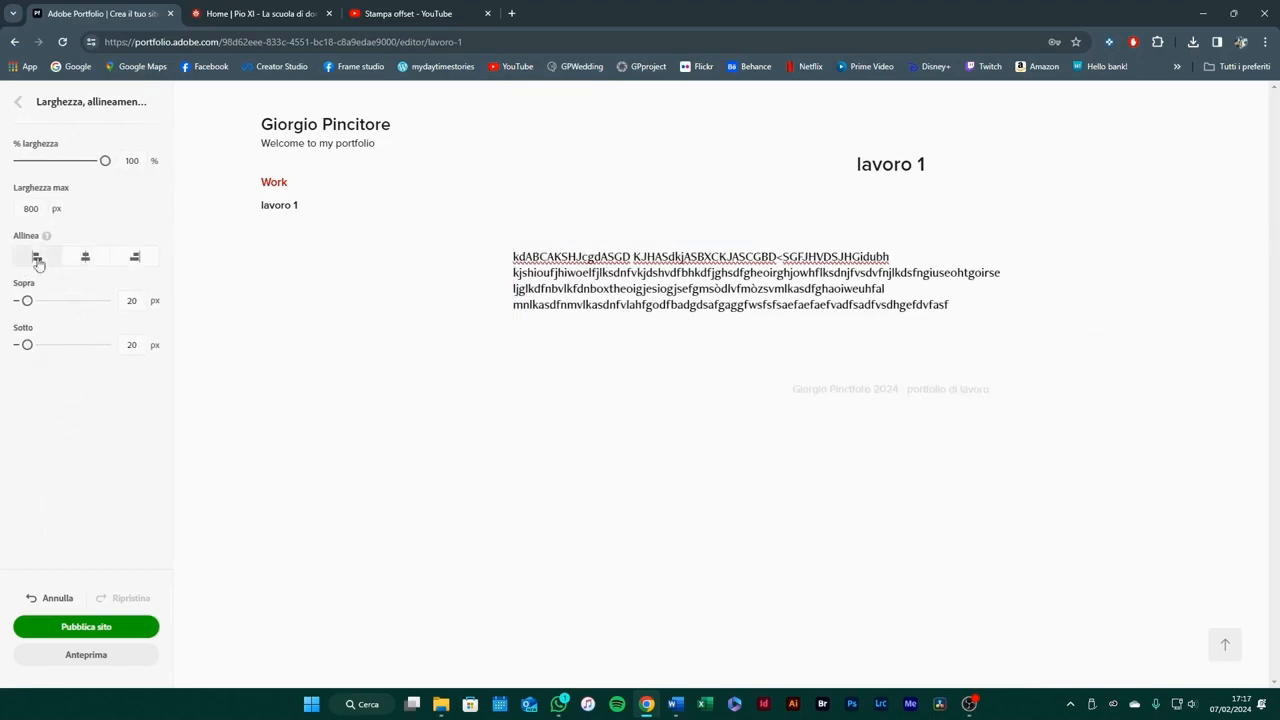
left_click(140, 260)
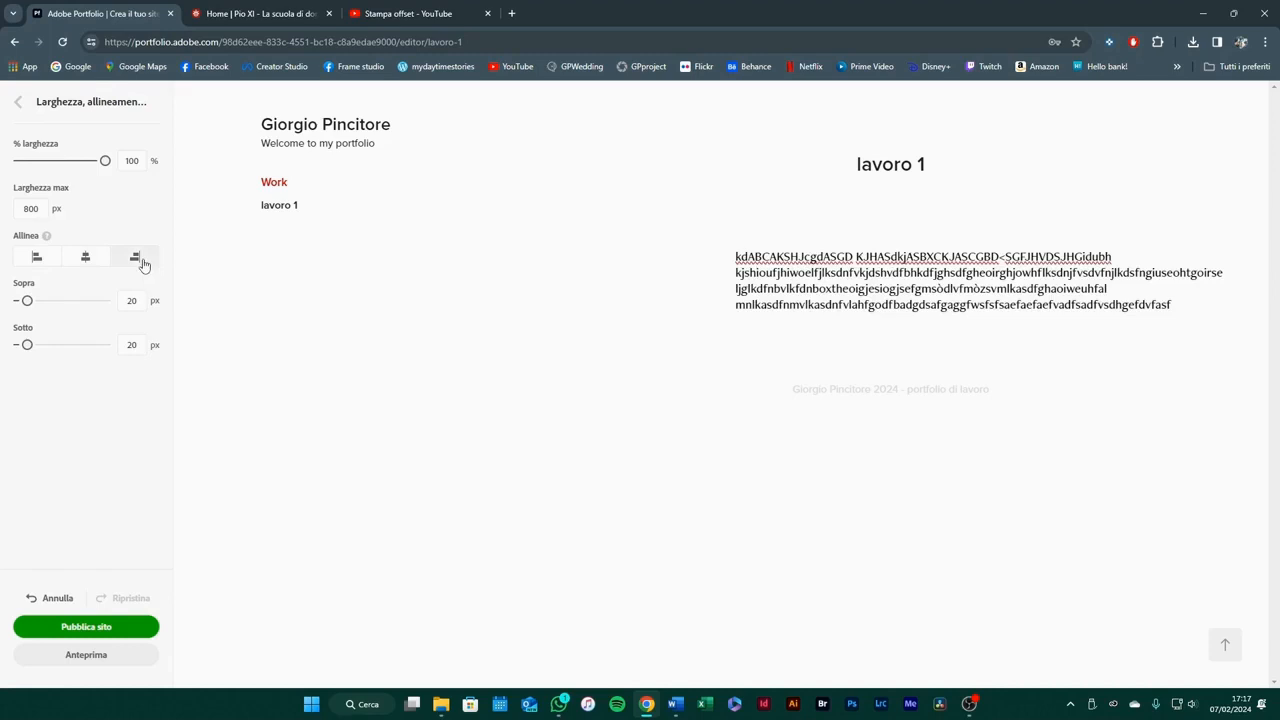
left_click(40, 261)
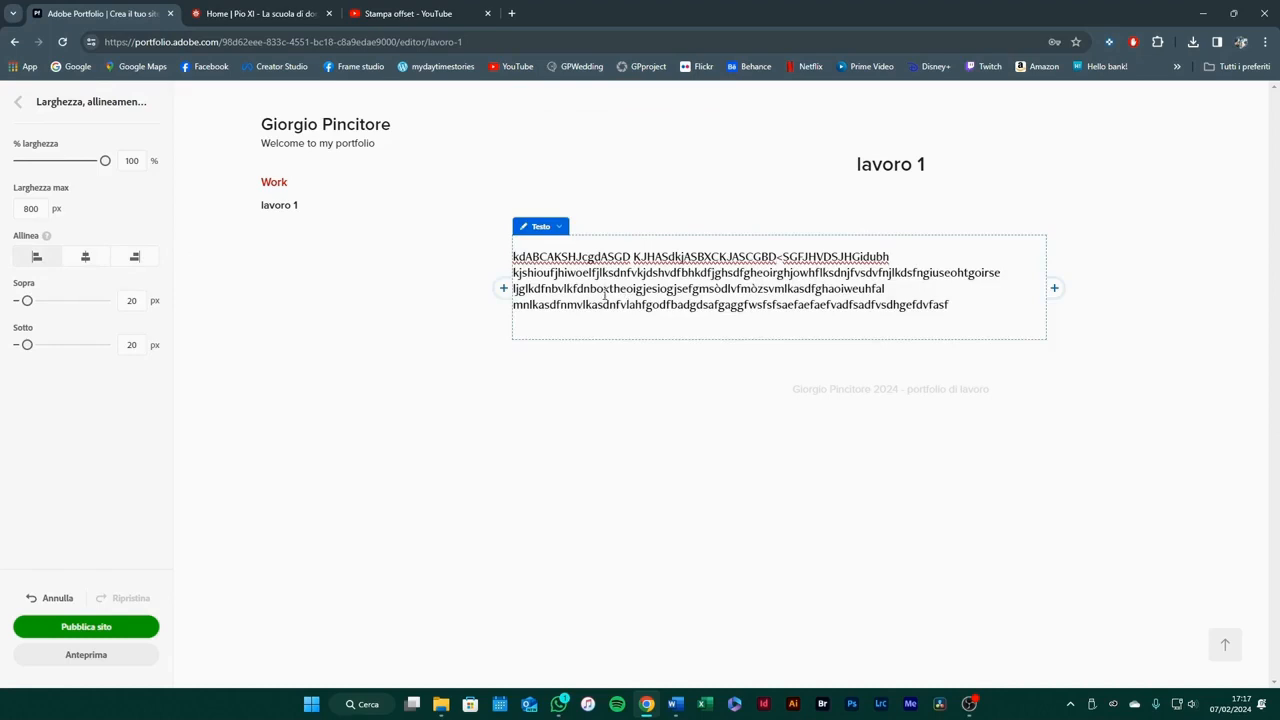
Try a maximum width of 1200 px on the text block and restore it to 800 px
double_click(42, 209)
type("1200")
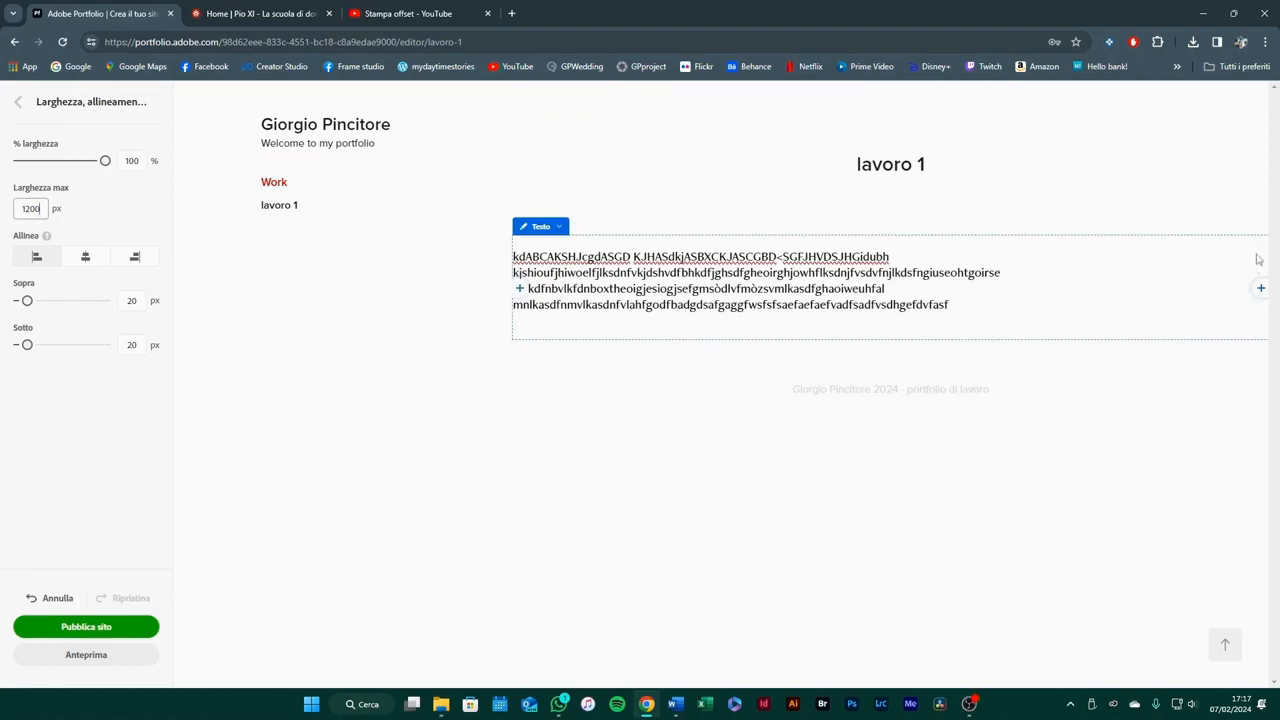
double_click(46, 206)
type("800")
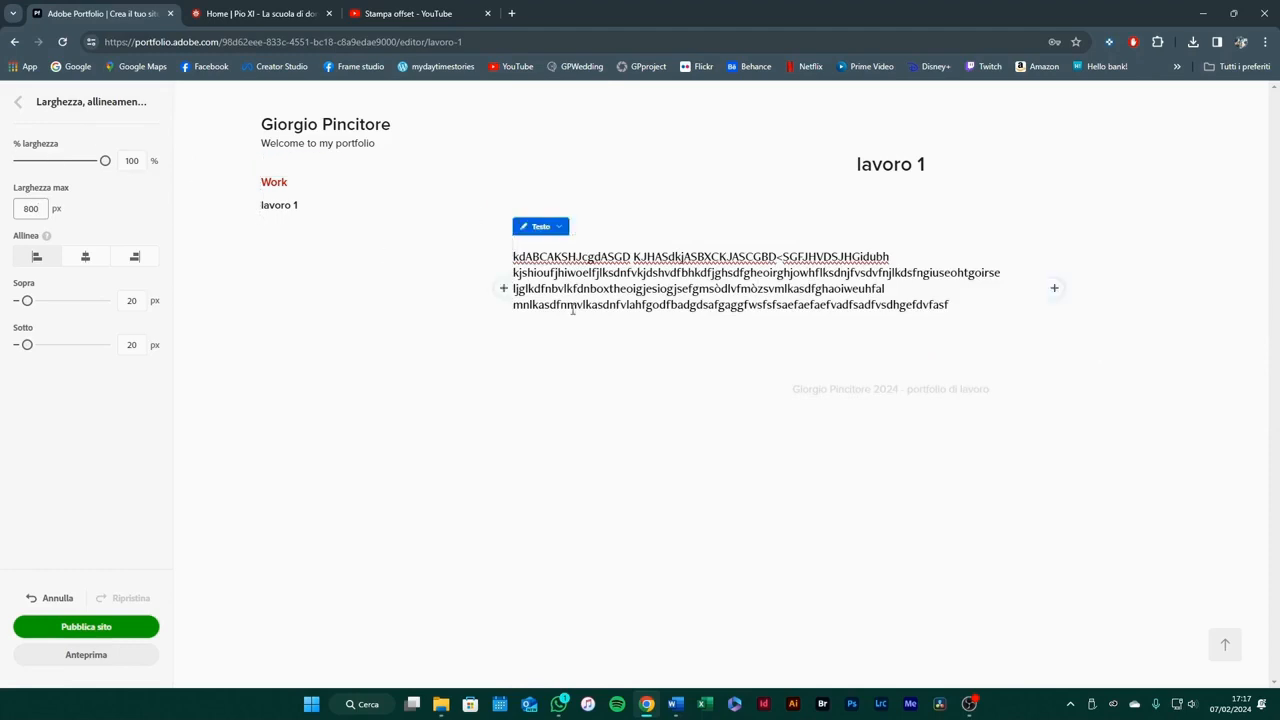
left_click(18, 106)
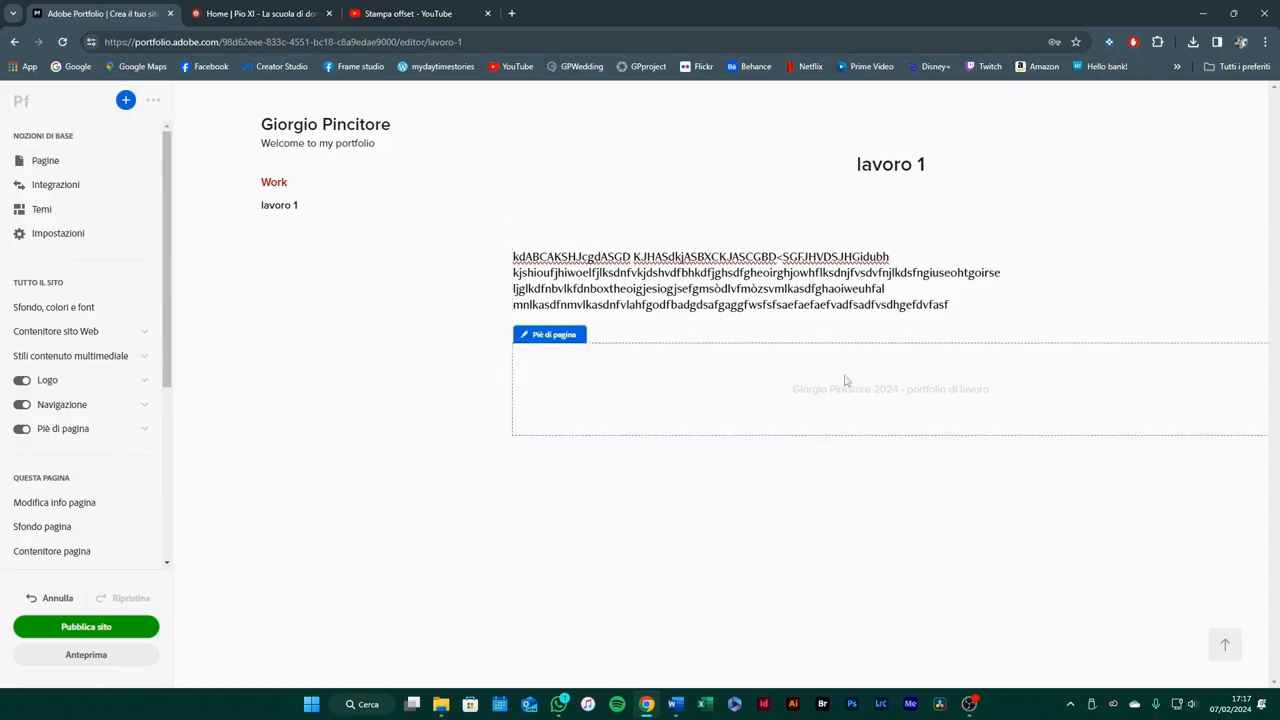
Add a photo grid below the text with offset.jpg, stampa-digitale-lavoro.jpg and stampa-offset-FILEminimizer.jpg from the adobe portfolio folder
mouse_move(877, 342)
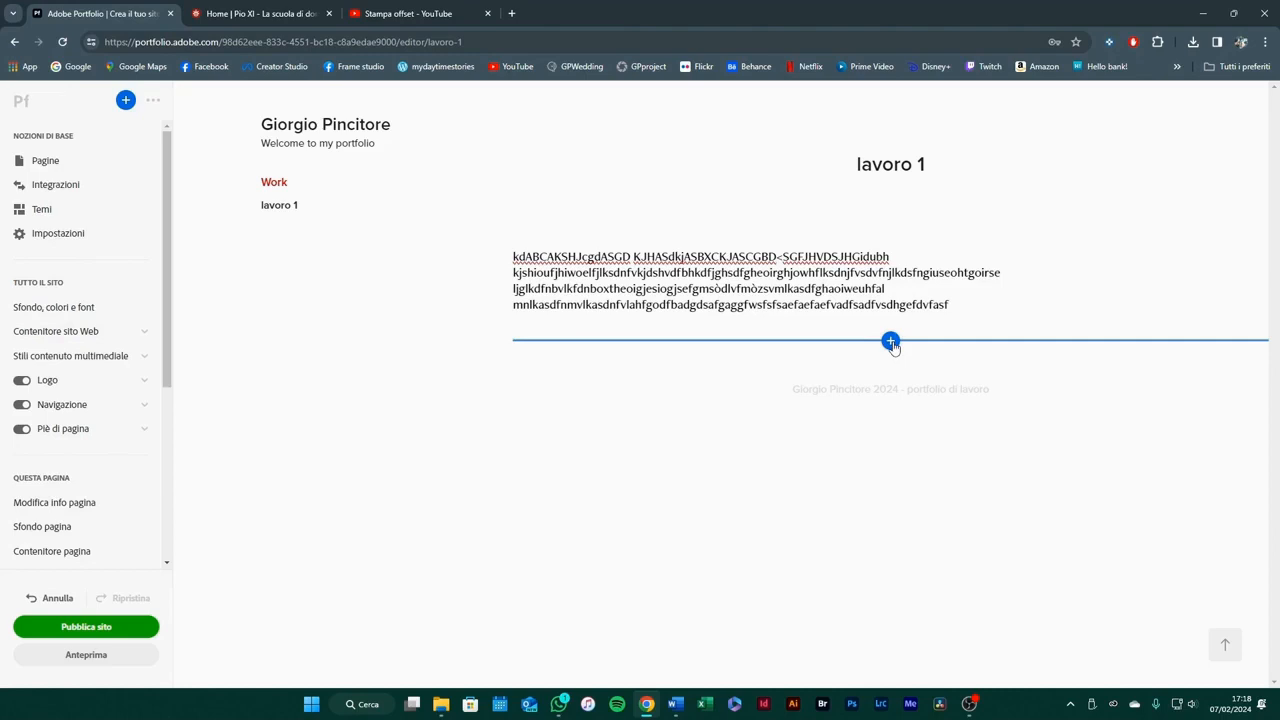
left_click(890, 342)
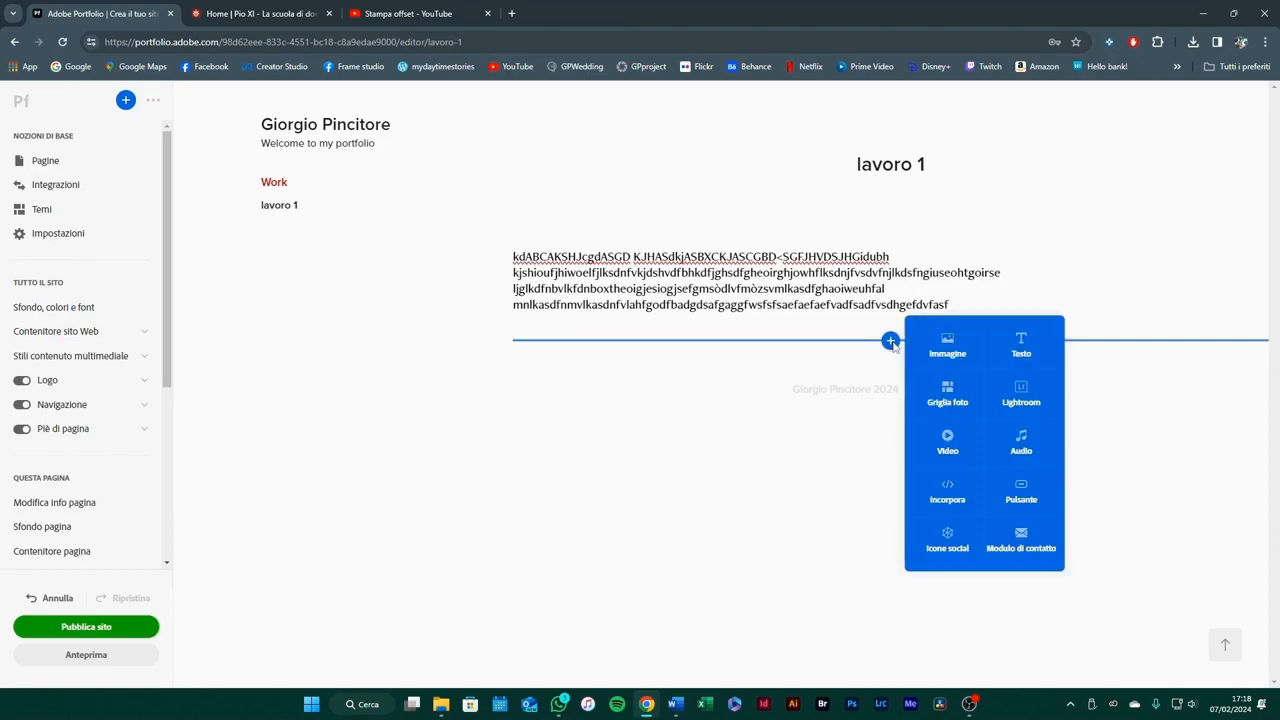
left_click(951, 402)
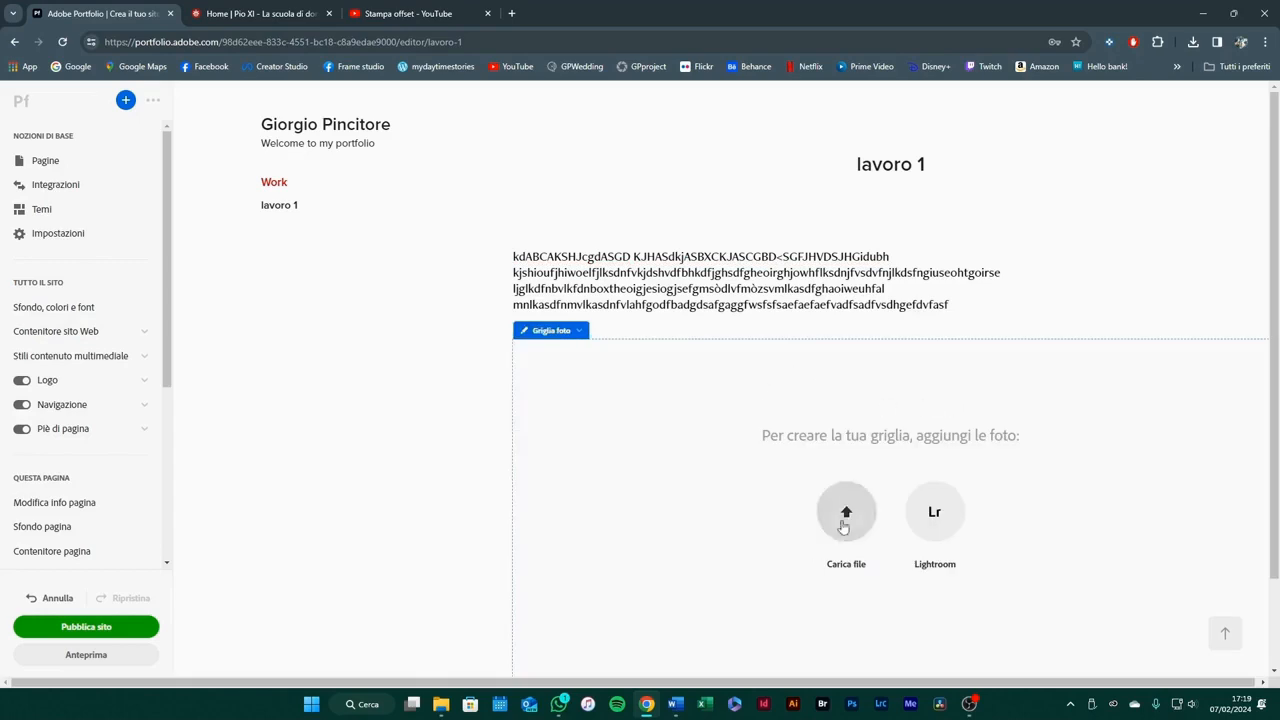
left_click(846, 515)
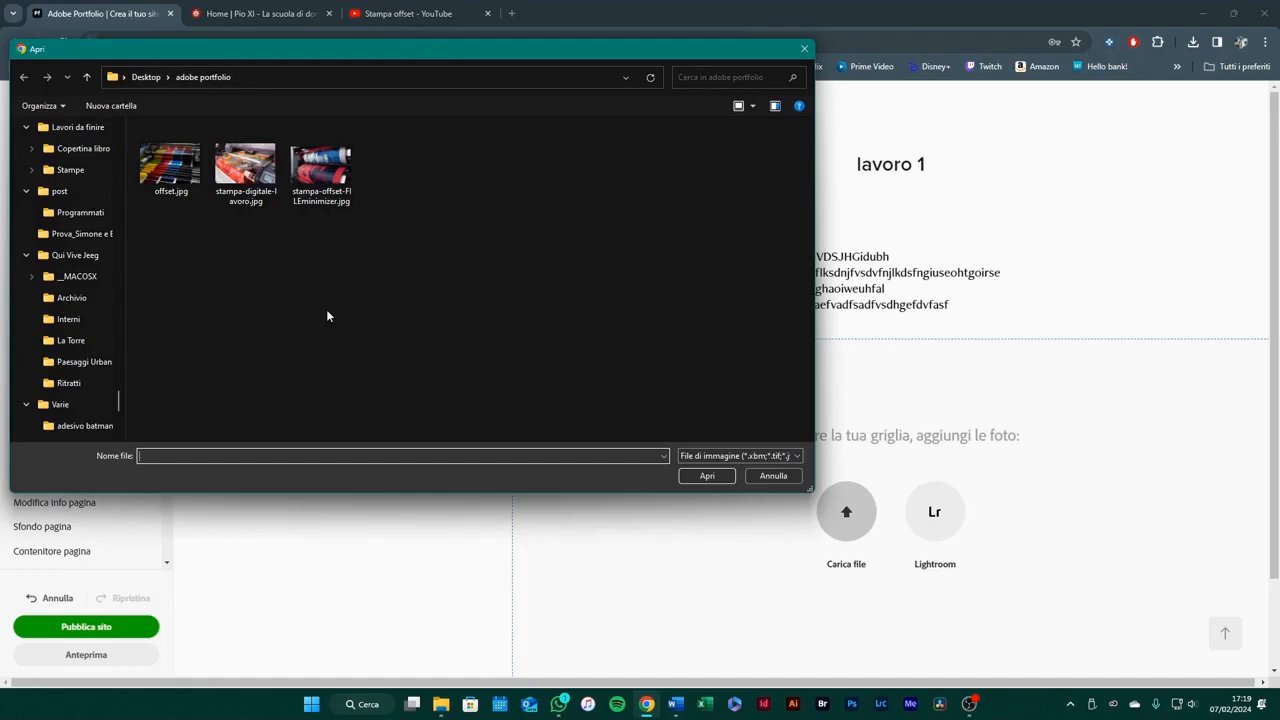
left_click_drag(155, 224, 353, 173)
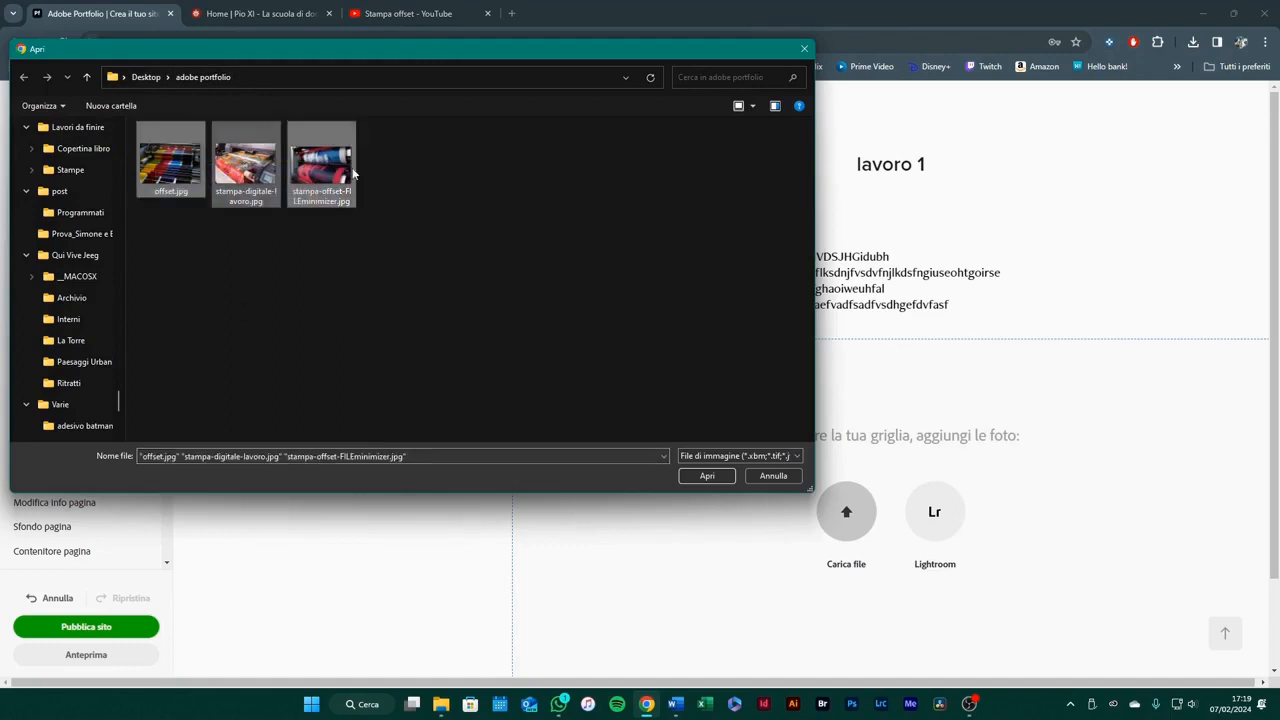
left_click(706, 477)
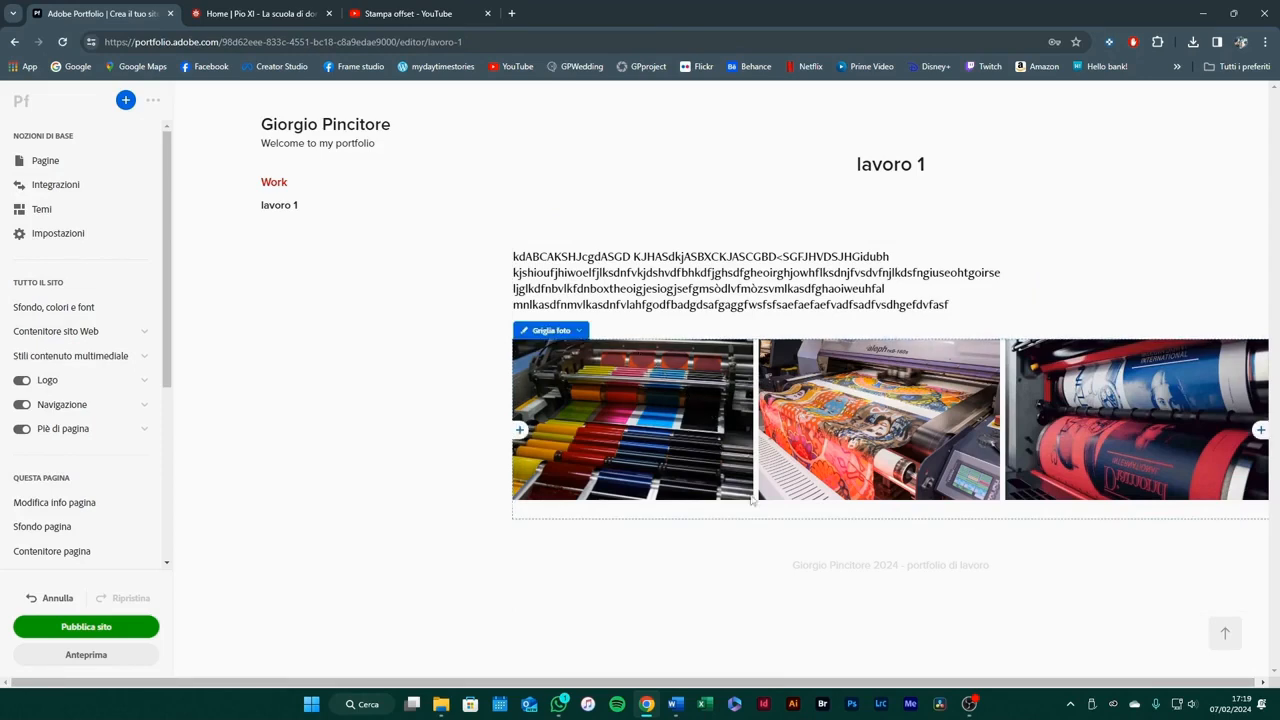
Insert an embed block below the photo grid and copy the embed code of the "Stampa offset" video on YouTube
left_click(890, 519)
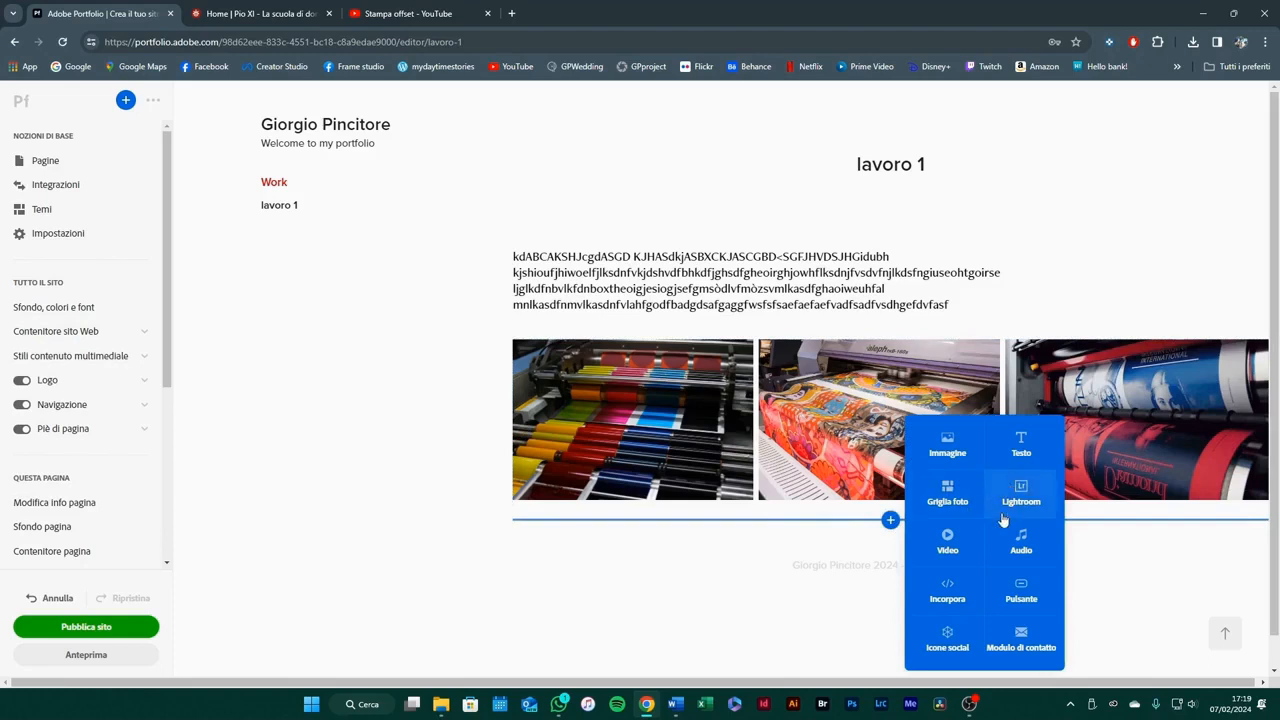
left_click(947, 597)
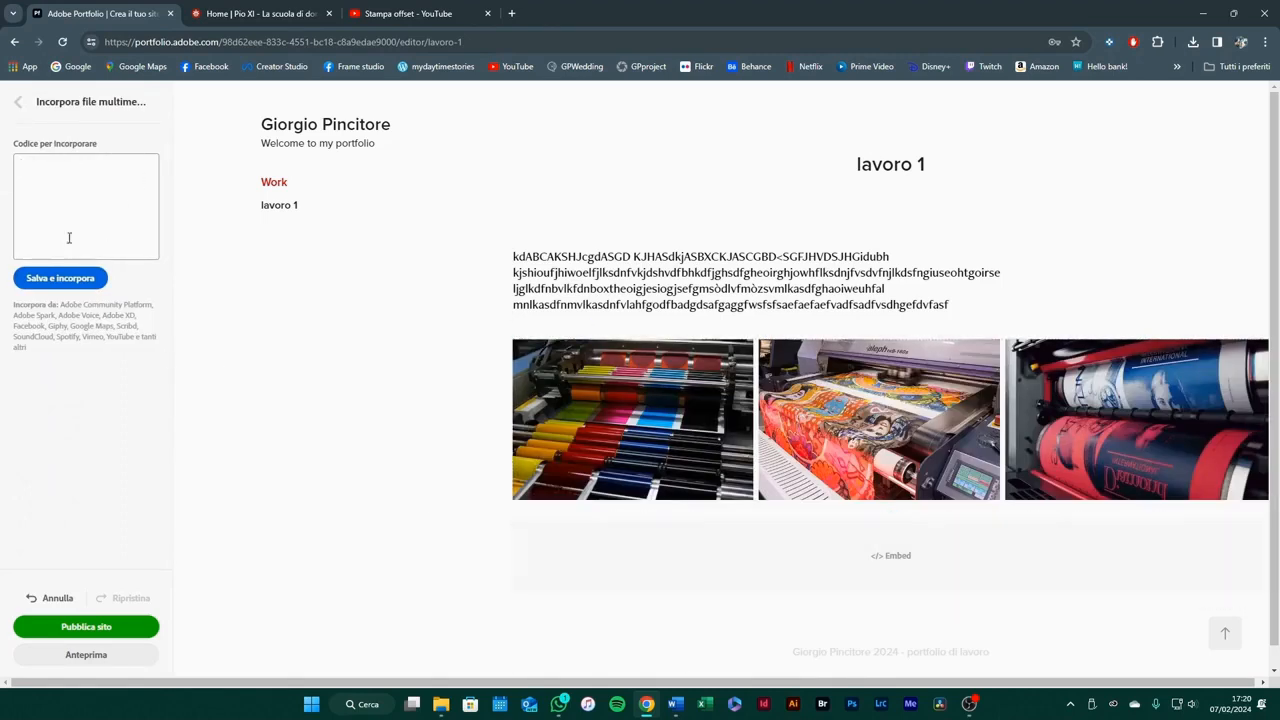
left_click(425, 14)
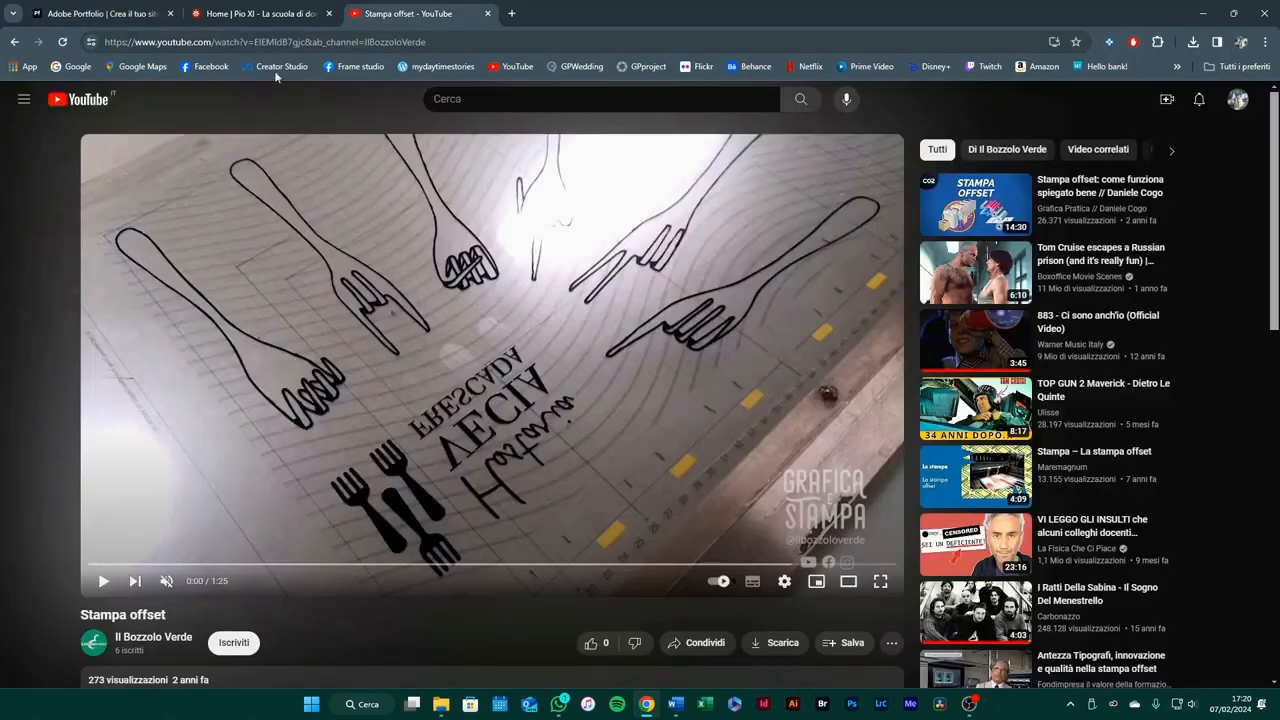
left_click(703, 645)
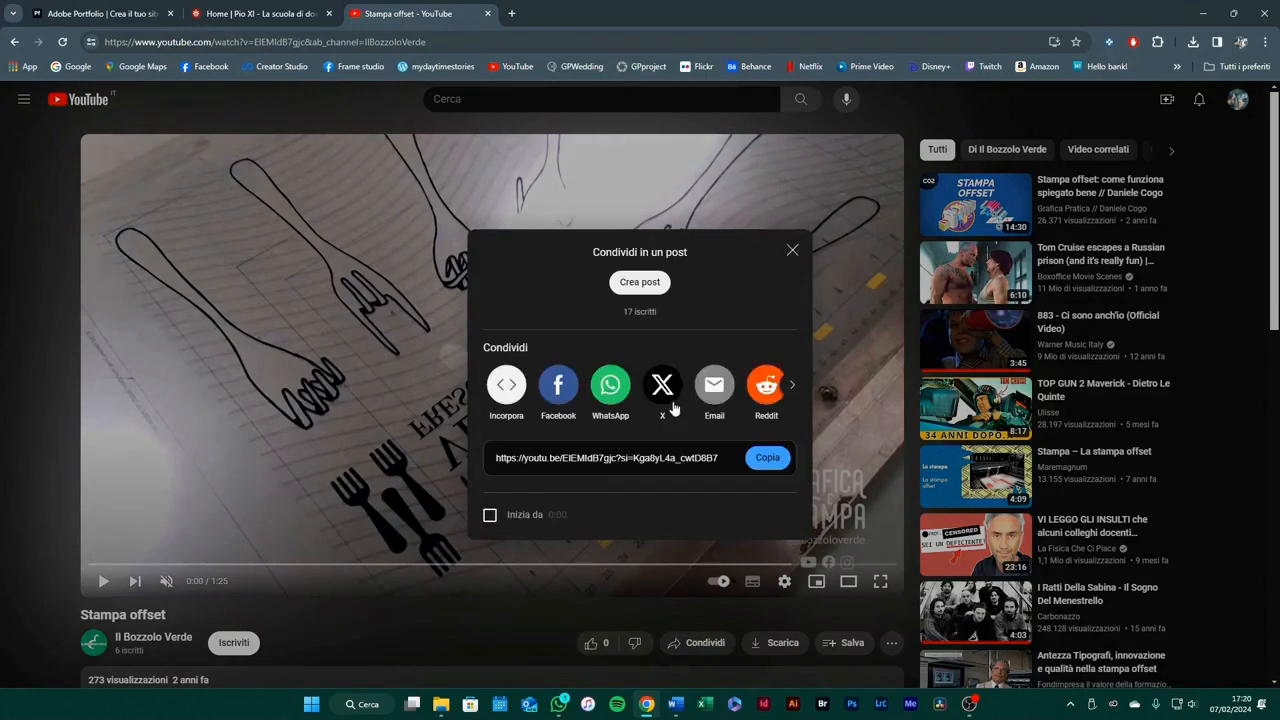
left_click(772, 464)
left_click(503, 390)
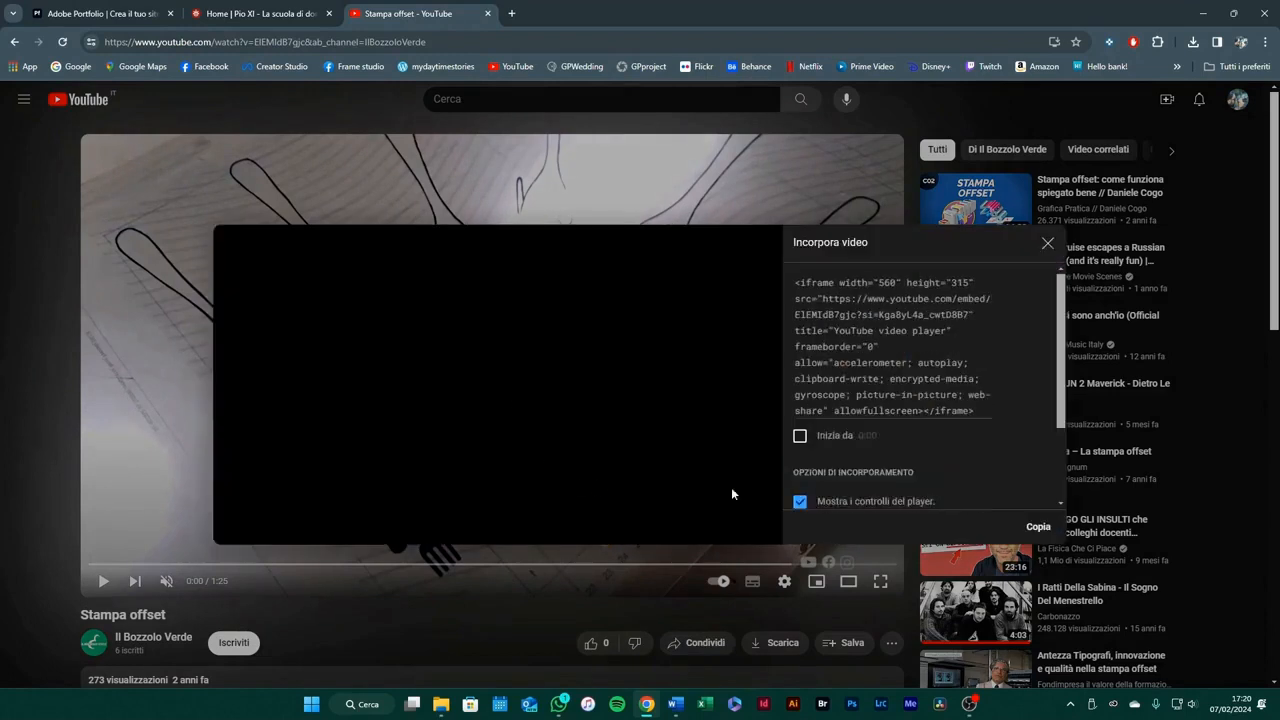
scroll(959, 425, "down", 3)
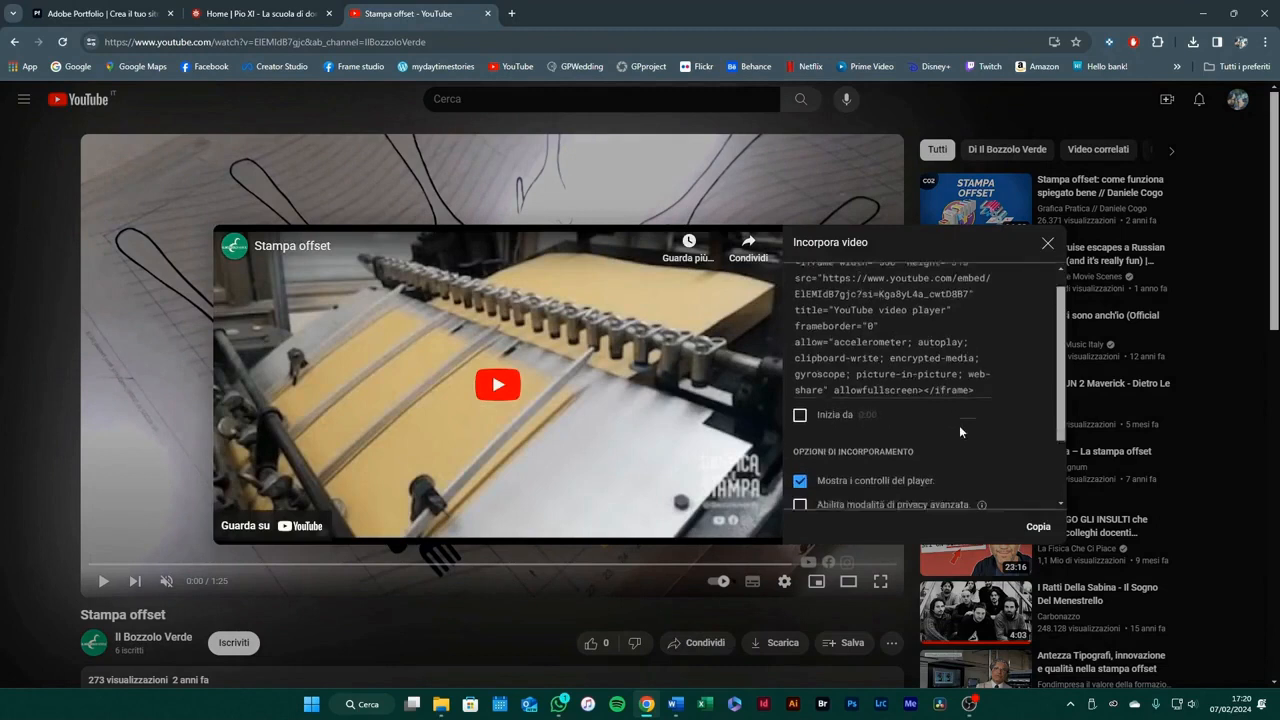
left_click(1038, 526)
left_click(1047, 243)
Switch back to Adobe Portfolio, paste the YouTube iframe code into the embed block, and save and embed it
left_click(100, 13)
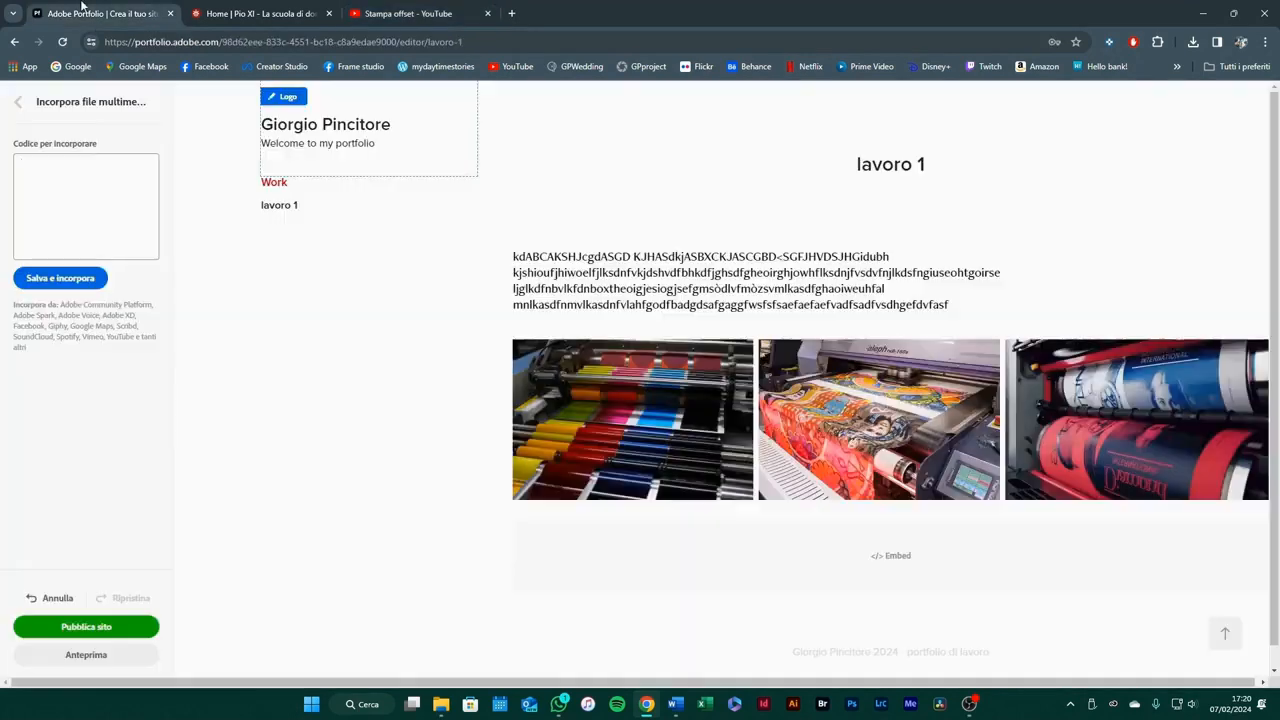
right_click(45, 184)
left_click(124, 319)
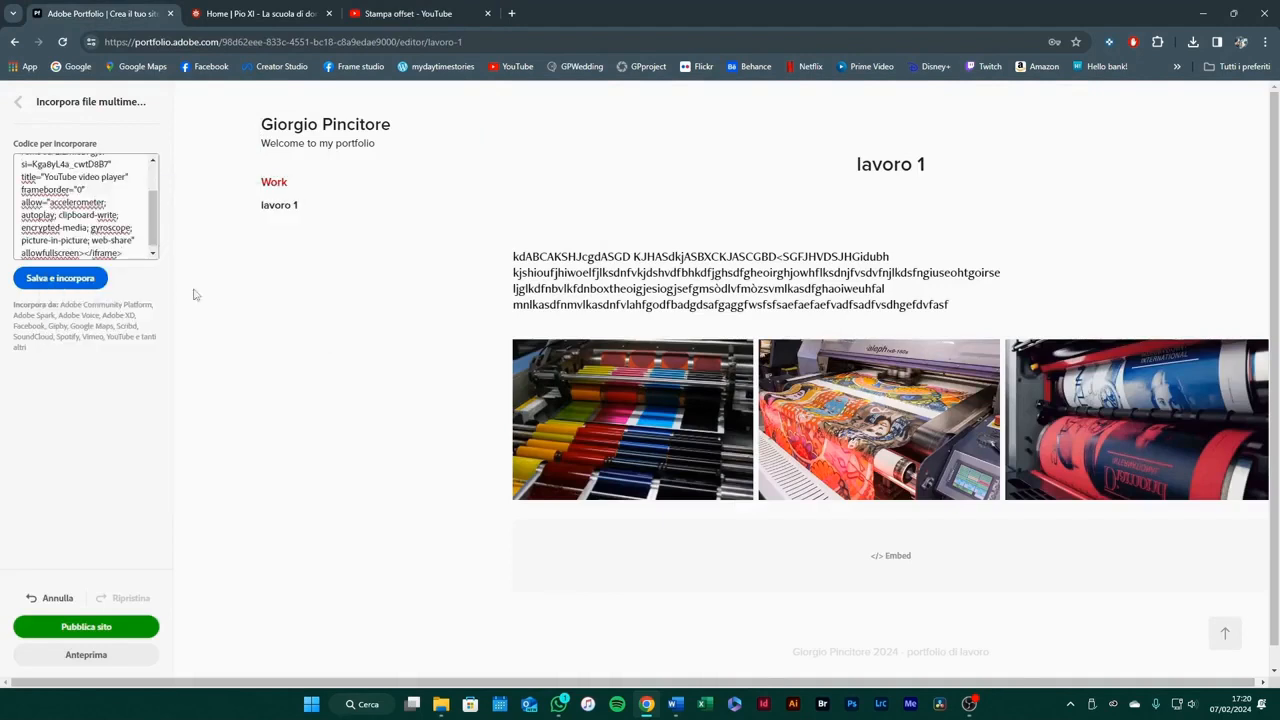
mouse_move(155, 200)
left_mouse_down()
mouse_move(154, 165)
mouse_move(154, 190)
left_mouse_up()
left_click(62, 281)
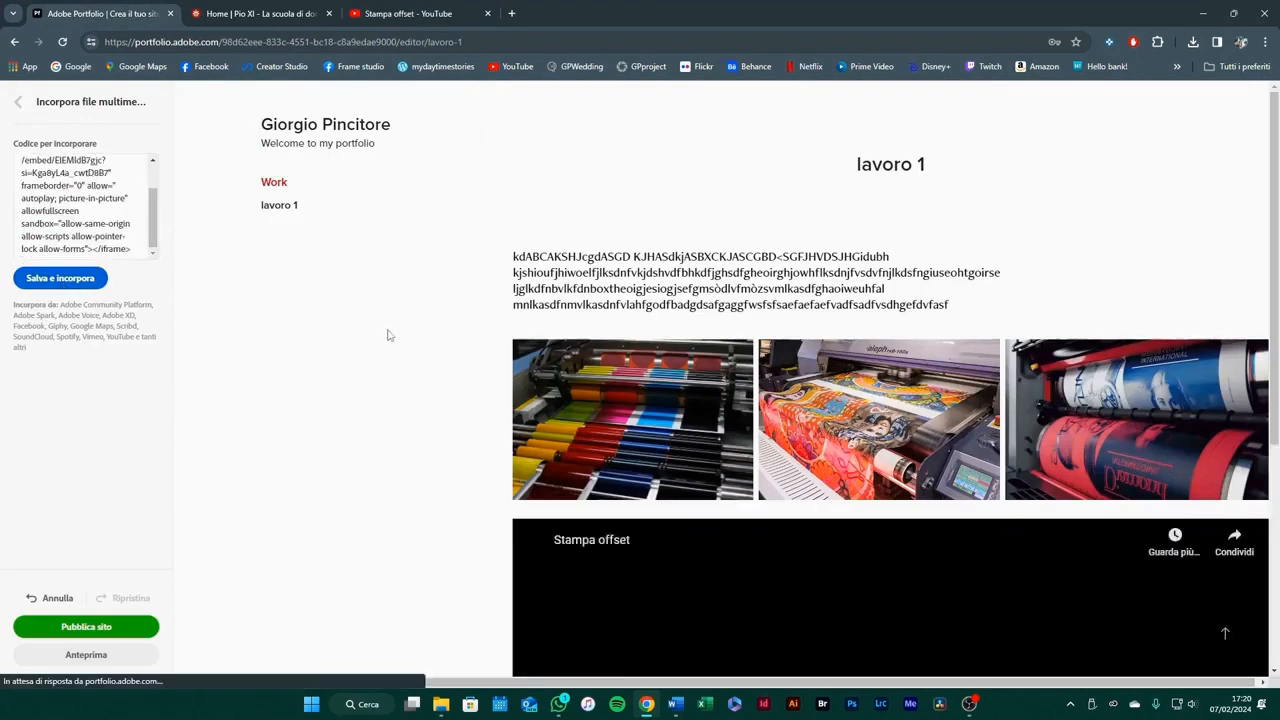
scroll(964, 426, "down", 2)
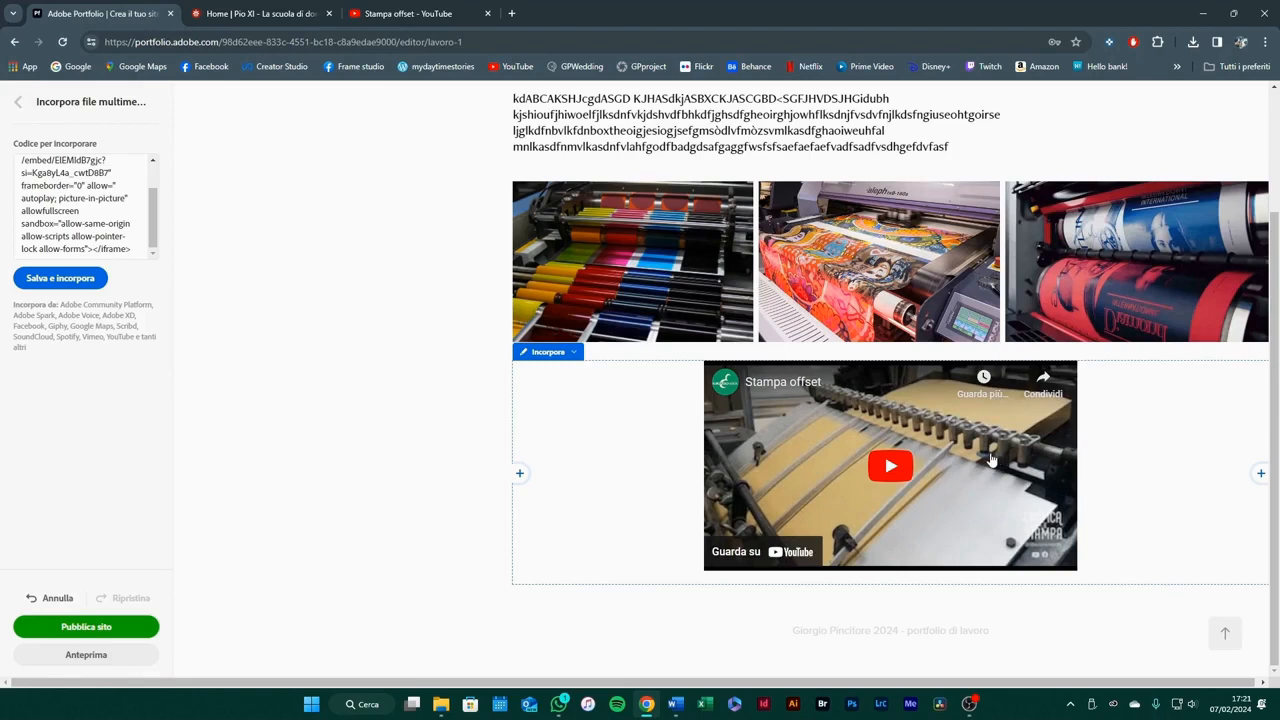
scroll(991, 459, "up", 2)
scroll(960, 470, "down", 1)
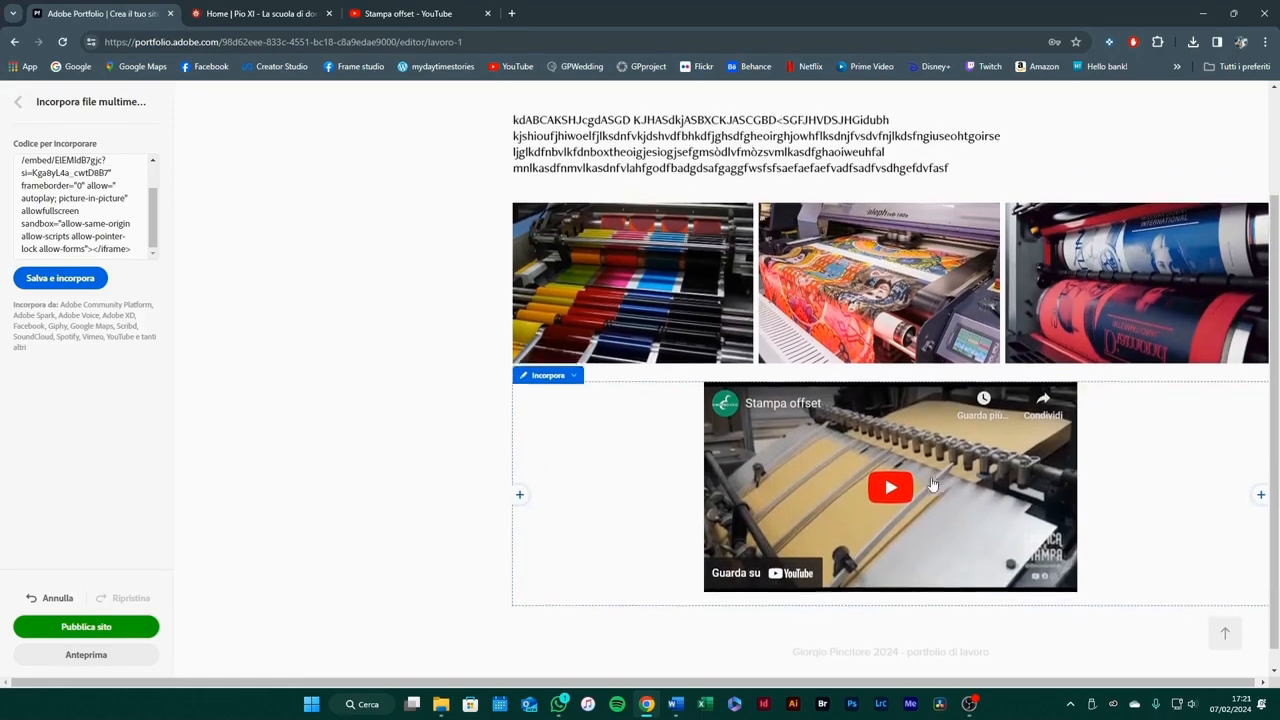
scroll(932, 482, "up", 2)
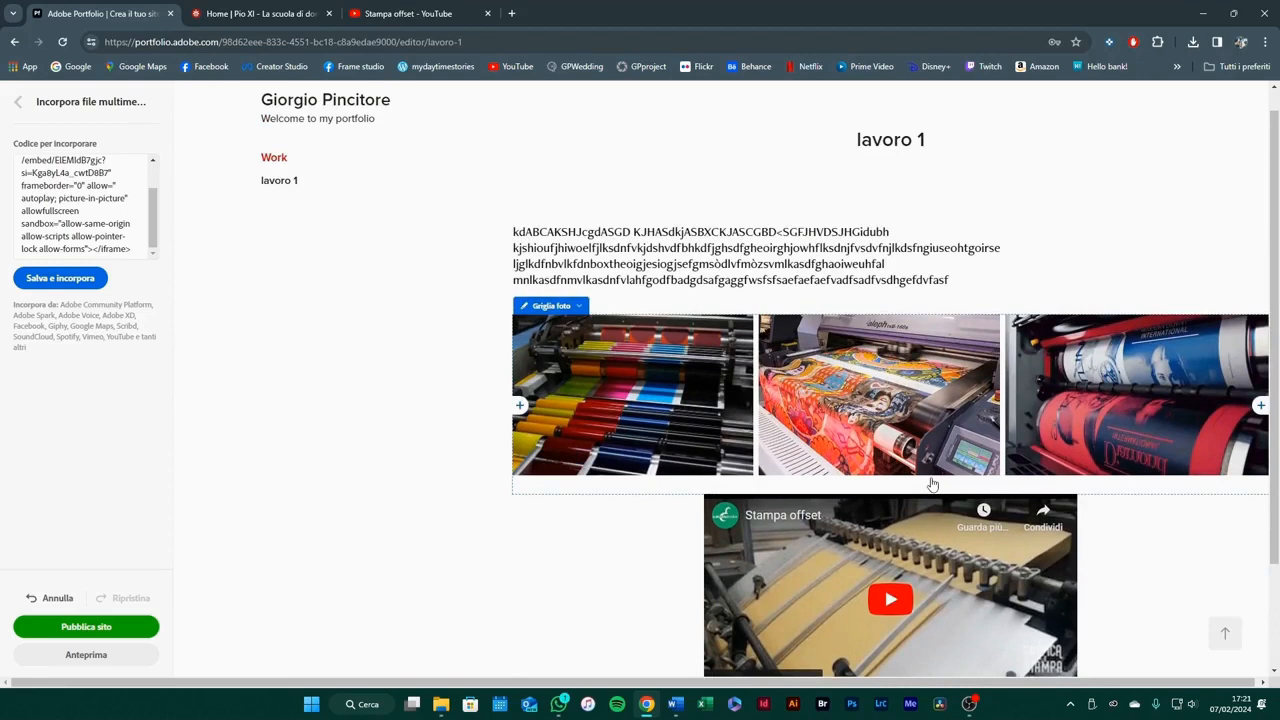
scroll(932, 484, "down", 2)
left_click(890, 585)
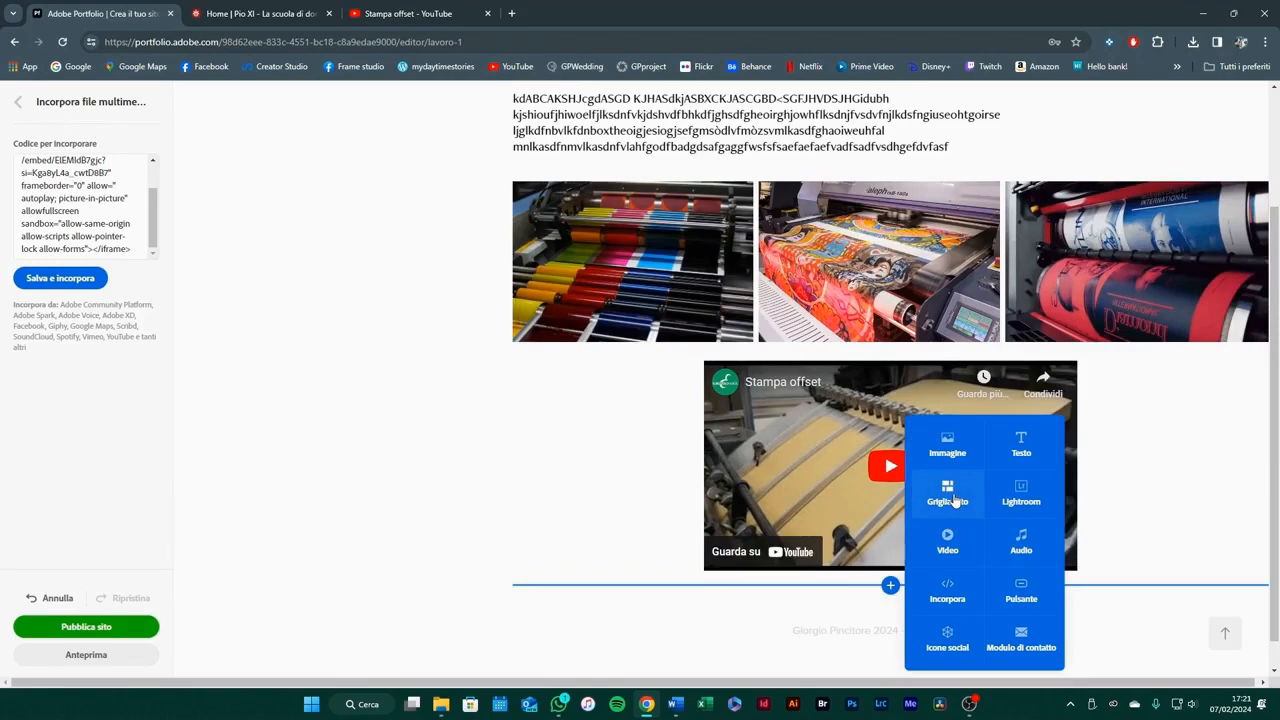
scroll(466, 491, "up", 2)
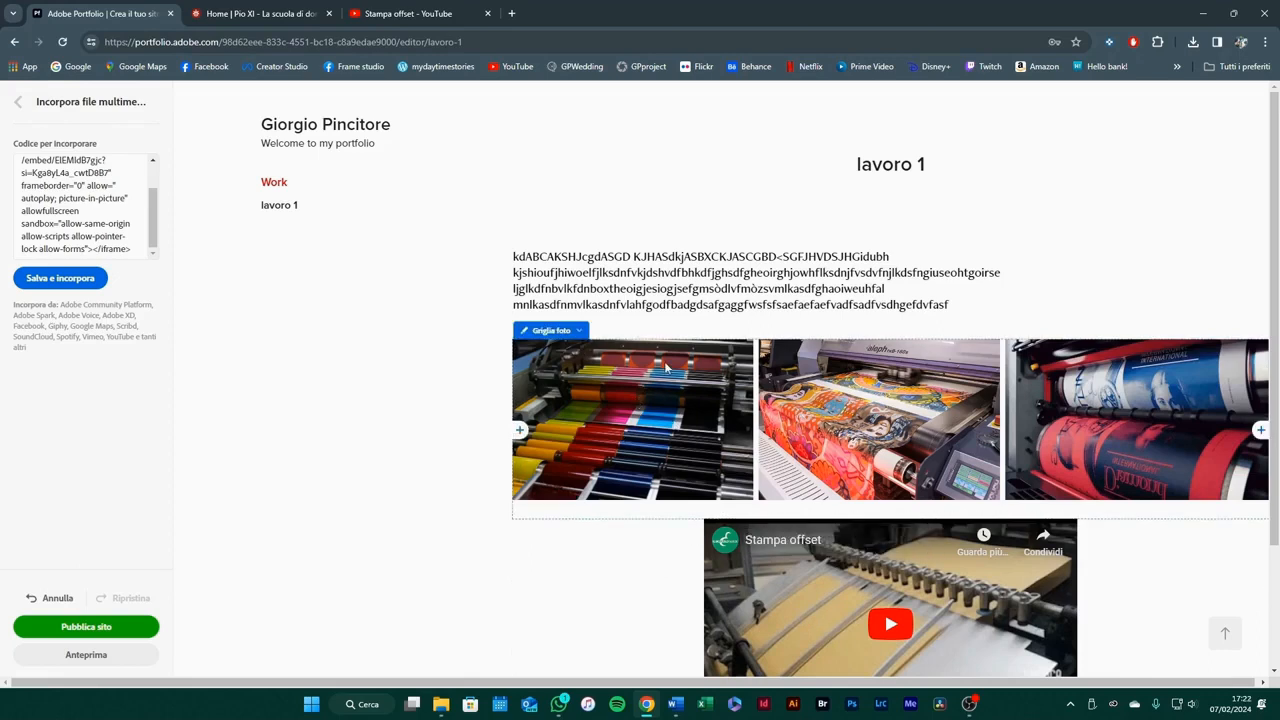
Open the photo grid's image management, look over its images and caption fields, and close it
left_click(572, 336)
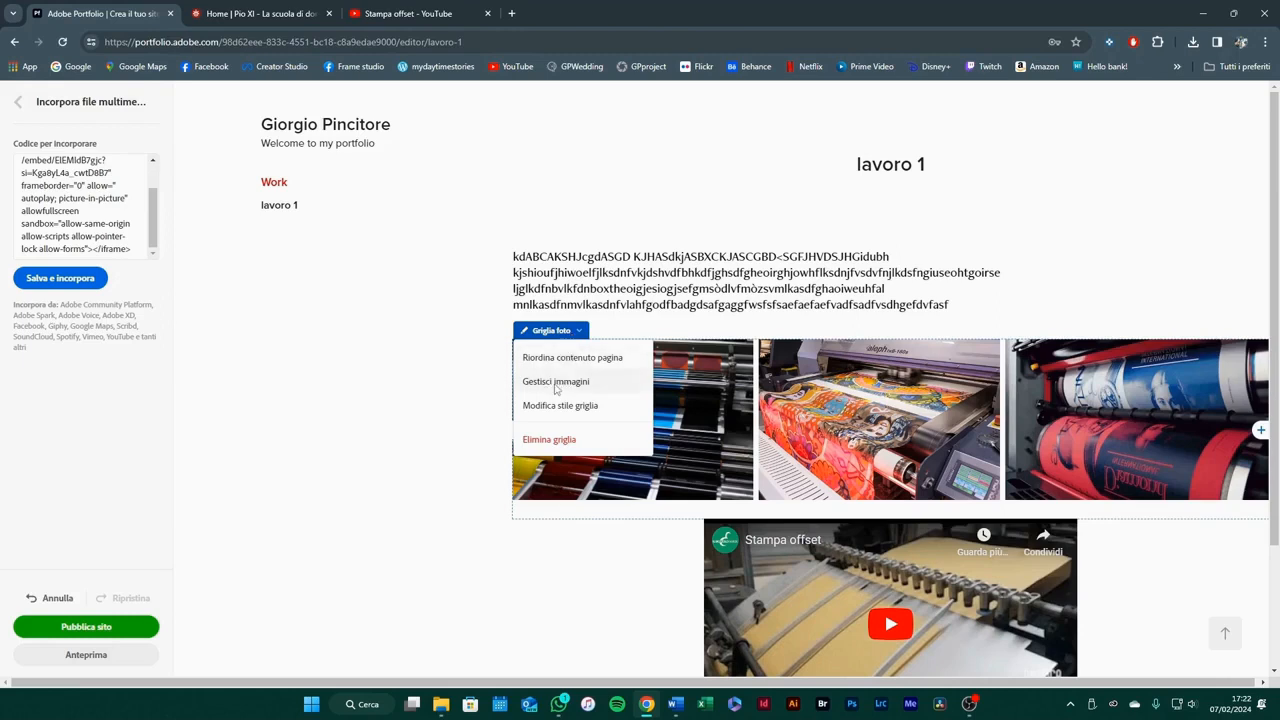
left_click(557, 386)
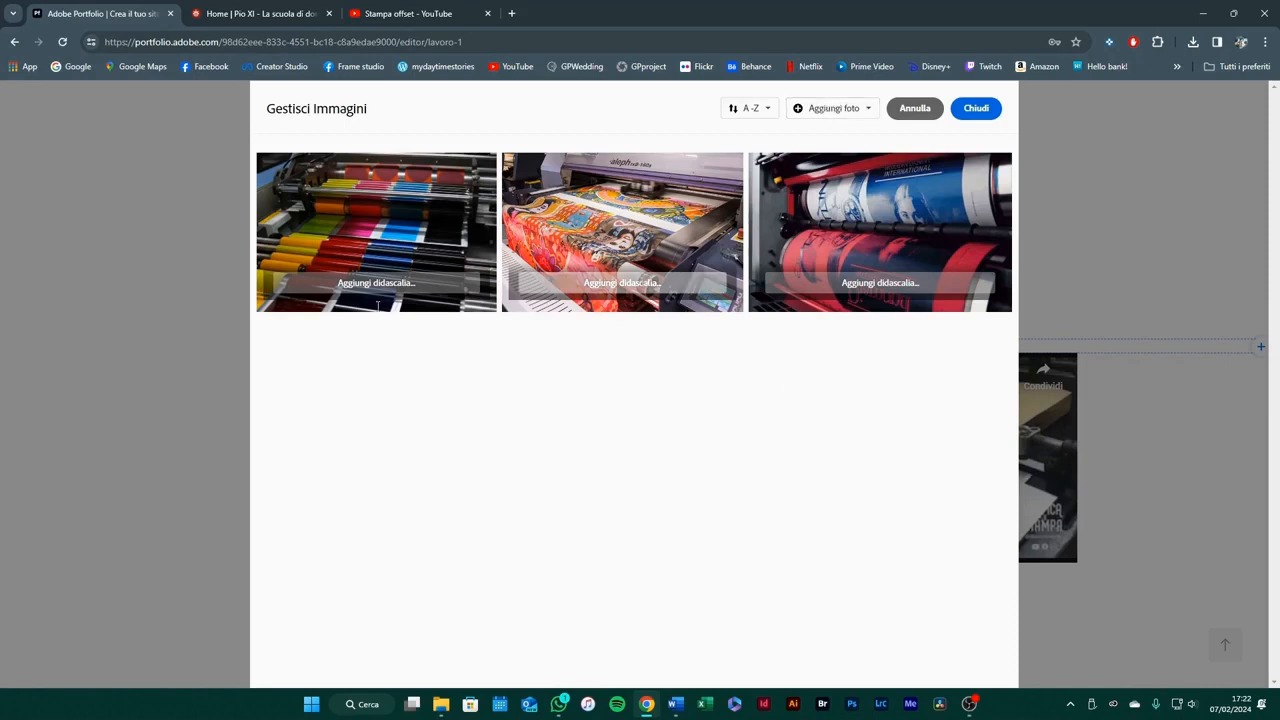
left_click(976, 108)
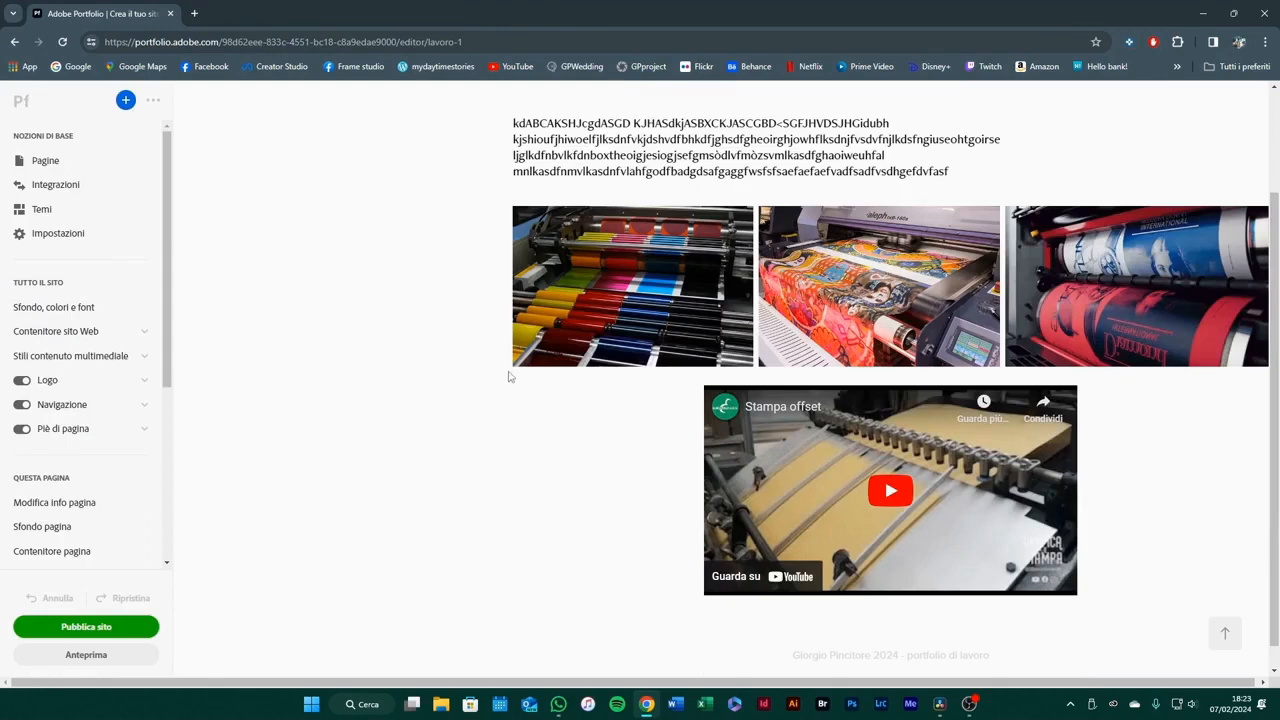
Create a new custom page titled "Chi sono" with Navigazione as its destination
scroll(485, 405, "up", 1)
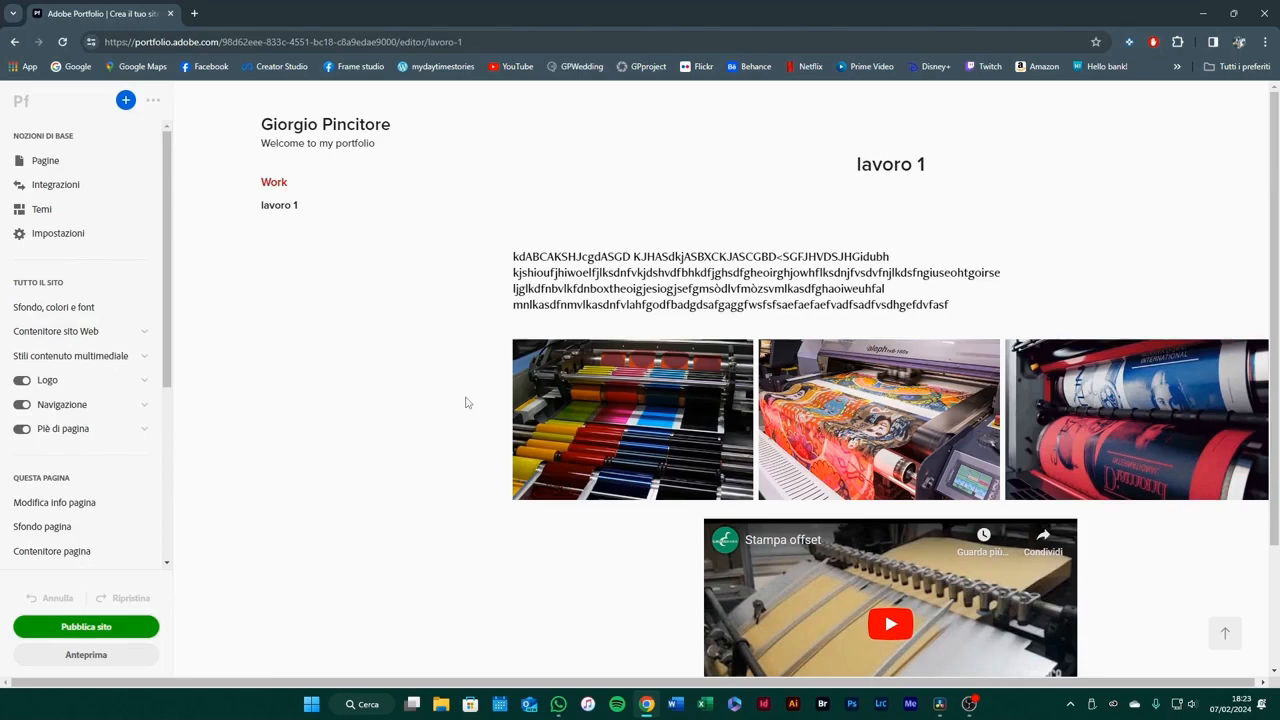
left_click(66, 167)
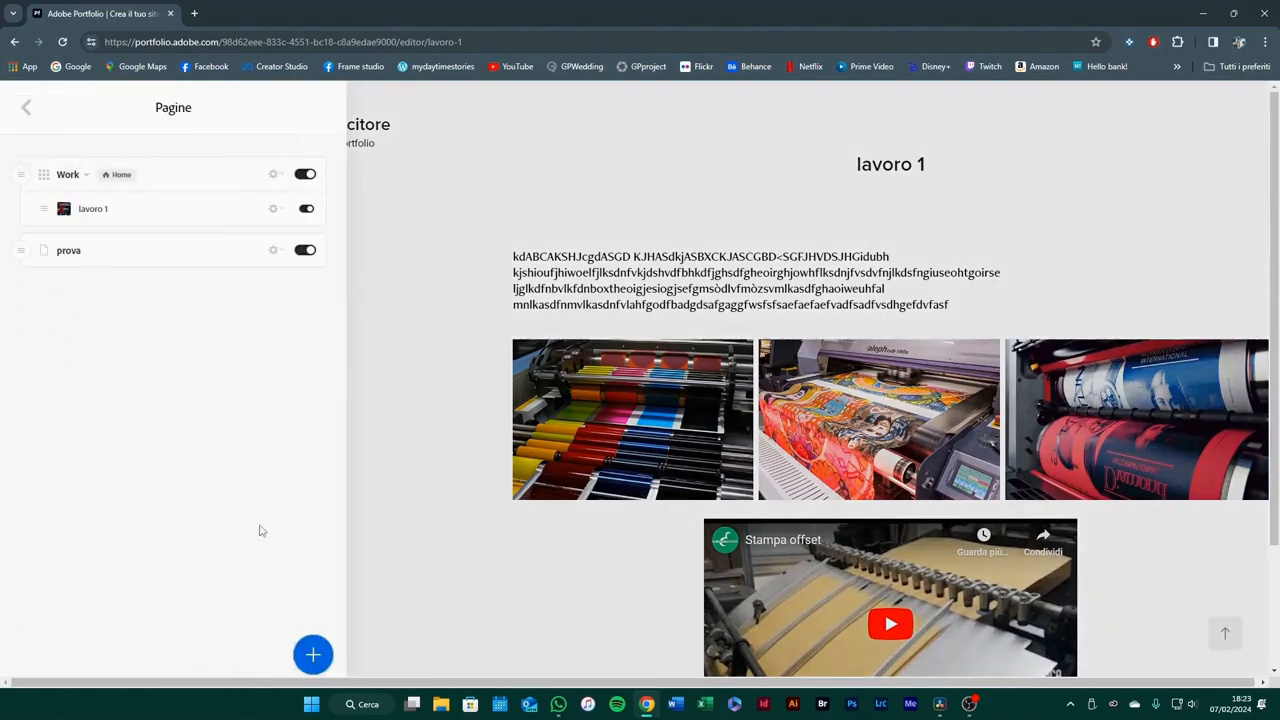
left_click(313, 656)
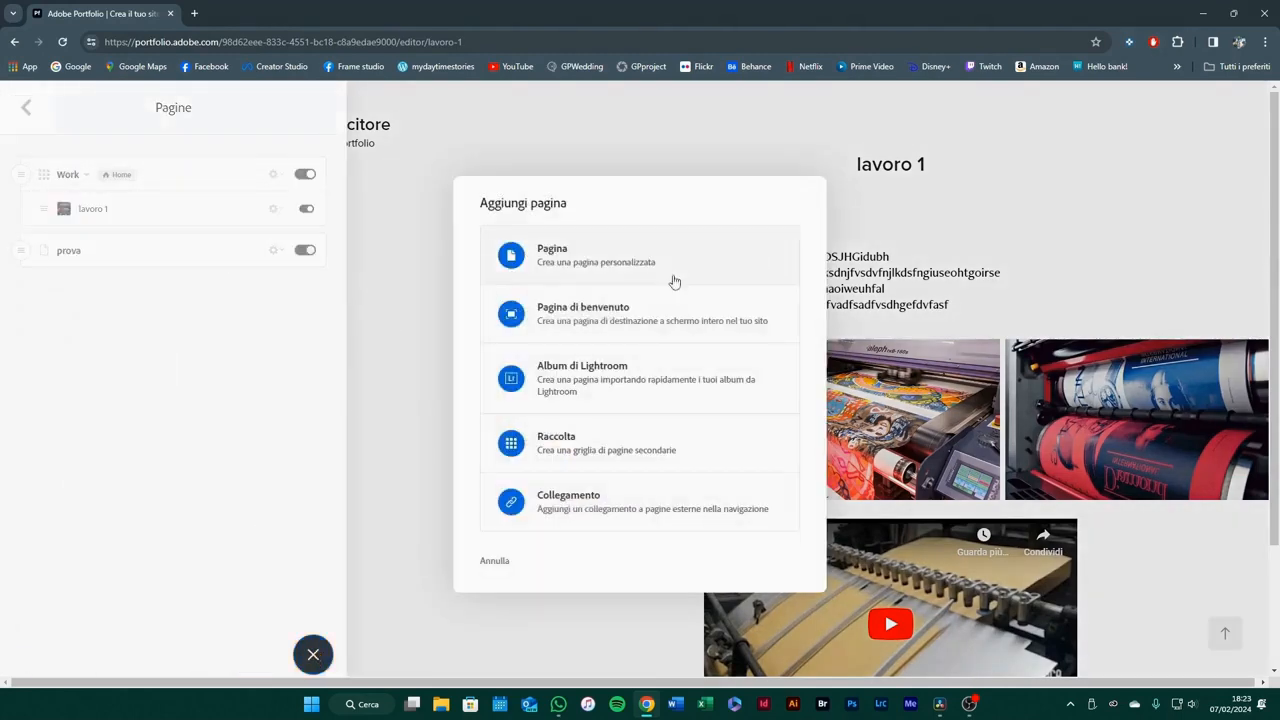
left_click(584, 260)
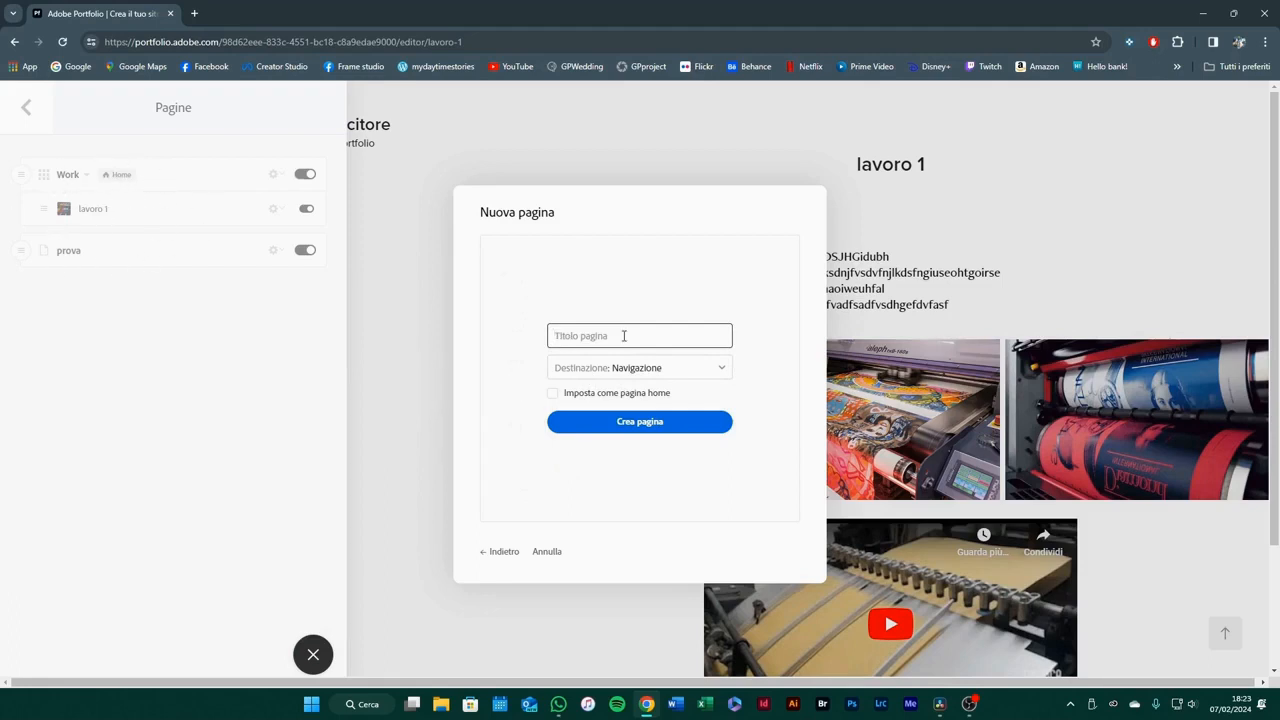
type("Chi sono")
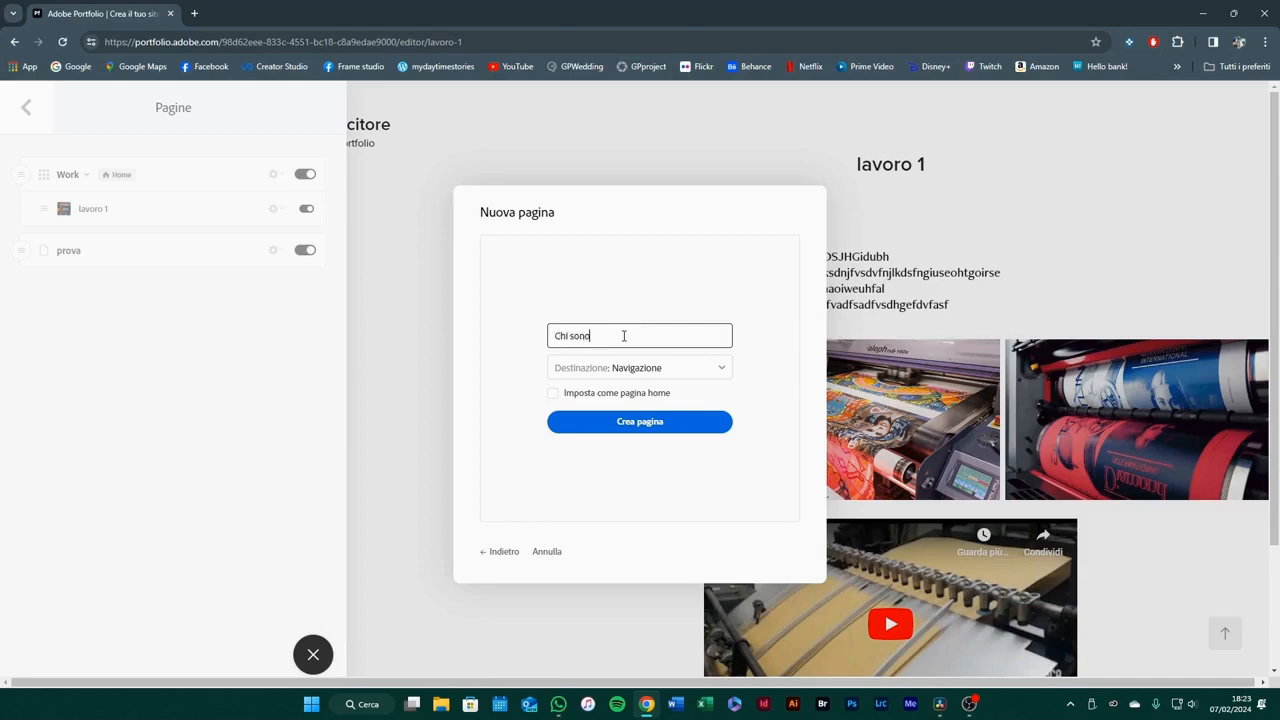
left_click(651, 431)
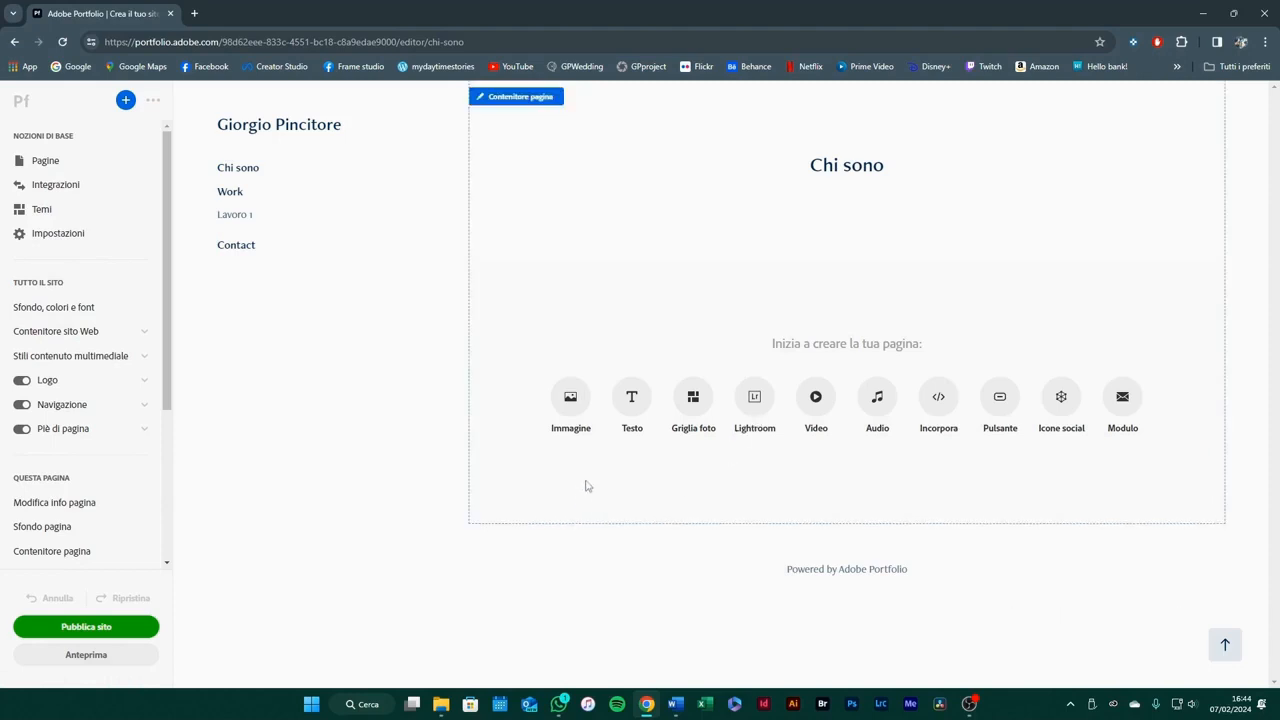
Add a text block to the Chi sono page and fill it with about three lines of random placeholder text
left_click(632, 405)
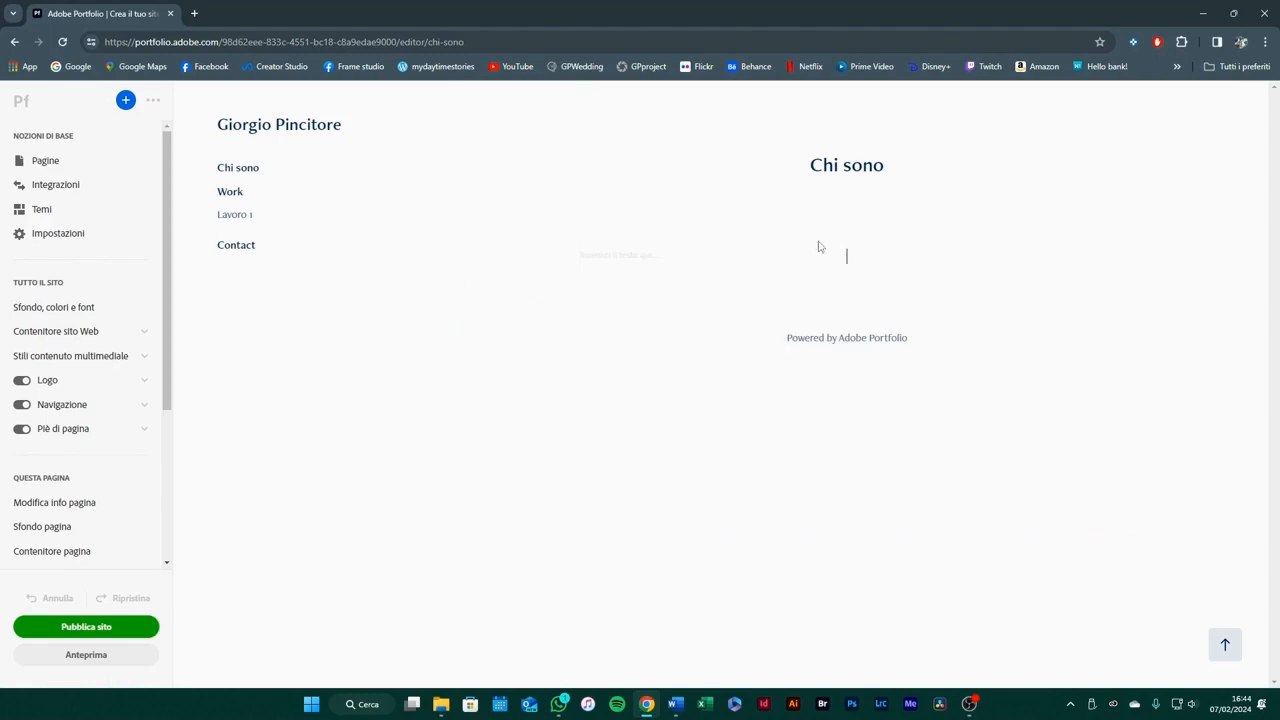
type("kbfkjsafdbhvksbavch oiHFIUEHFIUDKJFHAWUFHKJ NKJDNCKJ<HWIUVFHwaifkjhiNKJNjkn ahsiuf'h lkrngf kdhgkj sngk")
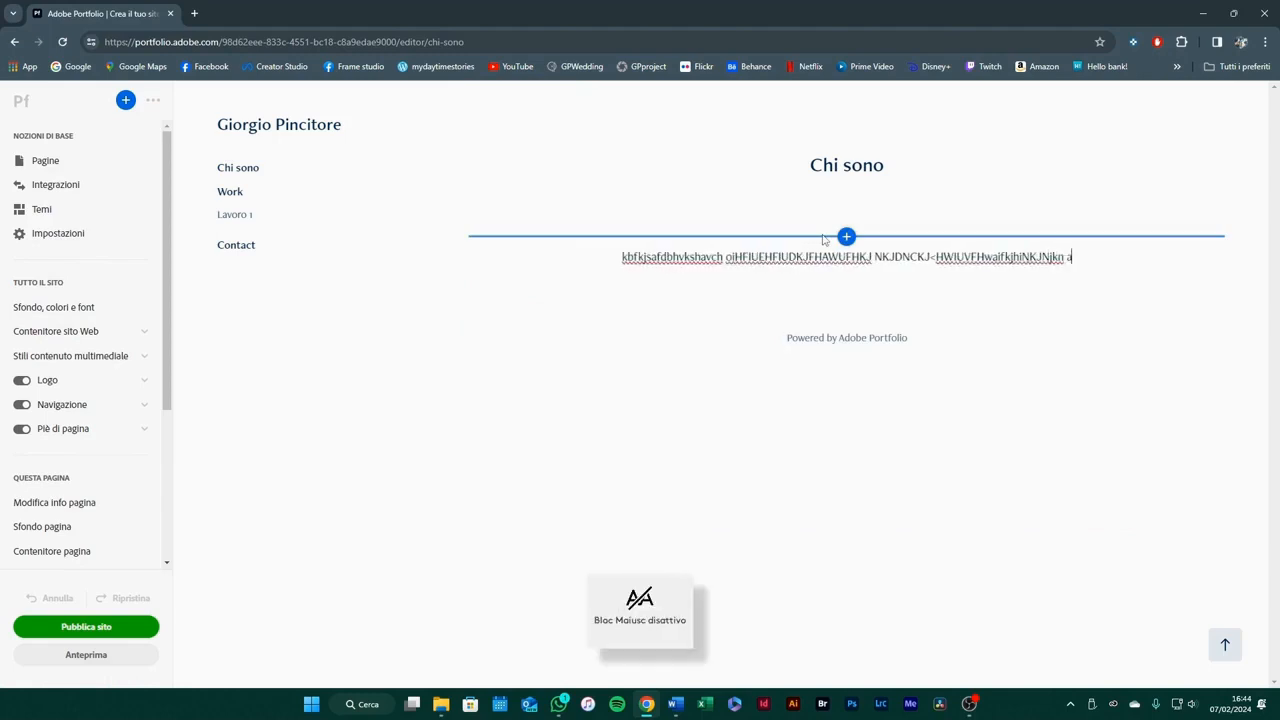
type("shdfbvkznlkbvzdh fogbijhzd igjzdoi")
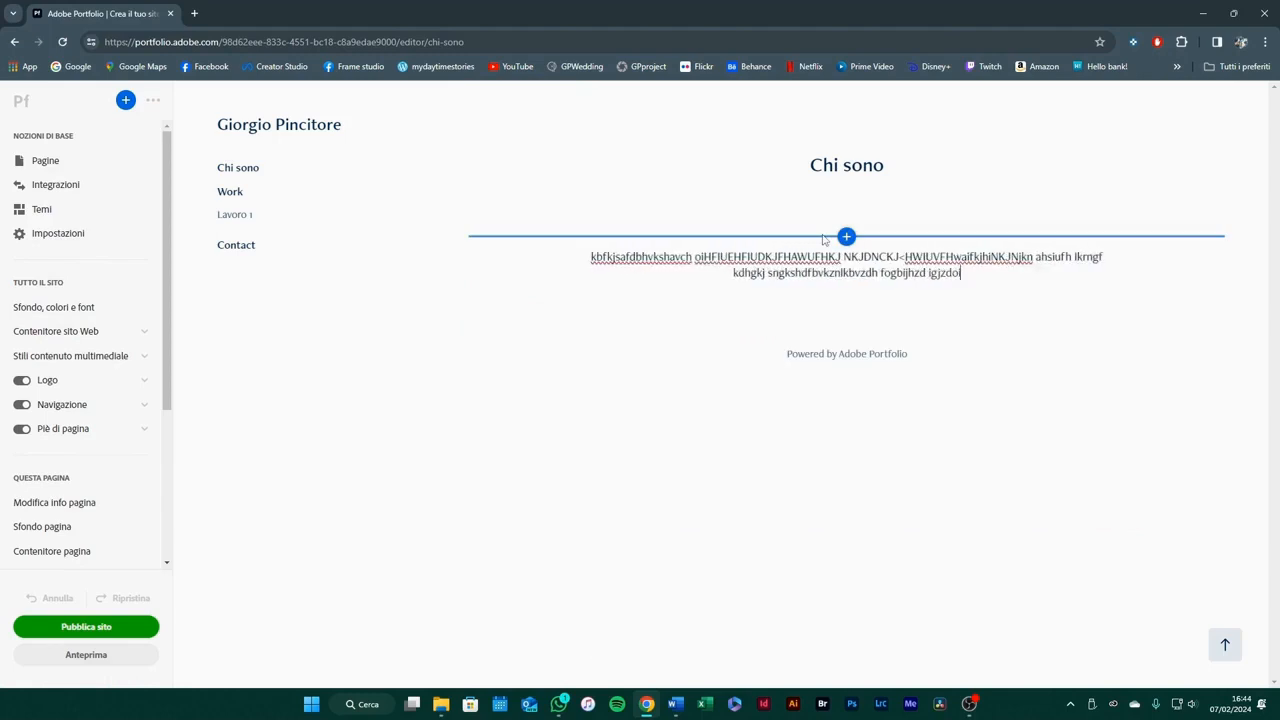
type("rsugoersgjsflkenrfklanvls lidshfglesangkernf jho")
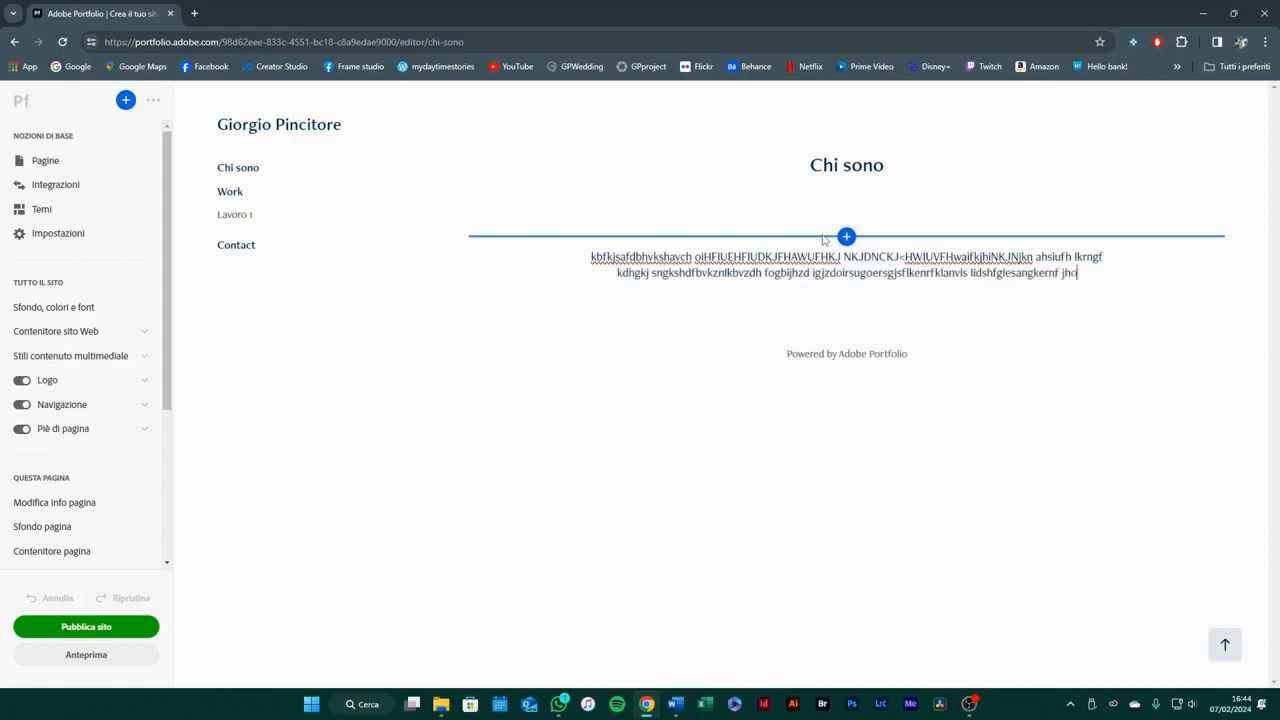
type("gfvjh ldsgvlzsdnglsdngsldkfjngosdfghosadghfosjgfoisjgo")
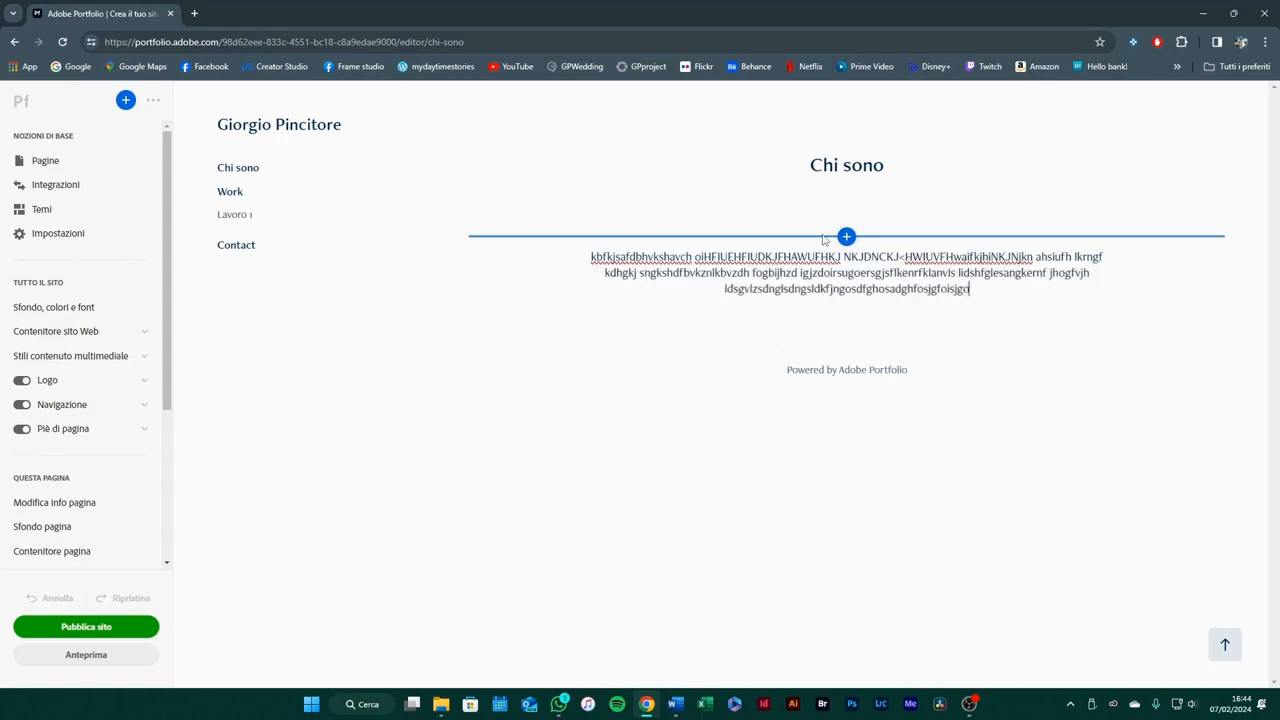
type("irejgoisdjglrgjnorjgoisajgvodfszijgbviofdjvzkolvjlzkvnlvbdf")
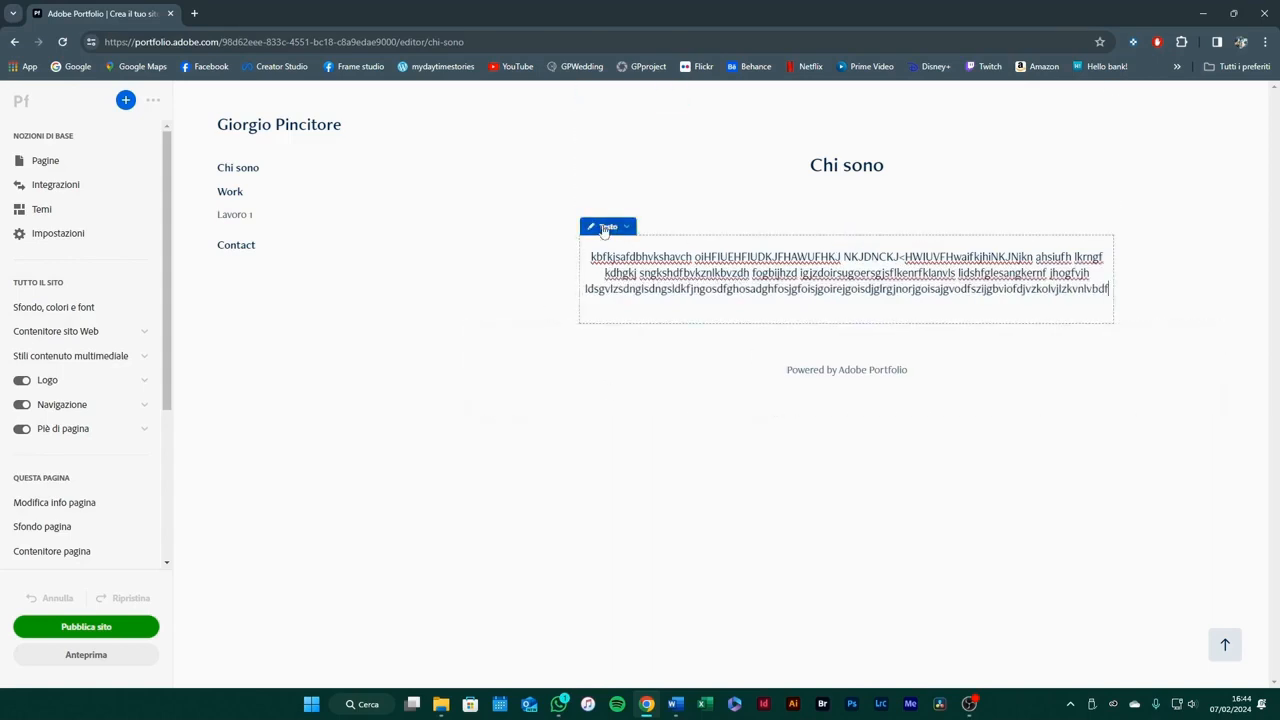
Align the text block to the left of the page and left-align its whole paragraph
left_click(625, 228)
left_click(617, 278)
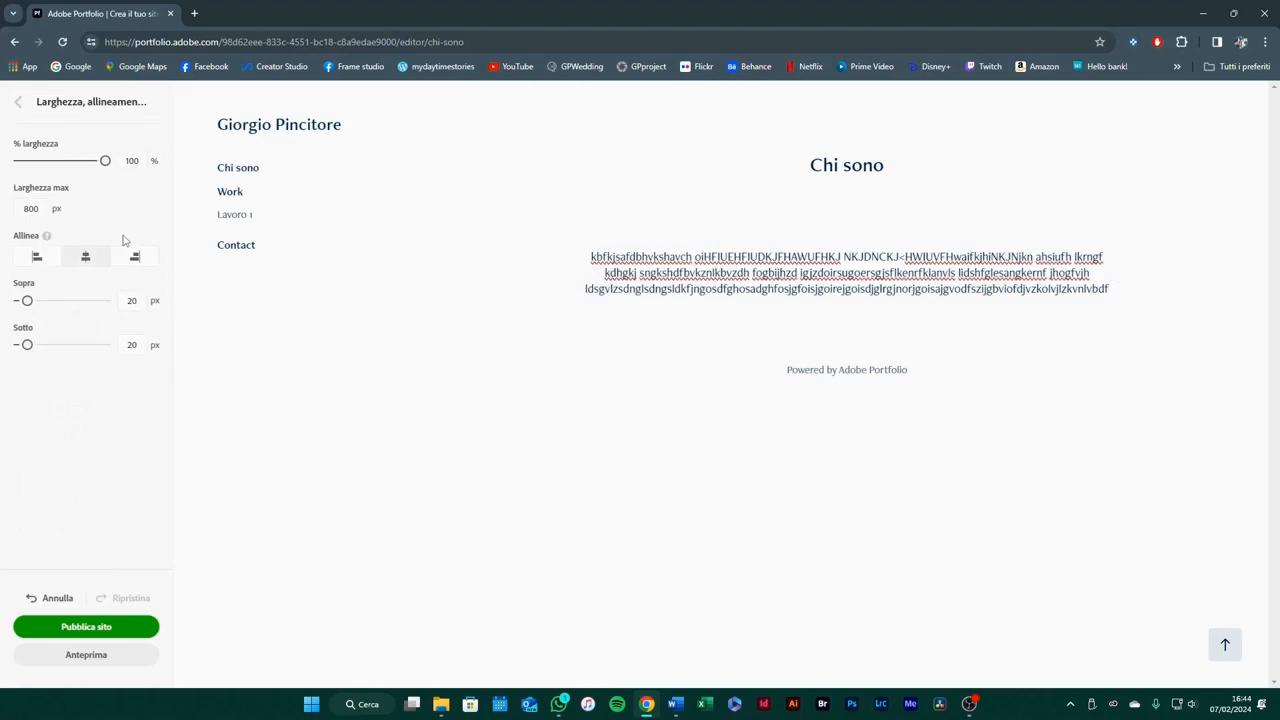
left_click(37, 258)
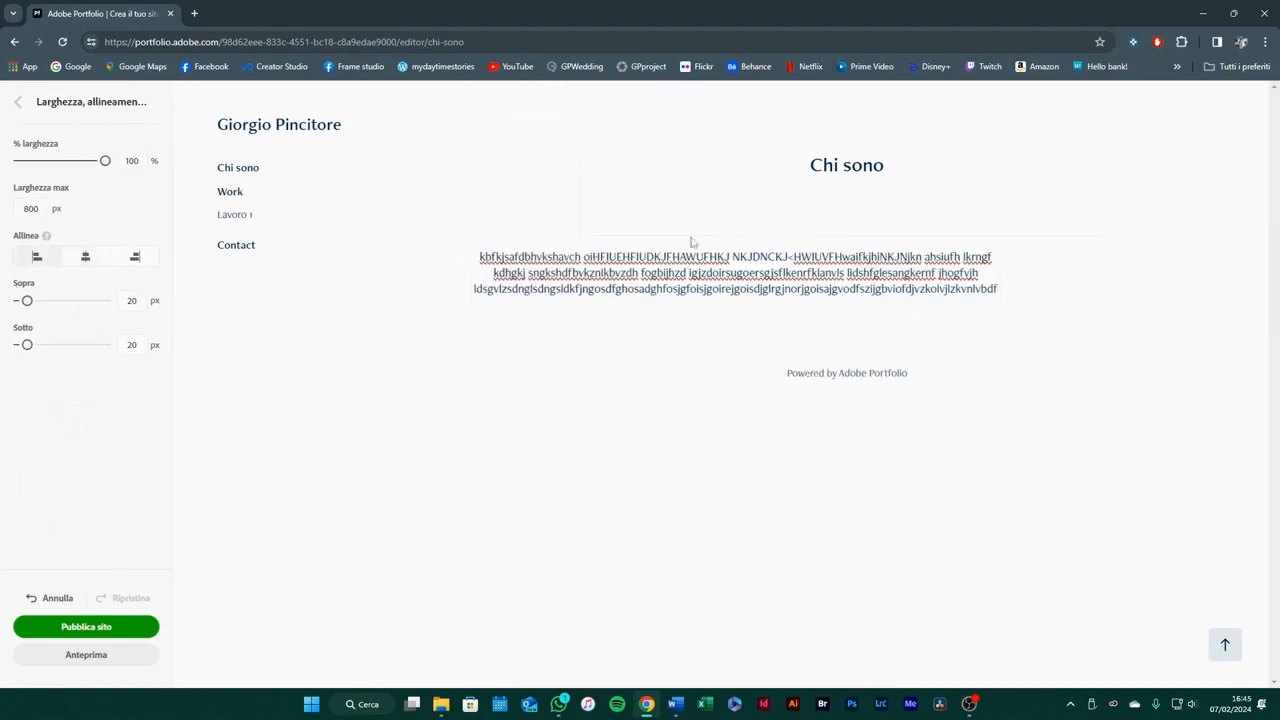
triple_click(660, 291)
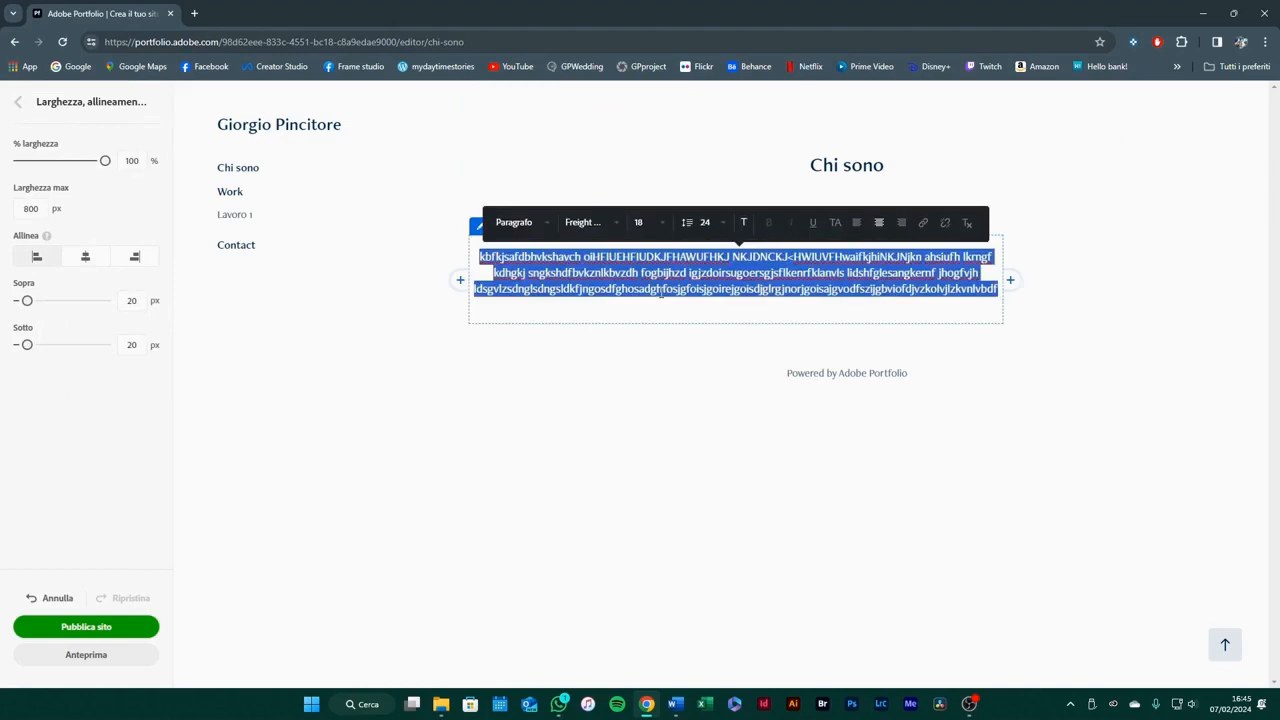
left_click(856, 222)
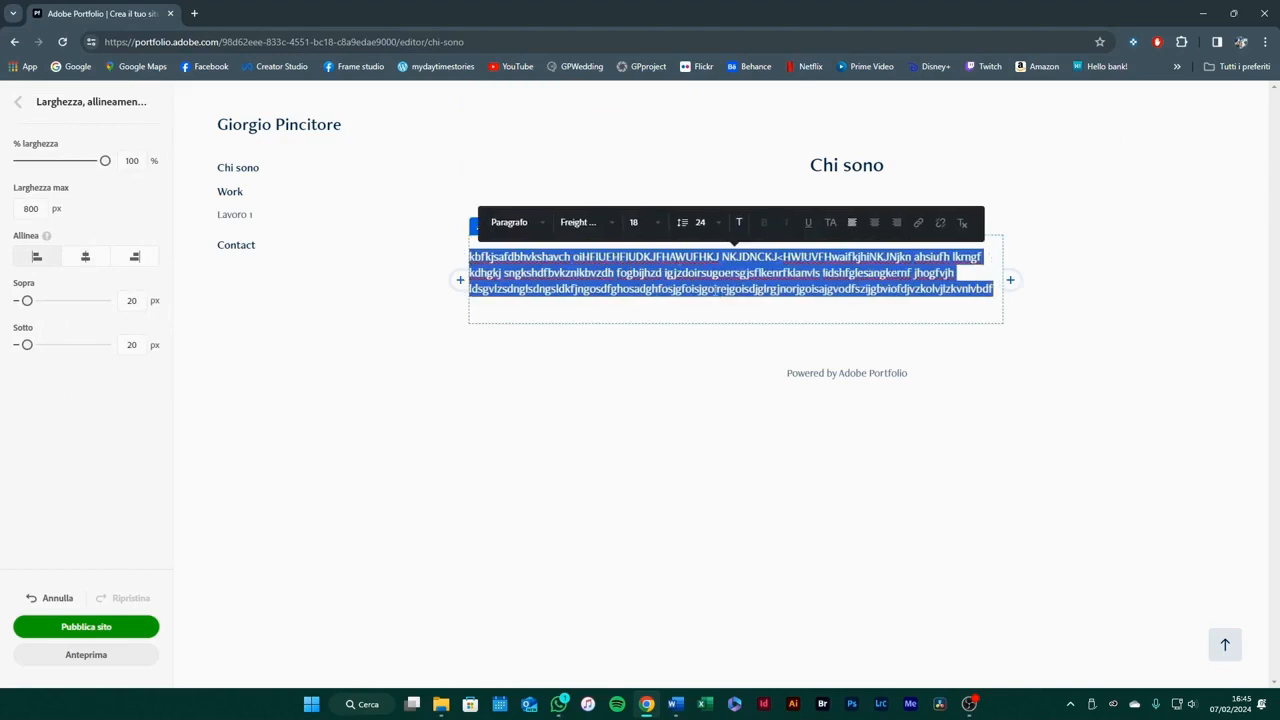
Set the selected placeholder paragraph in a Proxima Nova font and colour it black
left_click(607, 230)
scroll(620, 330, "down", 10)
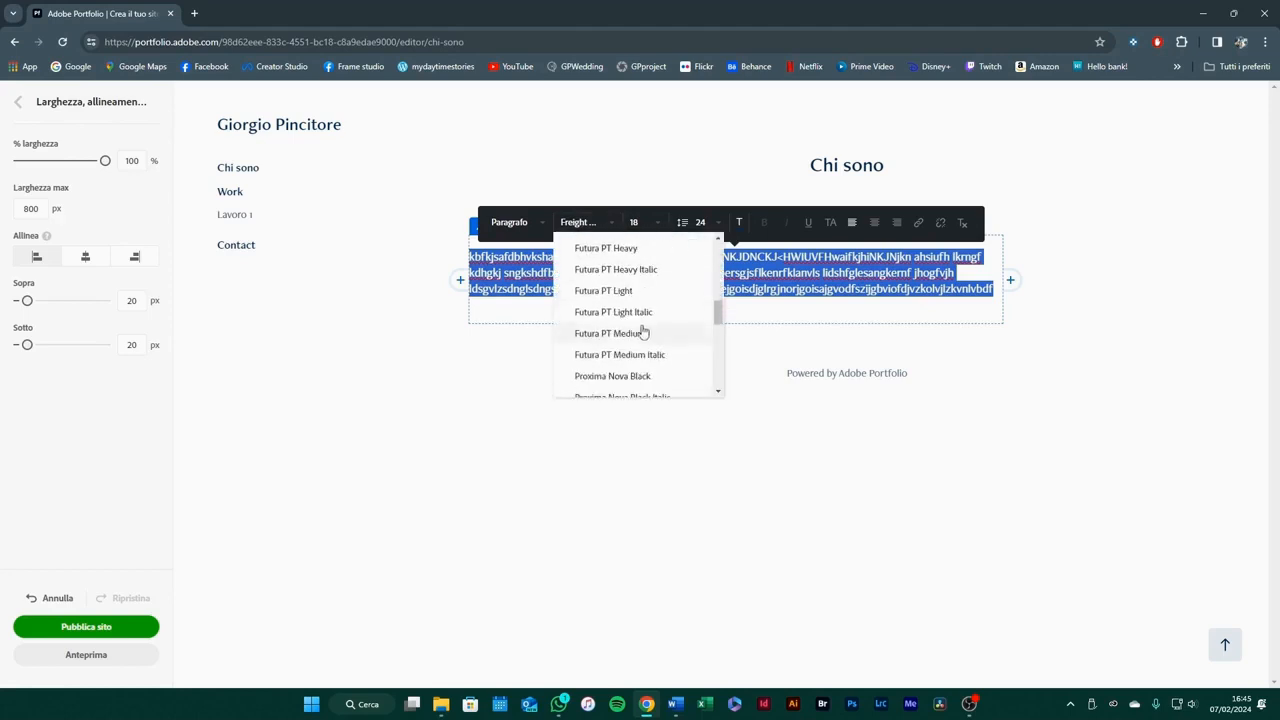
left_click(622, 287)
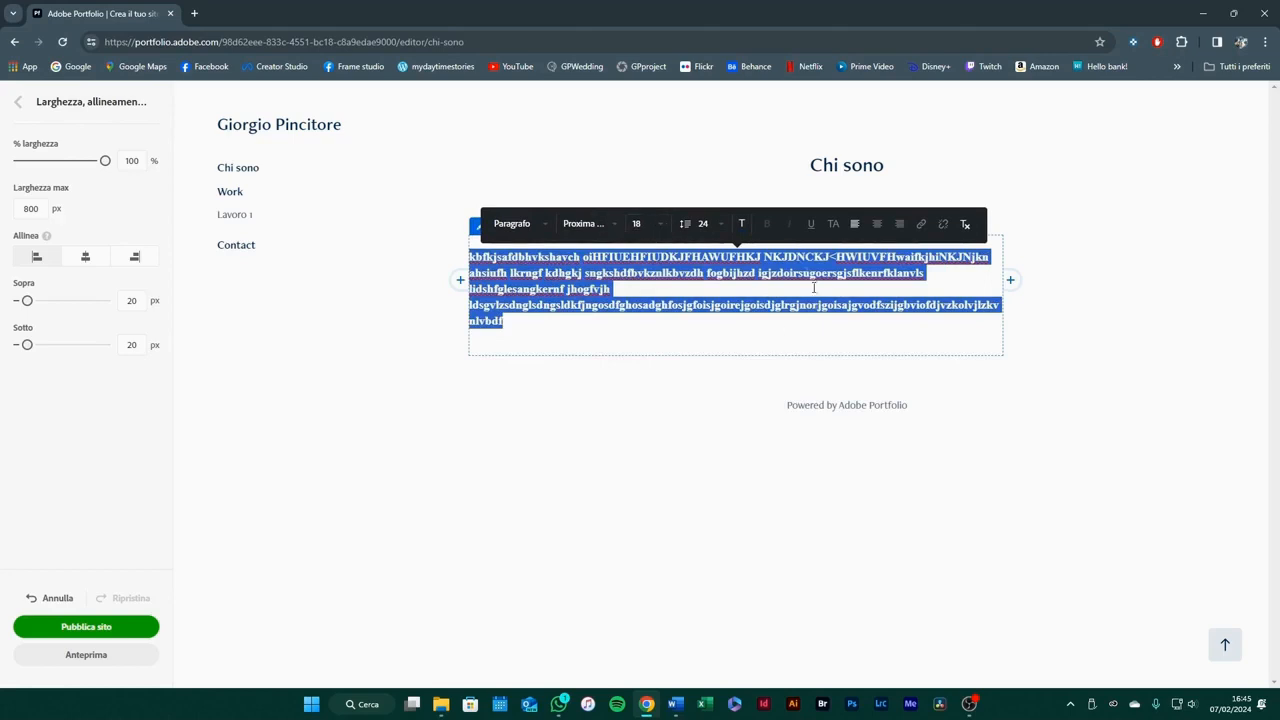
left_click(736, 227)
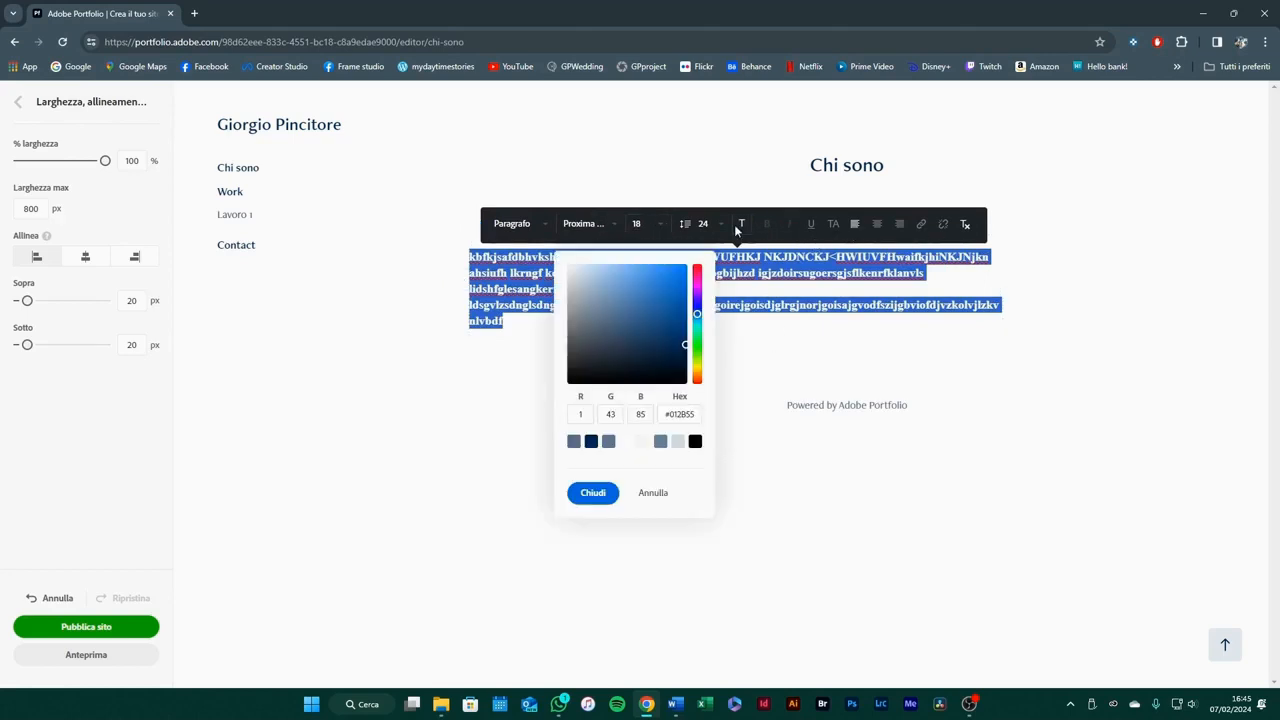
left_click_drag(675, 338, 687, 390)
left_click(593, 492)
left_click(793, 288)
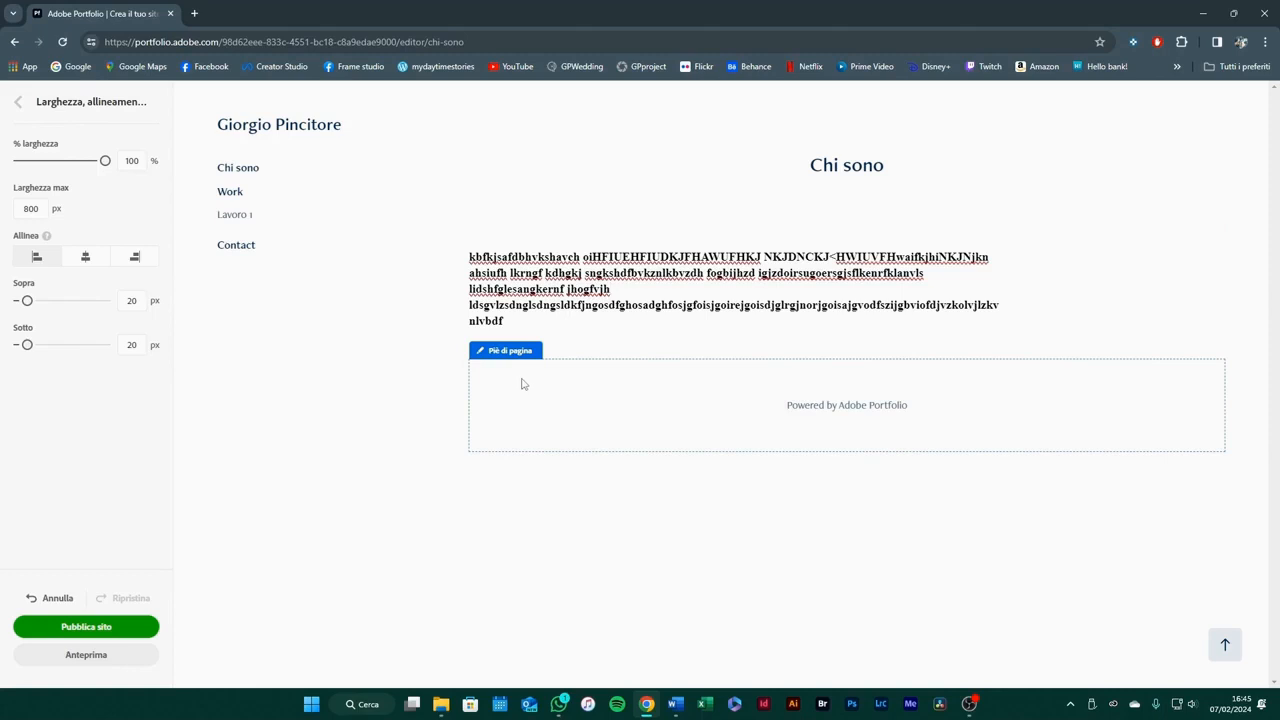
View the Contact page and delete it from the site, confirming the deletion
left_click(241, 250)
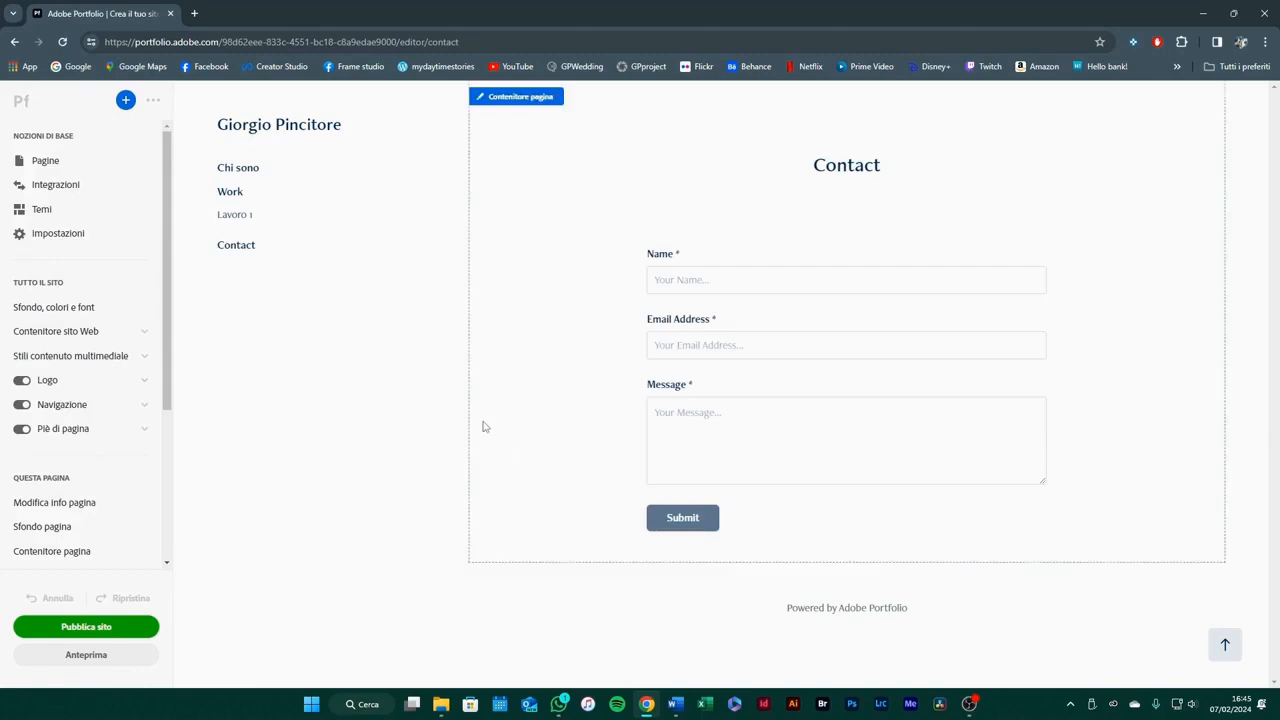
left_click(72, 166)
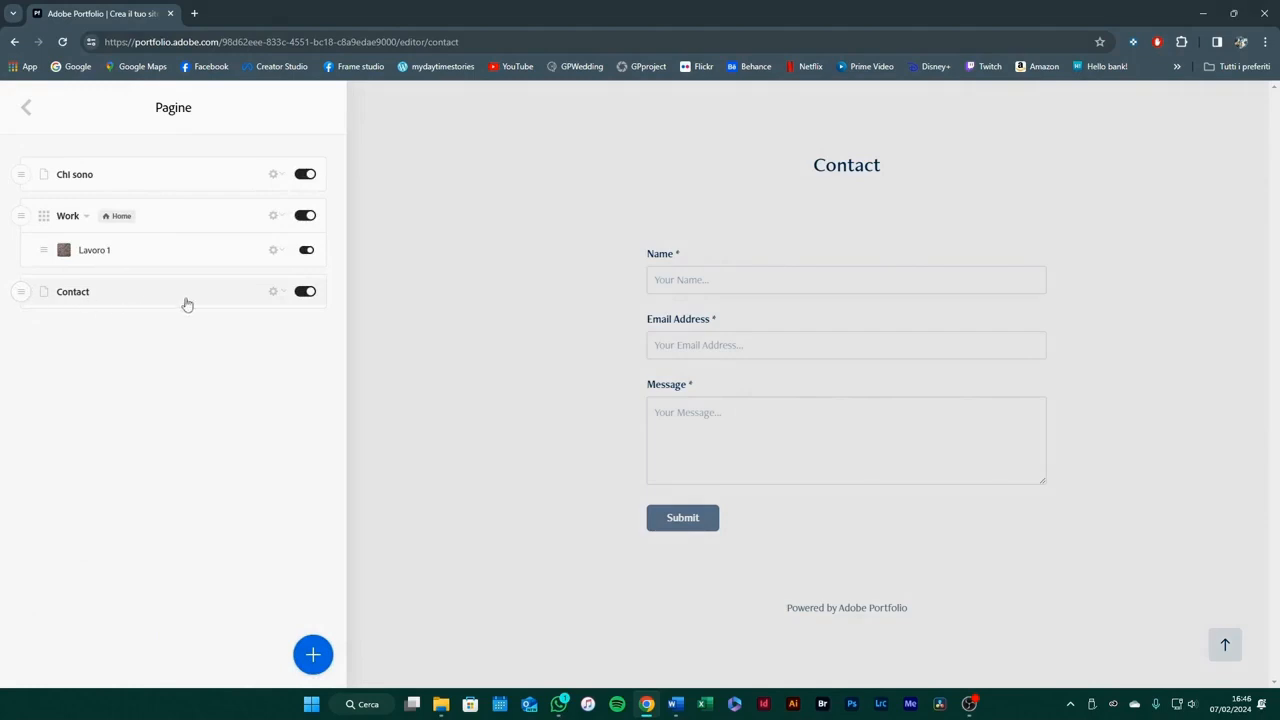
left_click(275, 293)
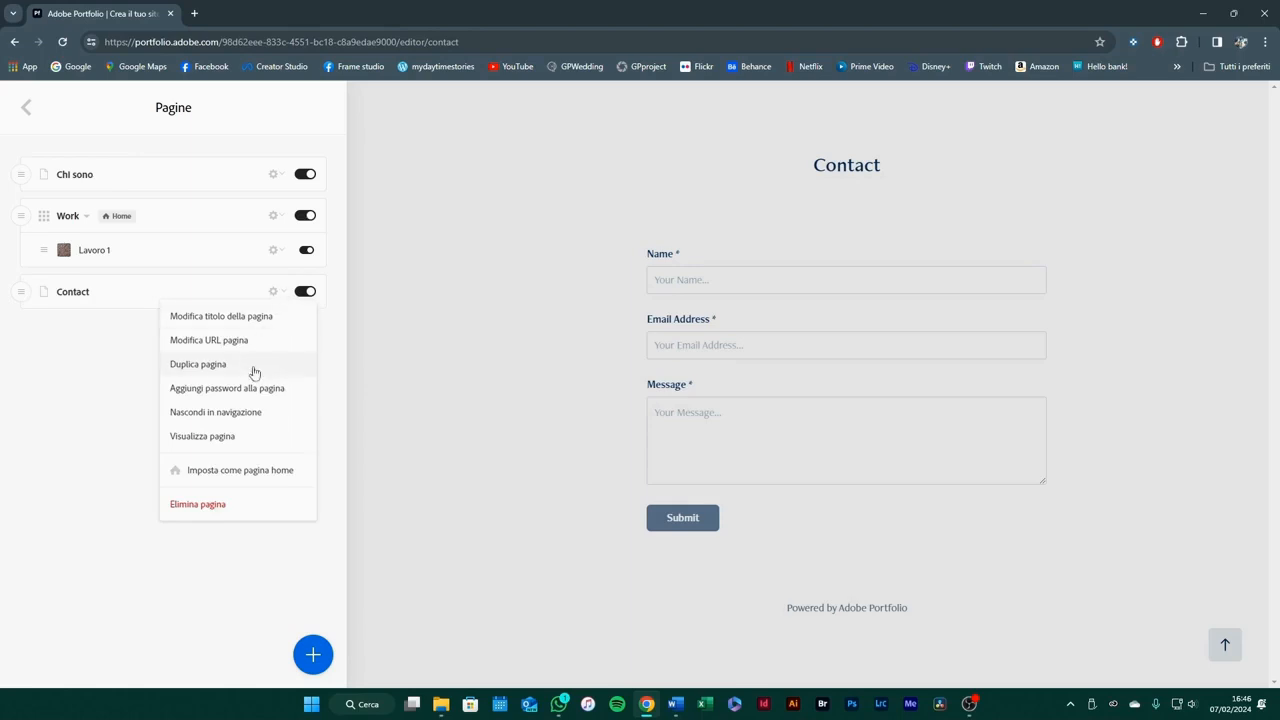
left_click(230, 507)
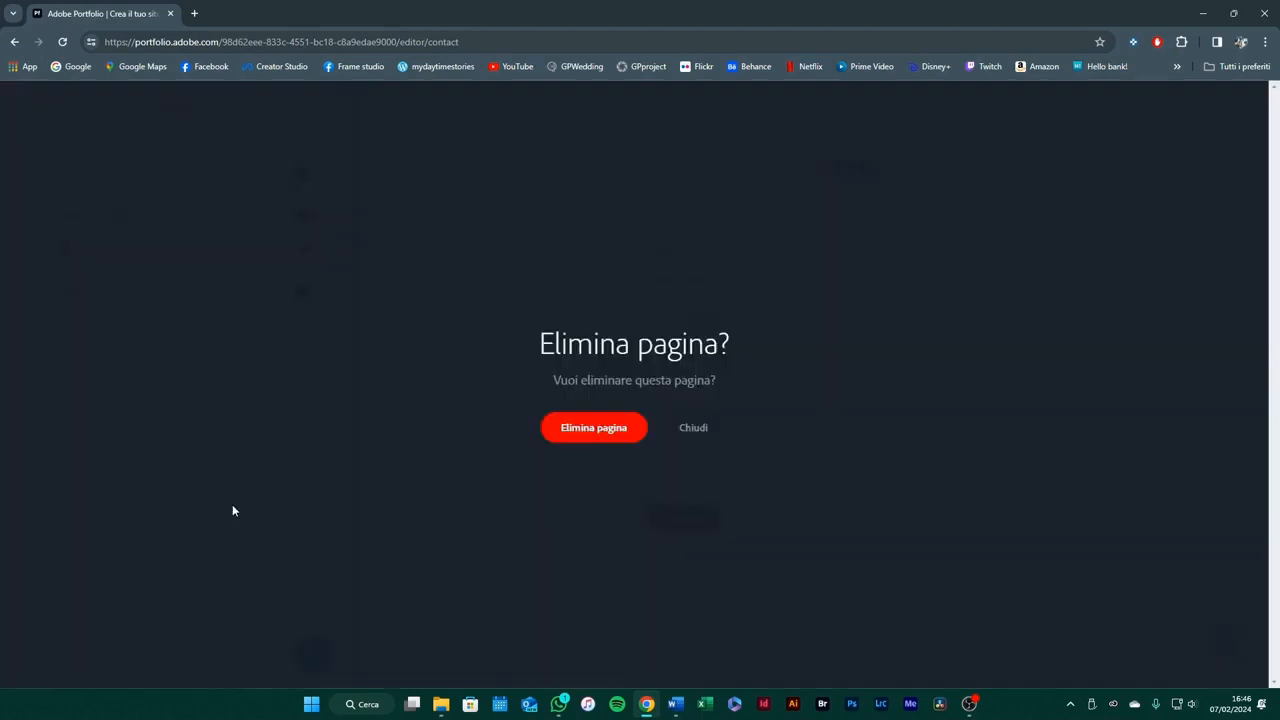
left_click(589, 431)
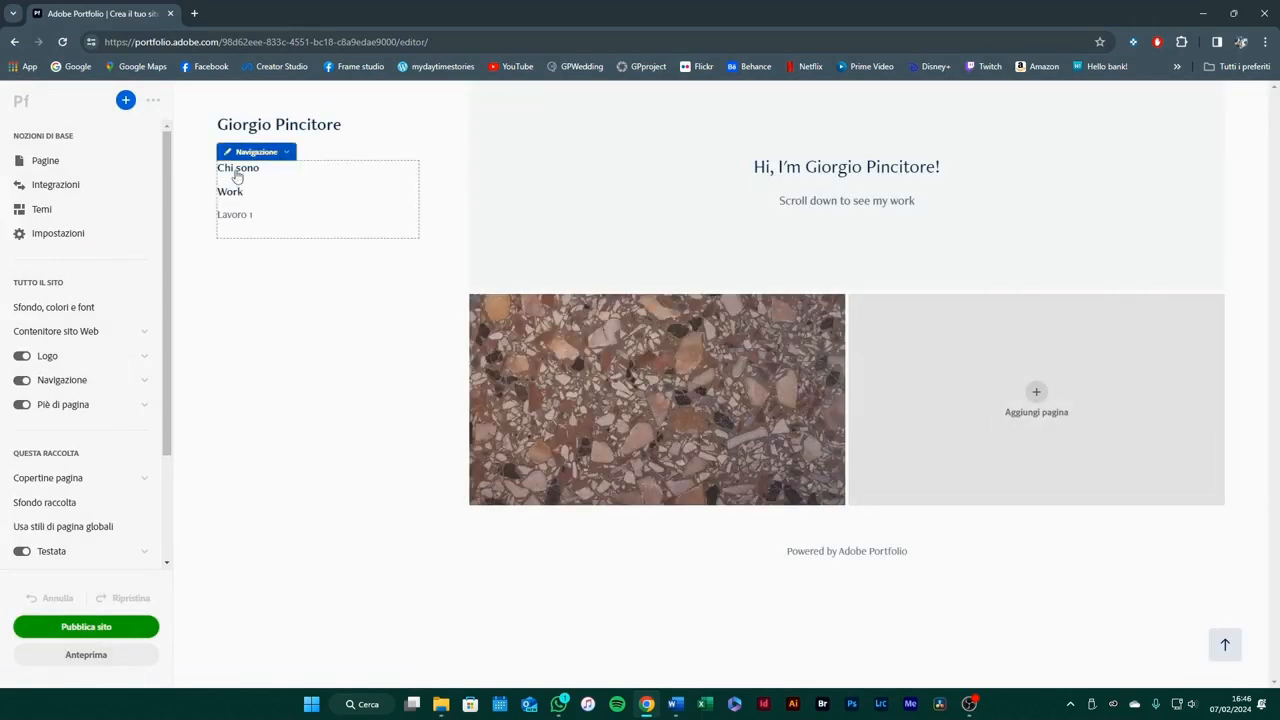
Set Chi sono as the site's home page and open that page in the editor
left_click(45, 161)
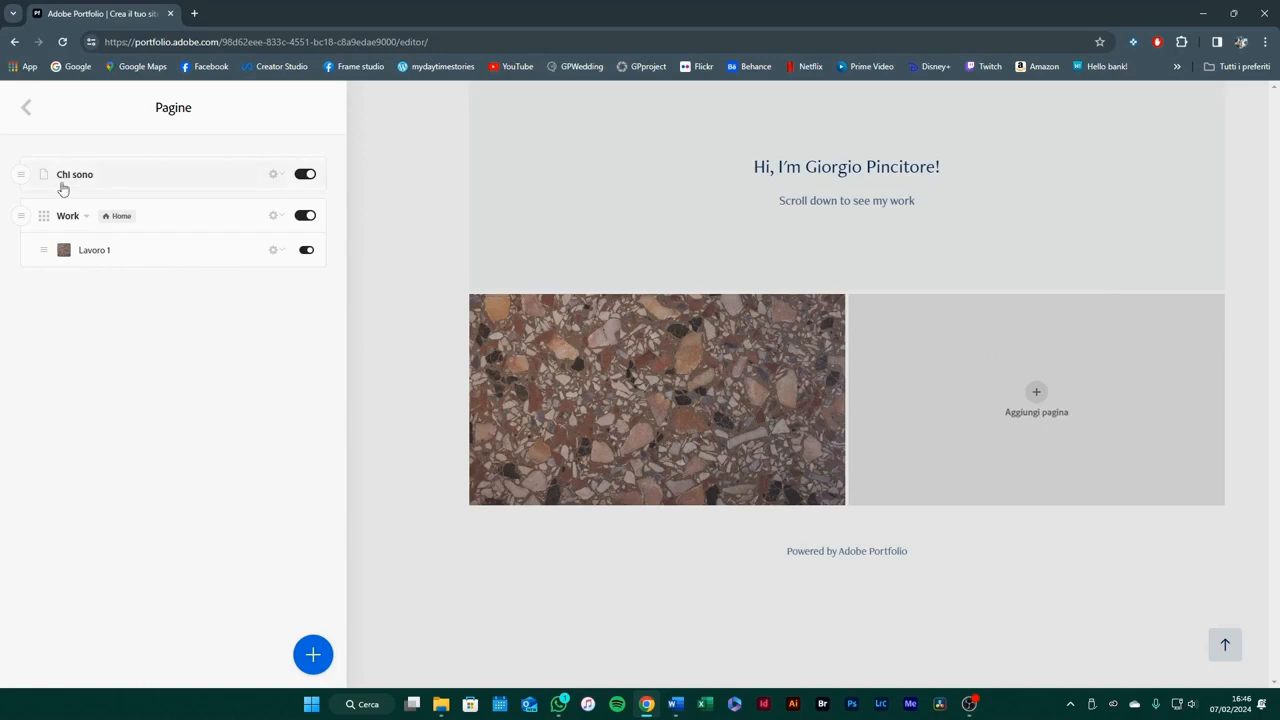
left_click(274, 176)
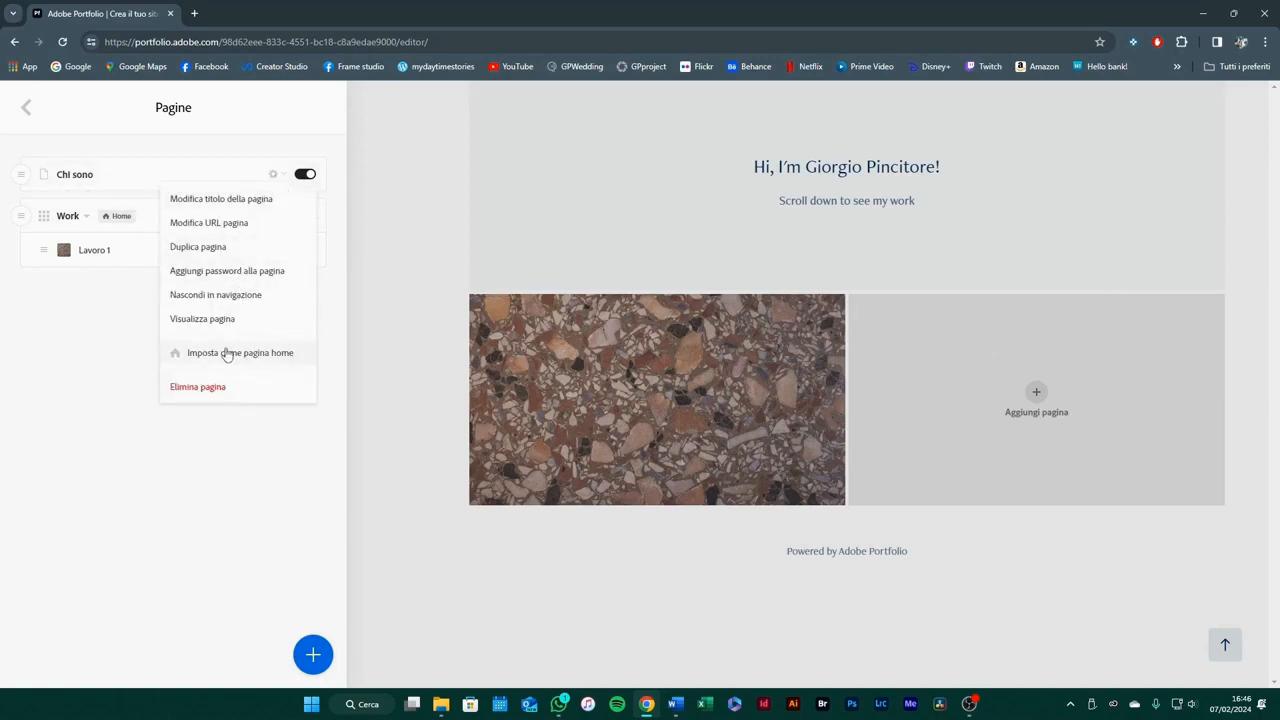
left_click(257, 357)
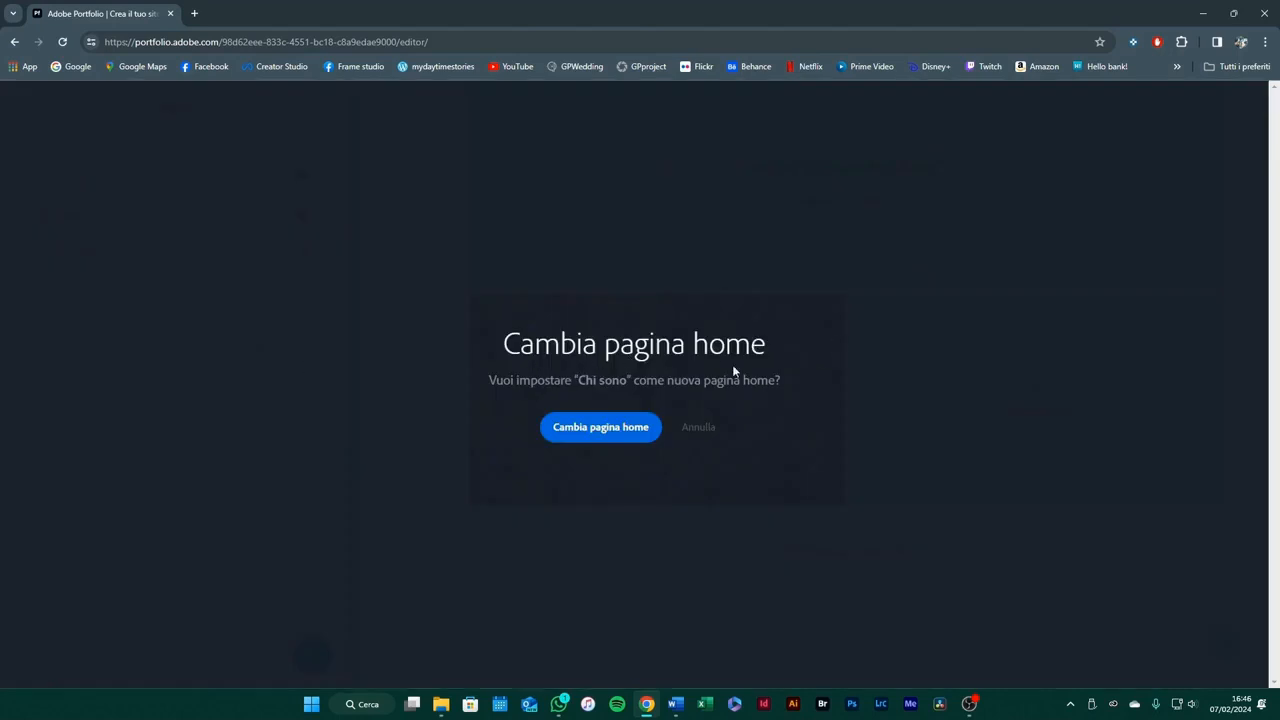
left_click(601, 430)
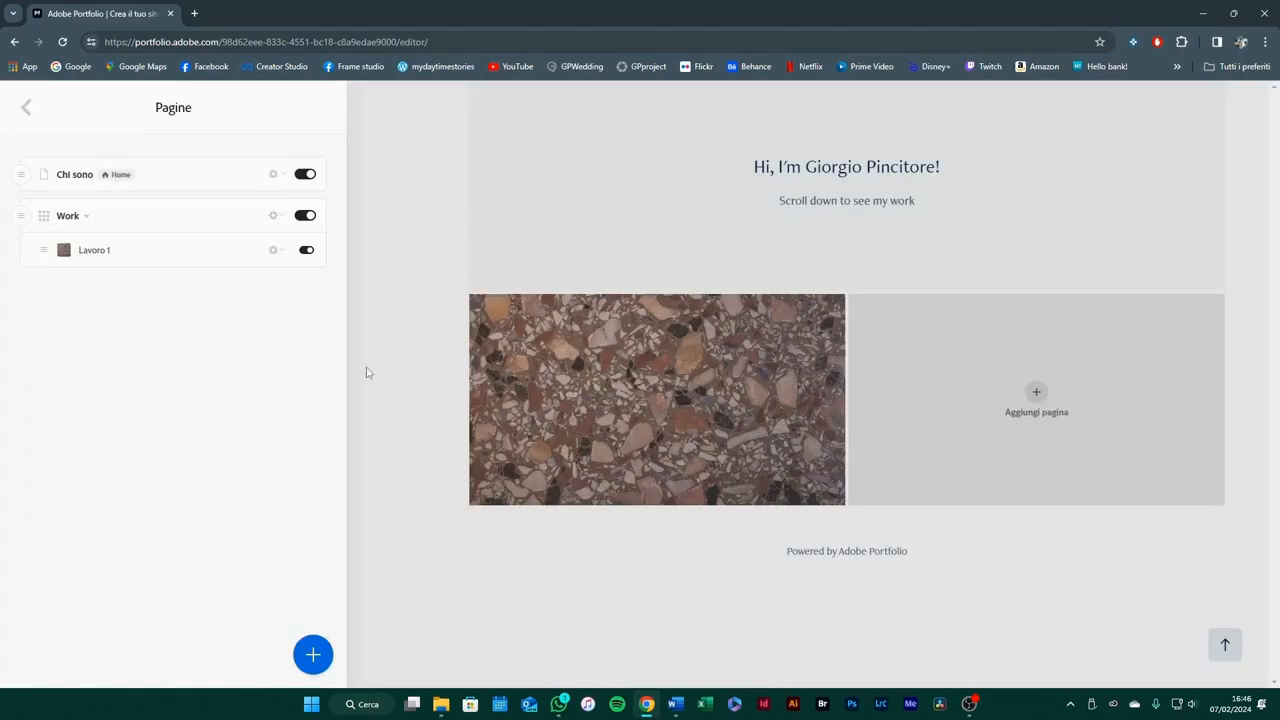
left_click(80, 180)
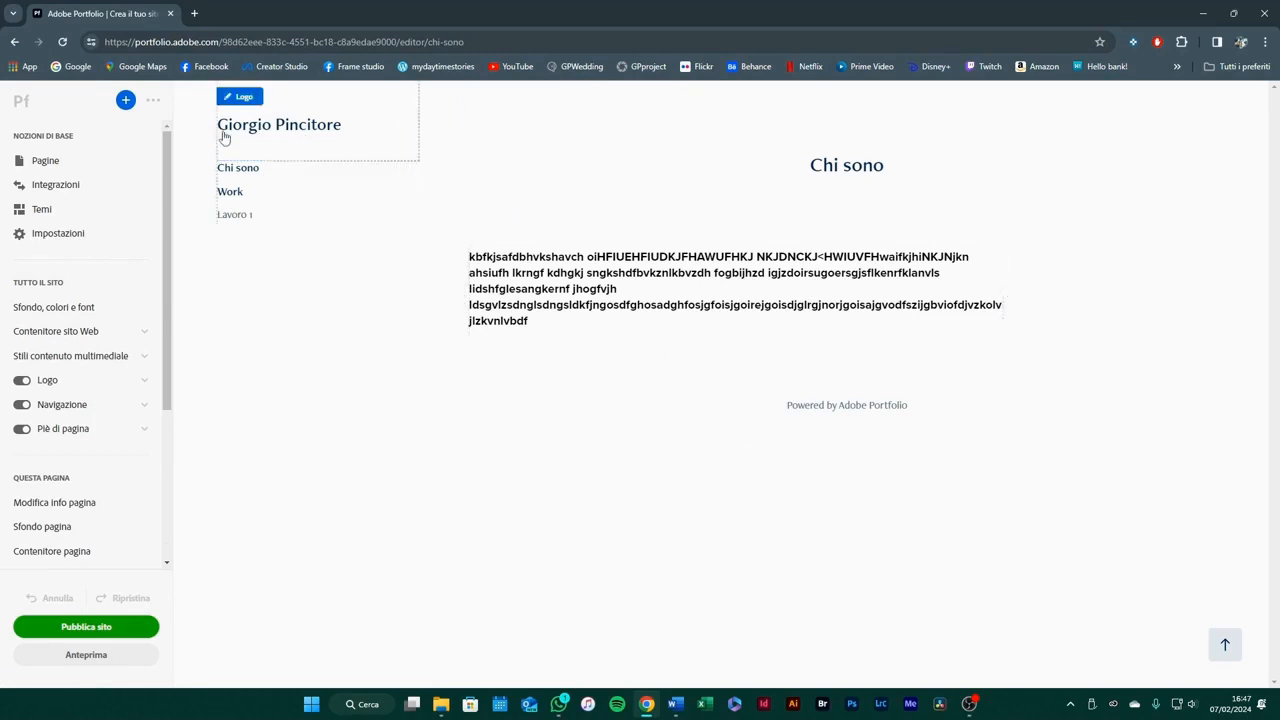
Try the dark colour scheme, apply the light Chiaro scheme to the whole site, and set the site font to Proxima Nova
left_click_drag(168, 179, 172, 236)
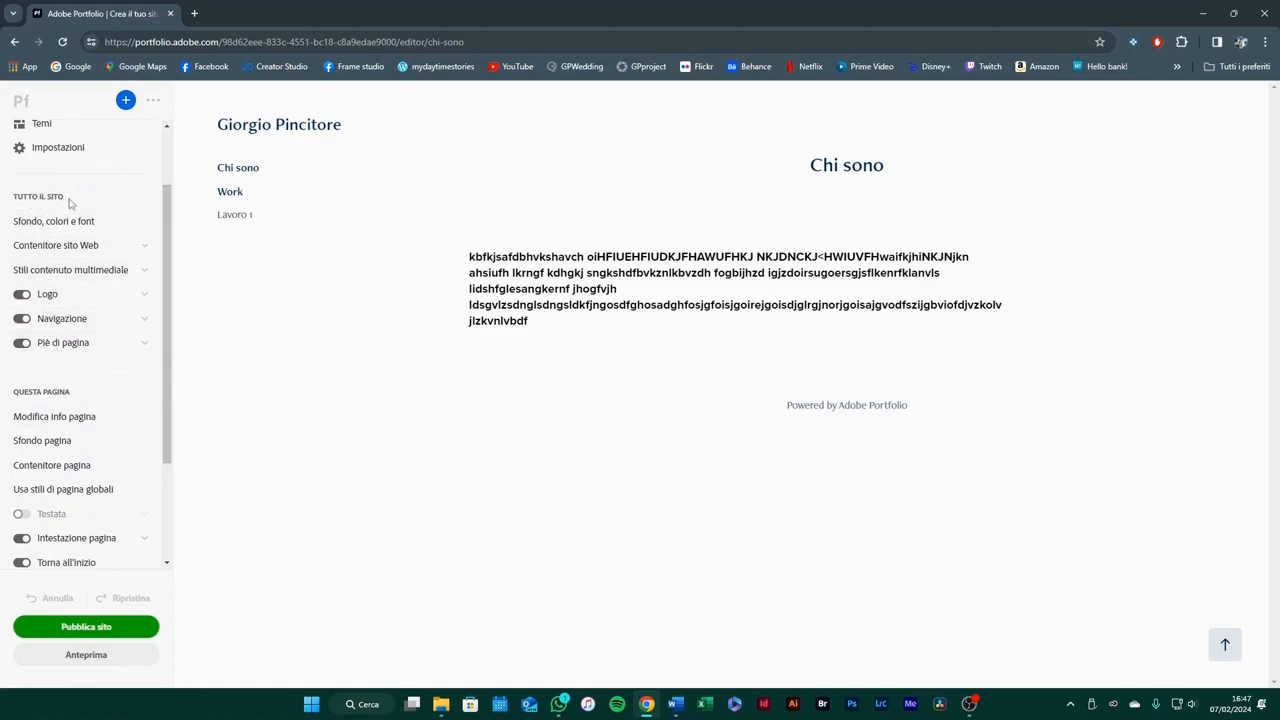
left_click(45, 224)
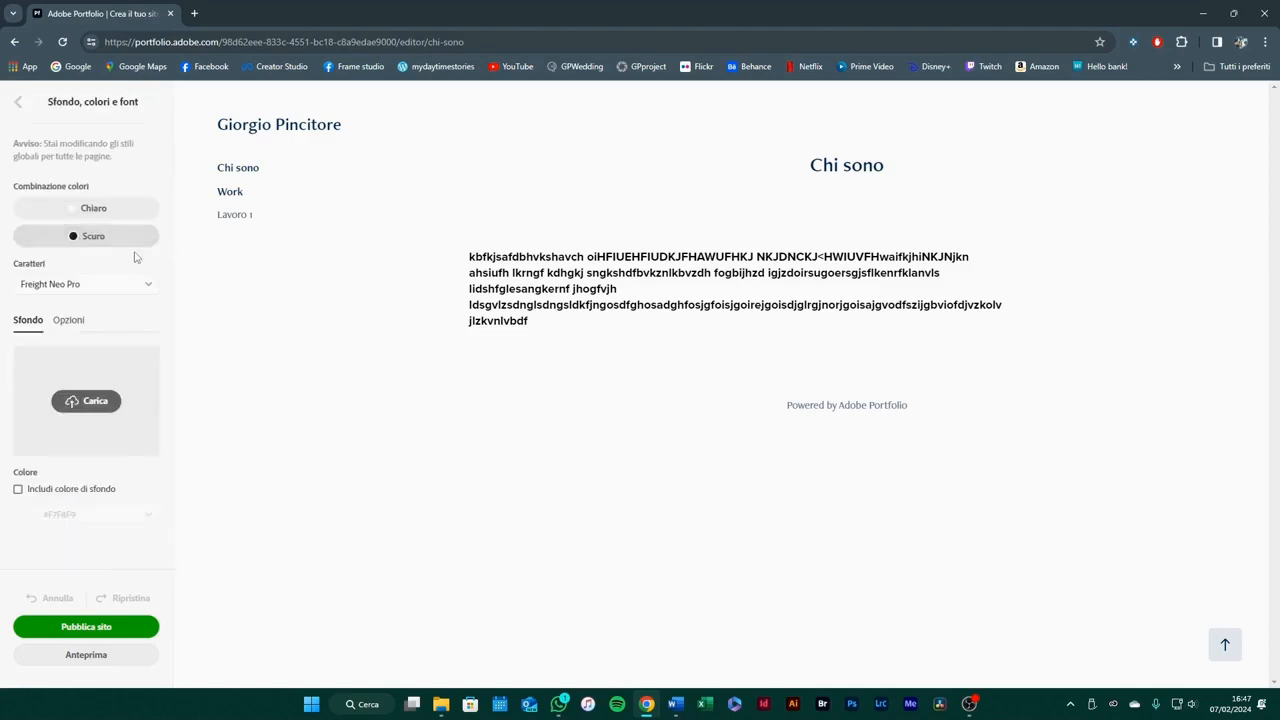
left_click(78, 238)
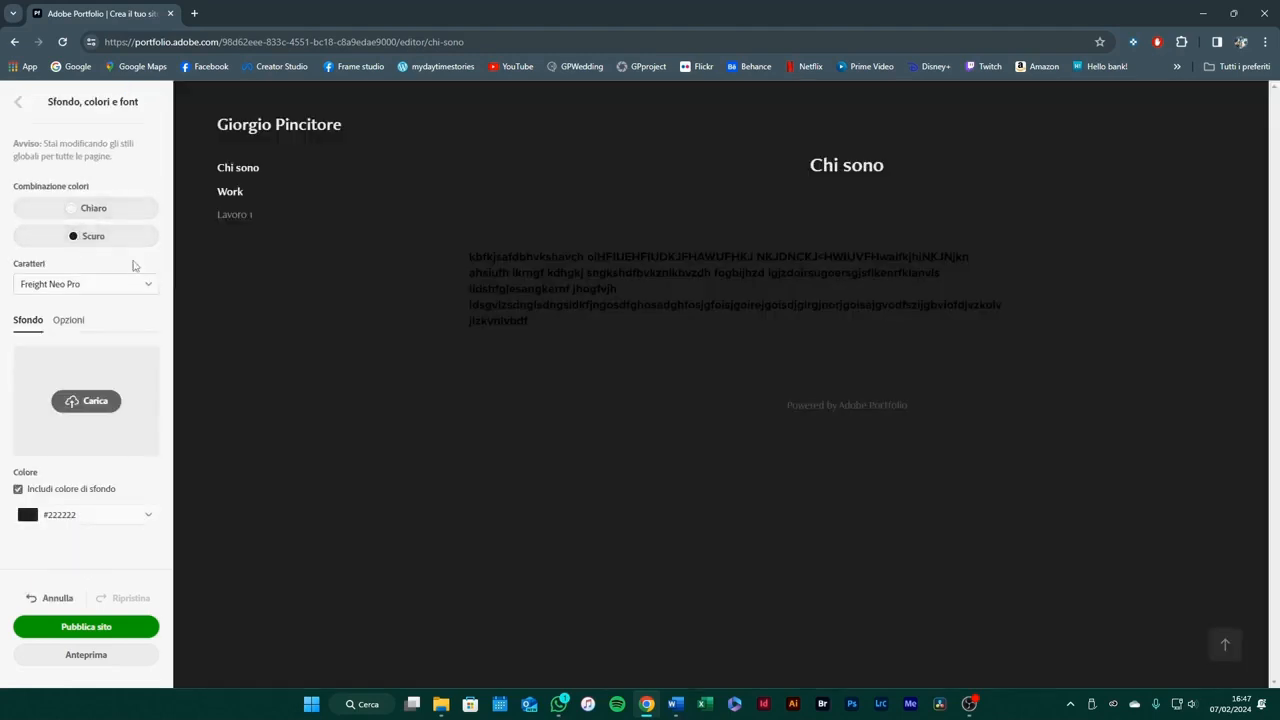
left_click(94, 212)
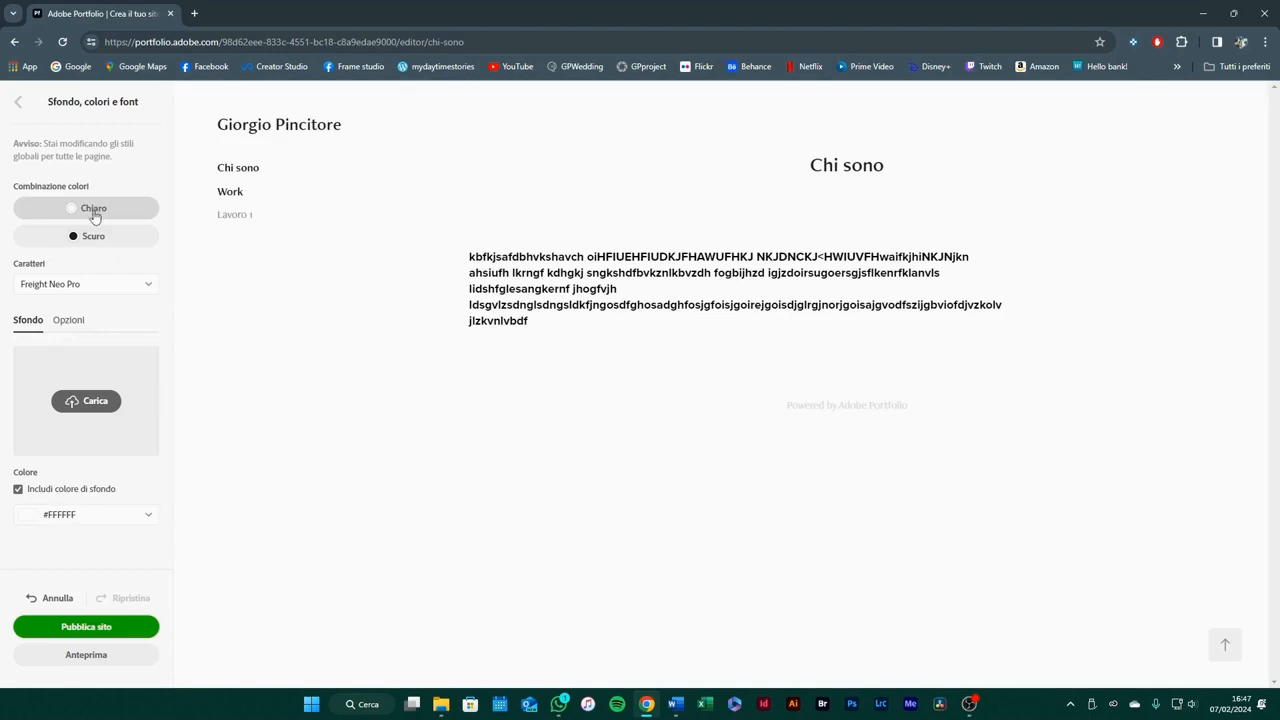
left_click(87, 285)
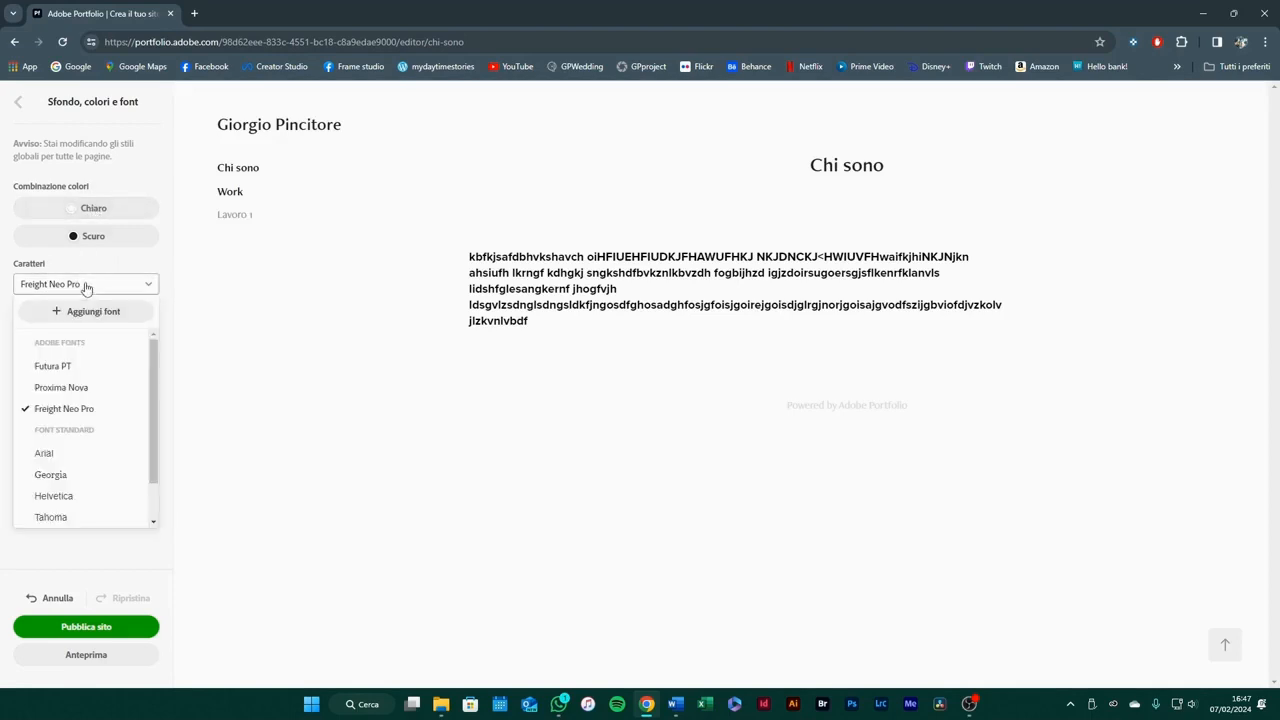
left_click(81, 392)
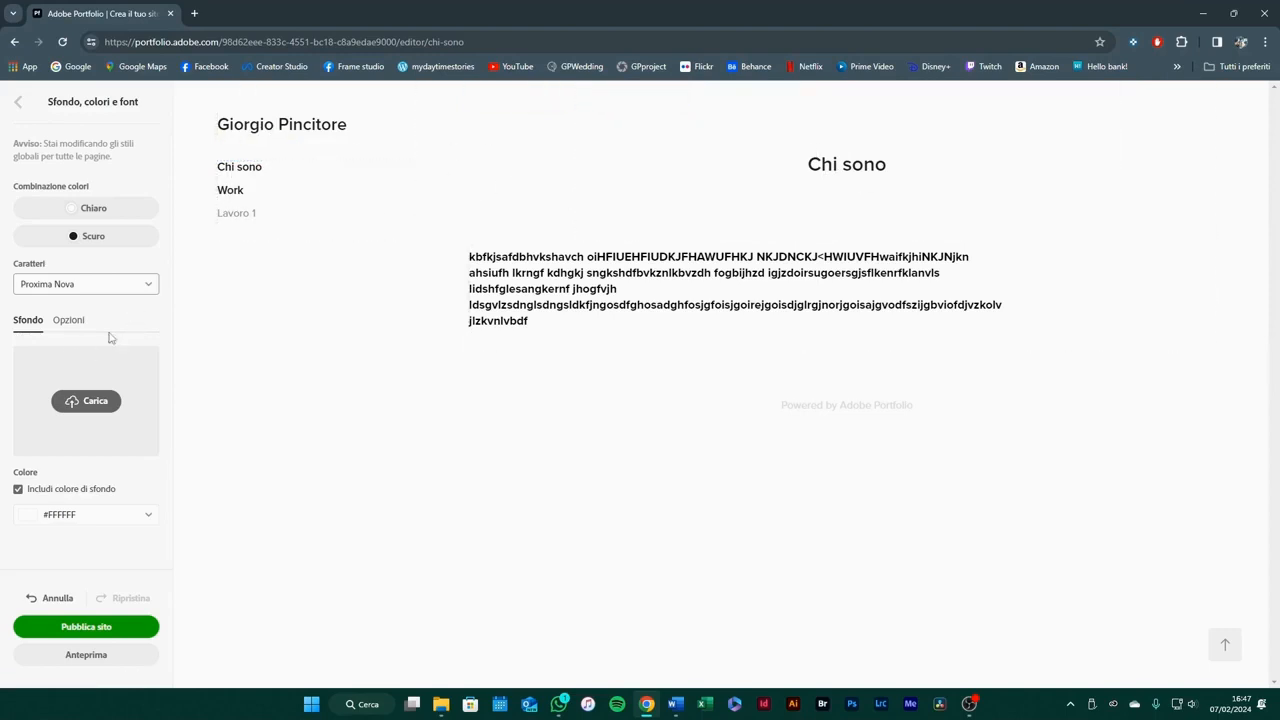
Try several site-wide background colours, including red tones, and settle on the slate blue #597188
left_click(34, 520)
left_click(121, 542)
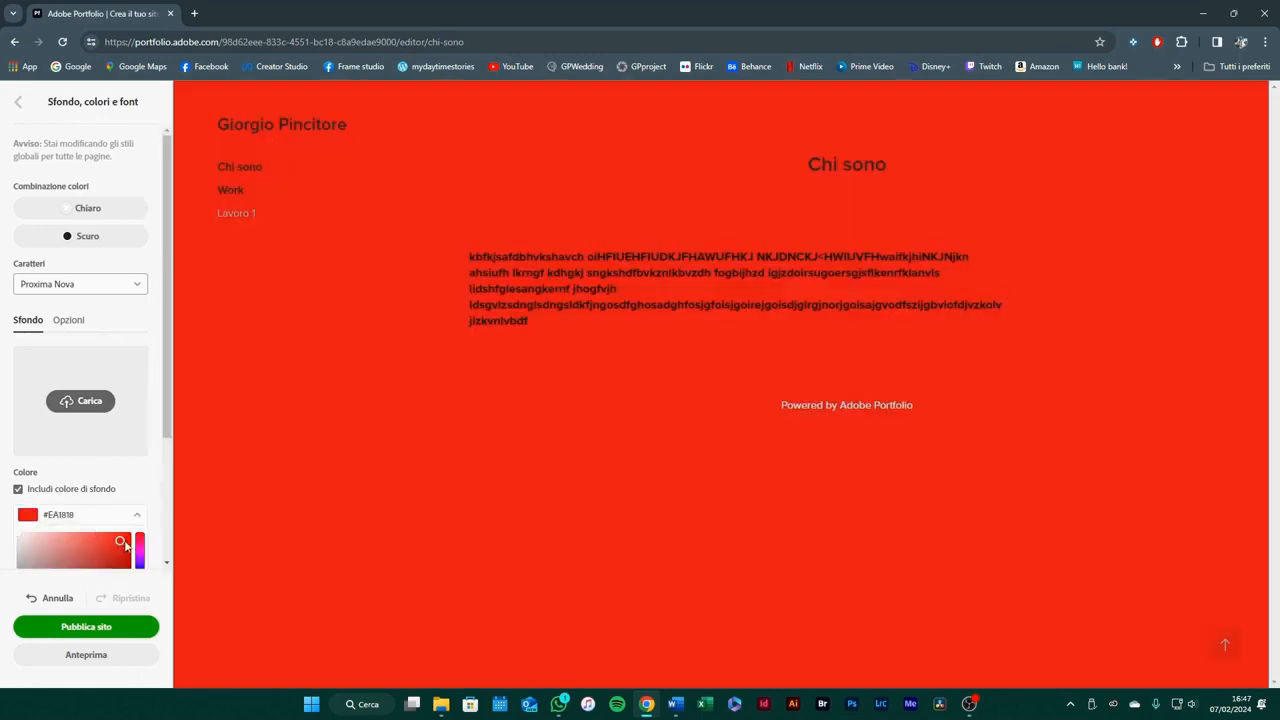
scroll(121, 542, "down", 2)
left_click(117, 458)
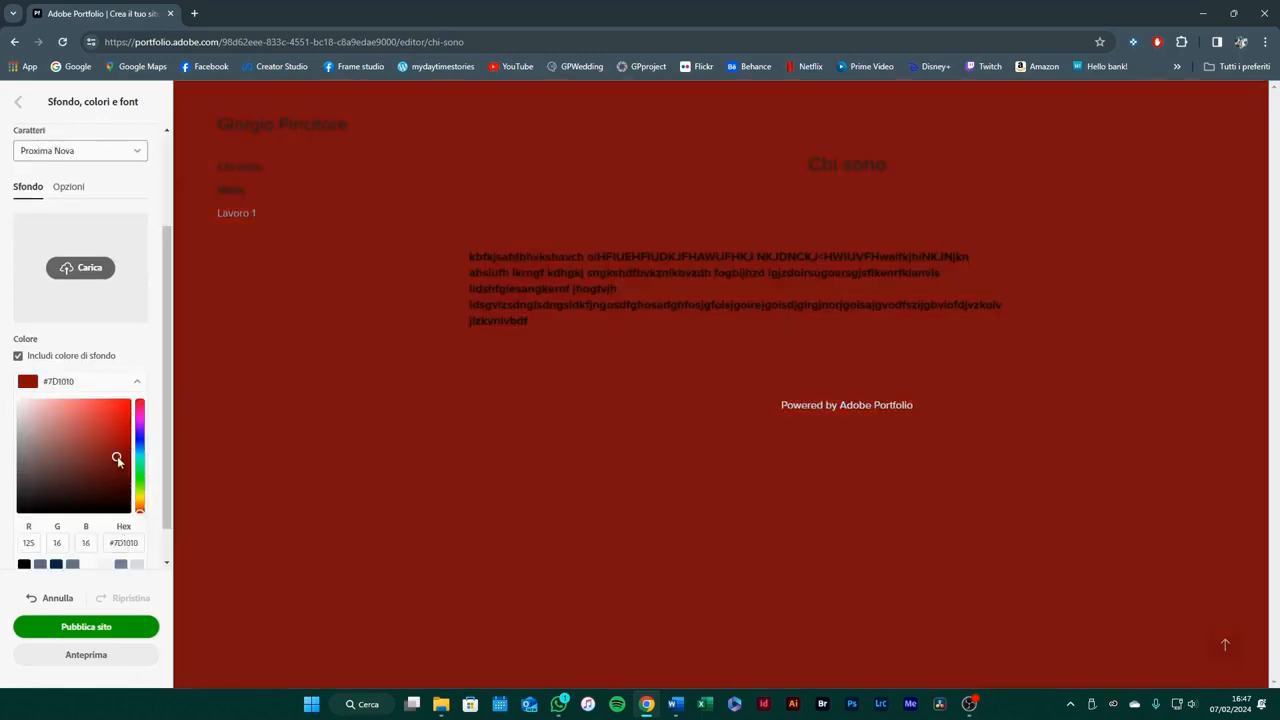
left_click(122, 509)
scroll(99, 481, "down", 1)
left_click(74, 526)
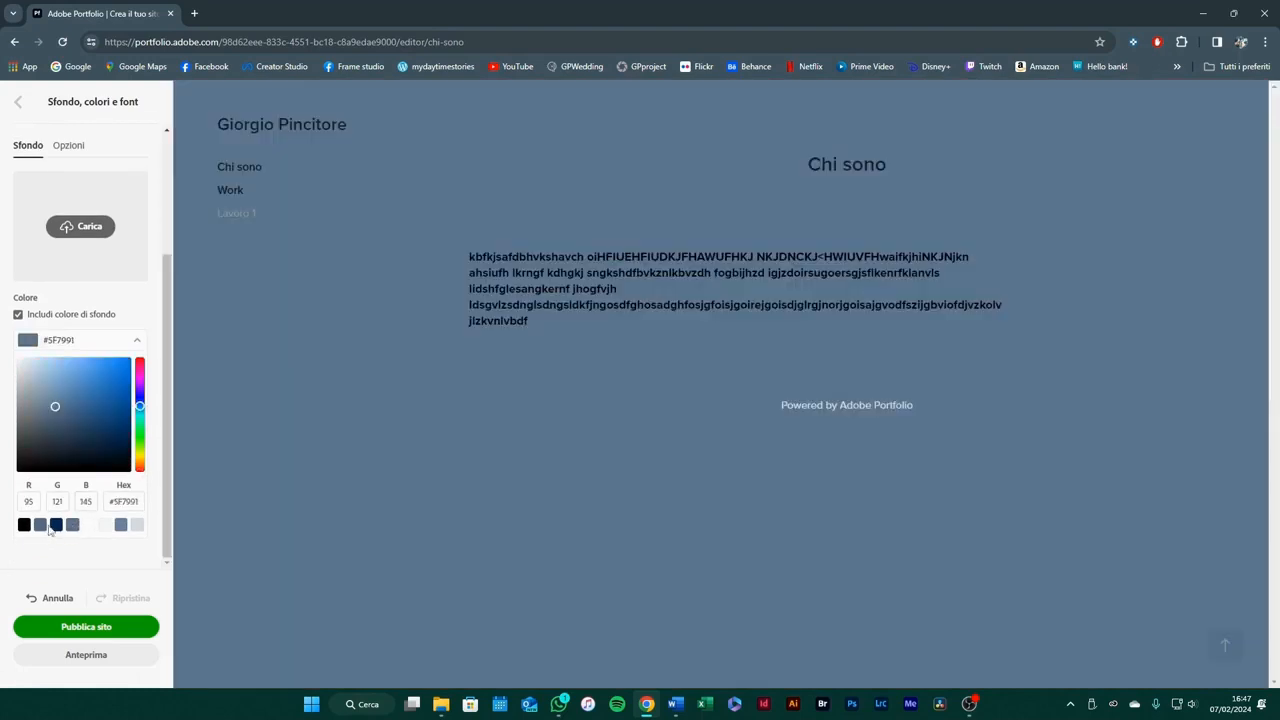
left_click(40, 526)
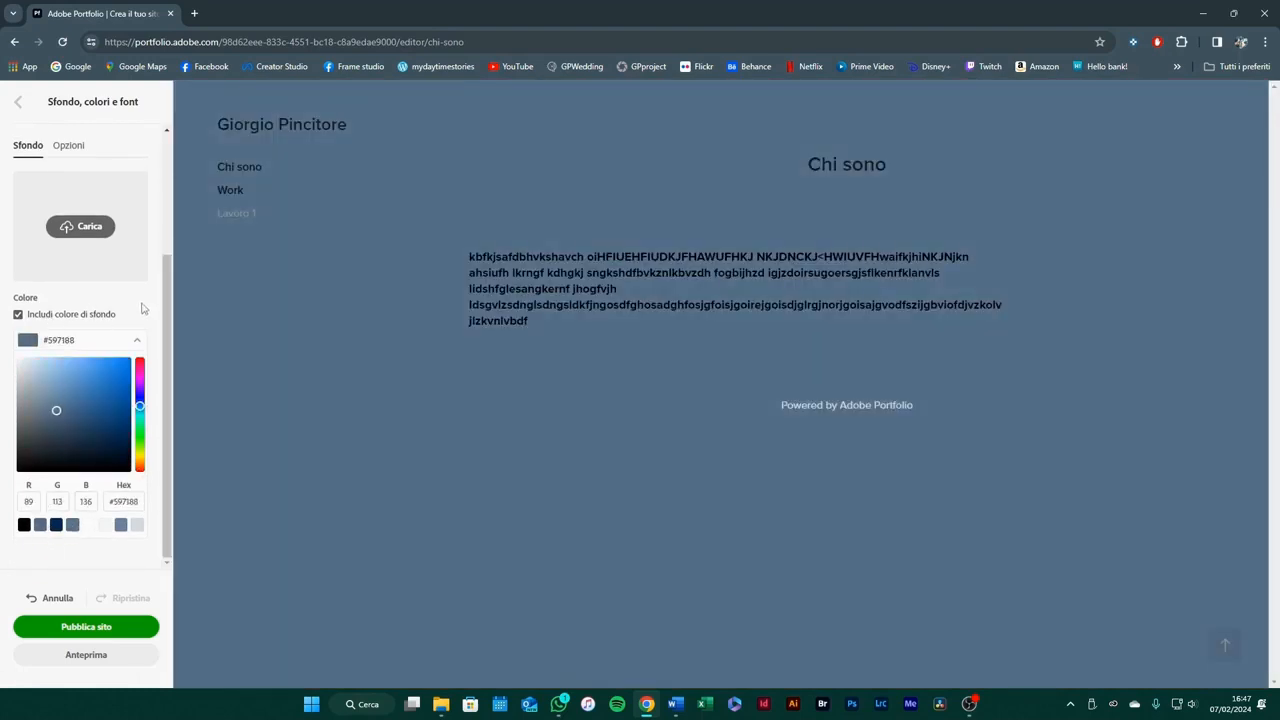
scroll(155, 360, "up", 2)
scroll(158, 395, "down", 2)
scroll(158, 395, "up", 2)
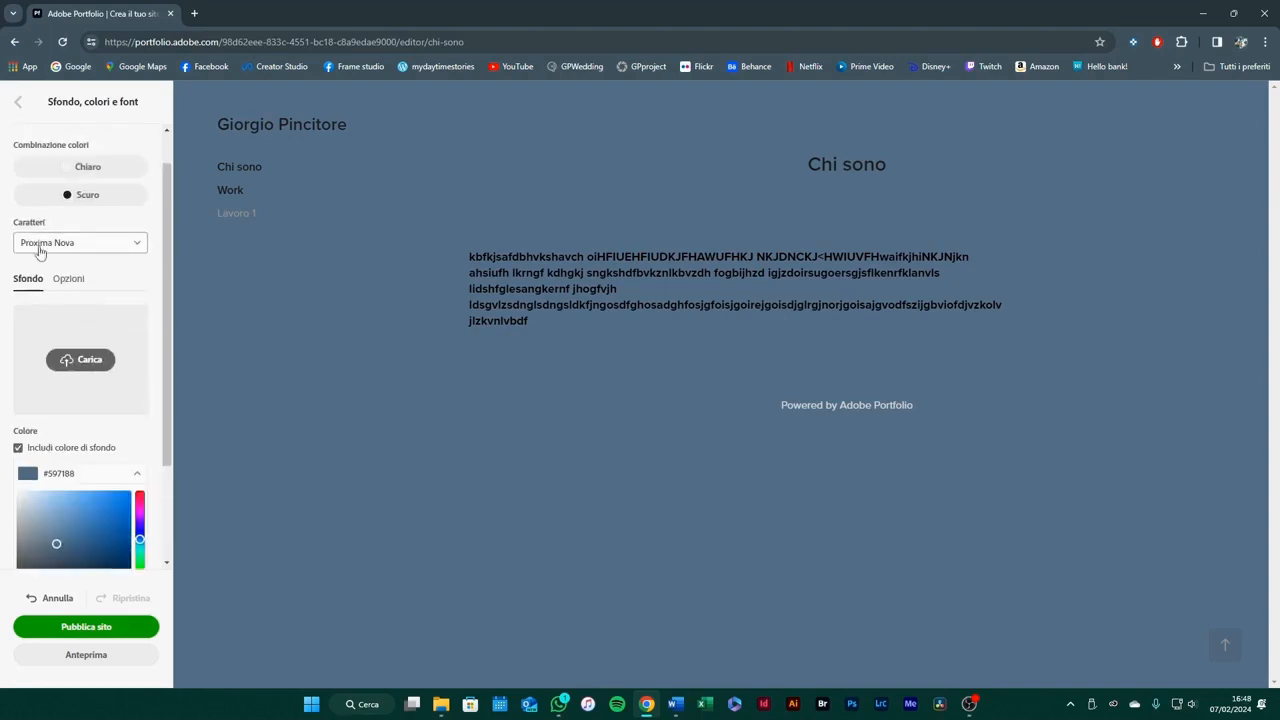
left_click(82, 345)
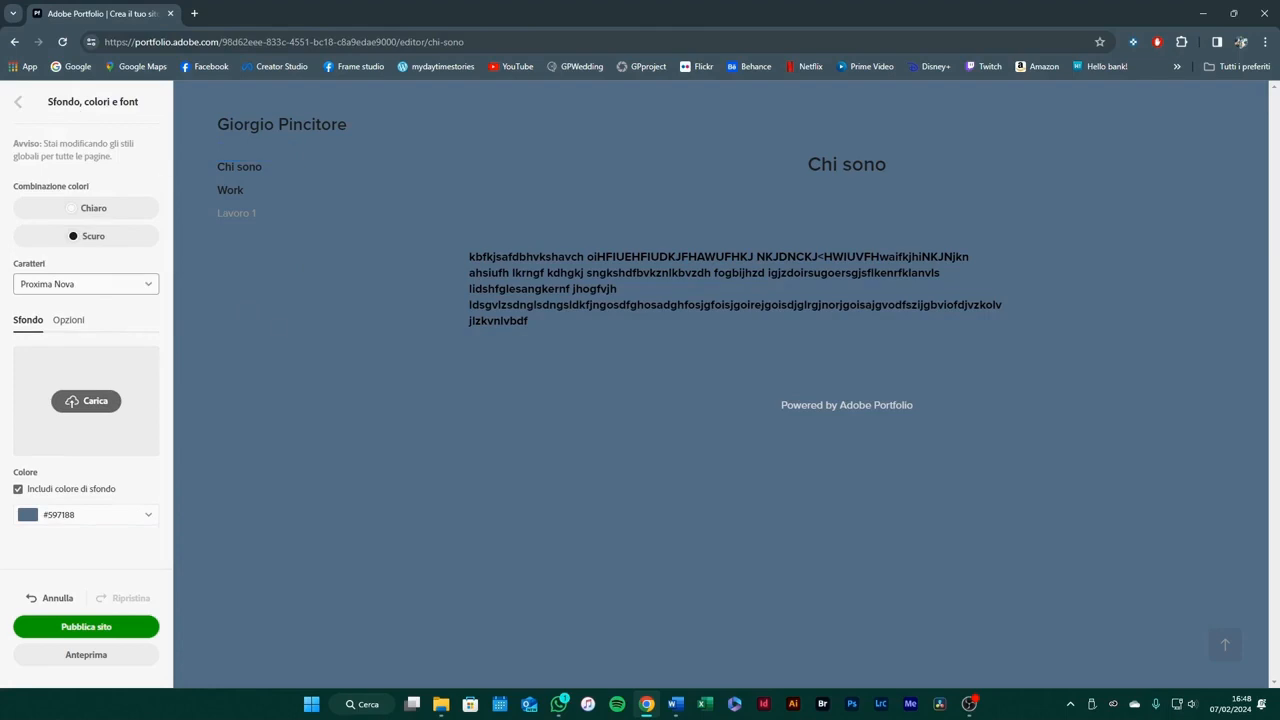
left_click(22, 105)
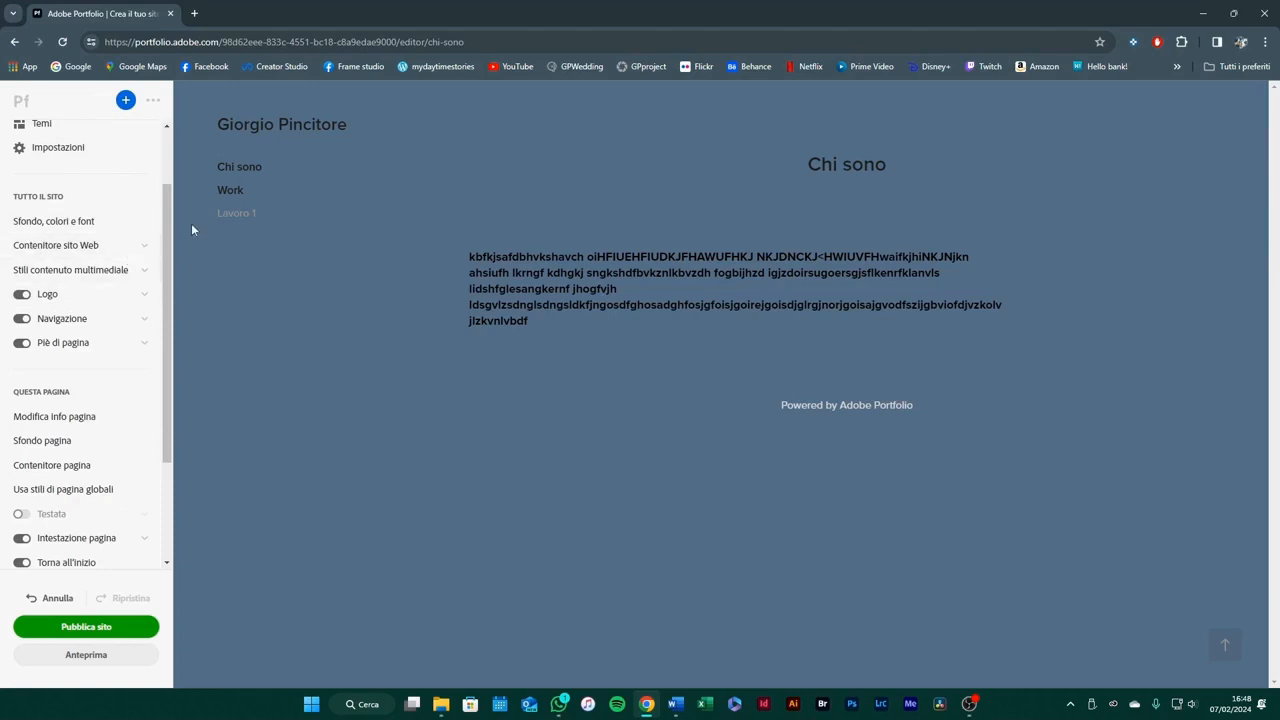
Try different content widths and left margins for the website container, and set the content width to 92%
left_click(90, 245)
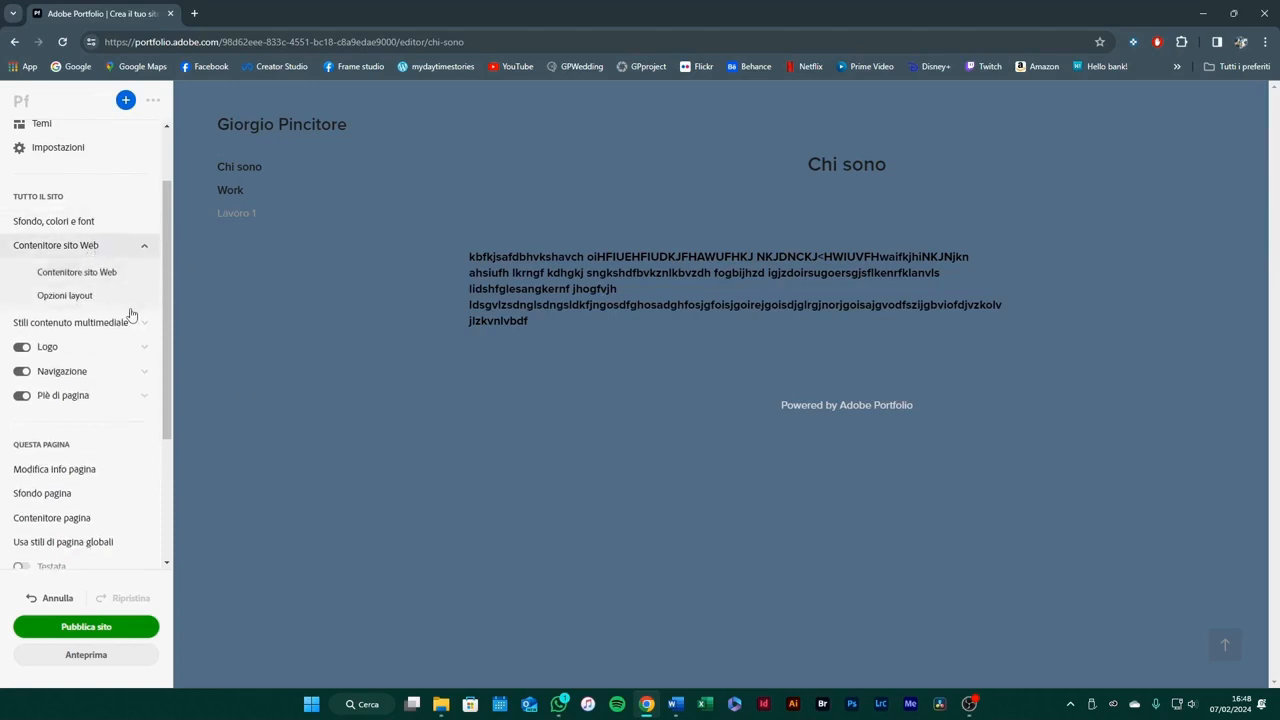
left_click(100, 276)
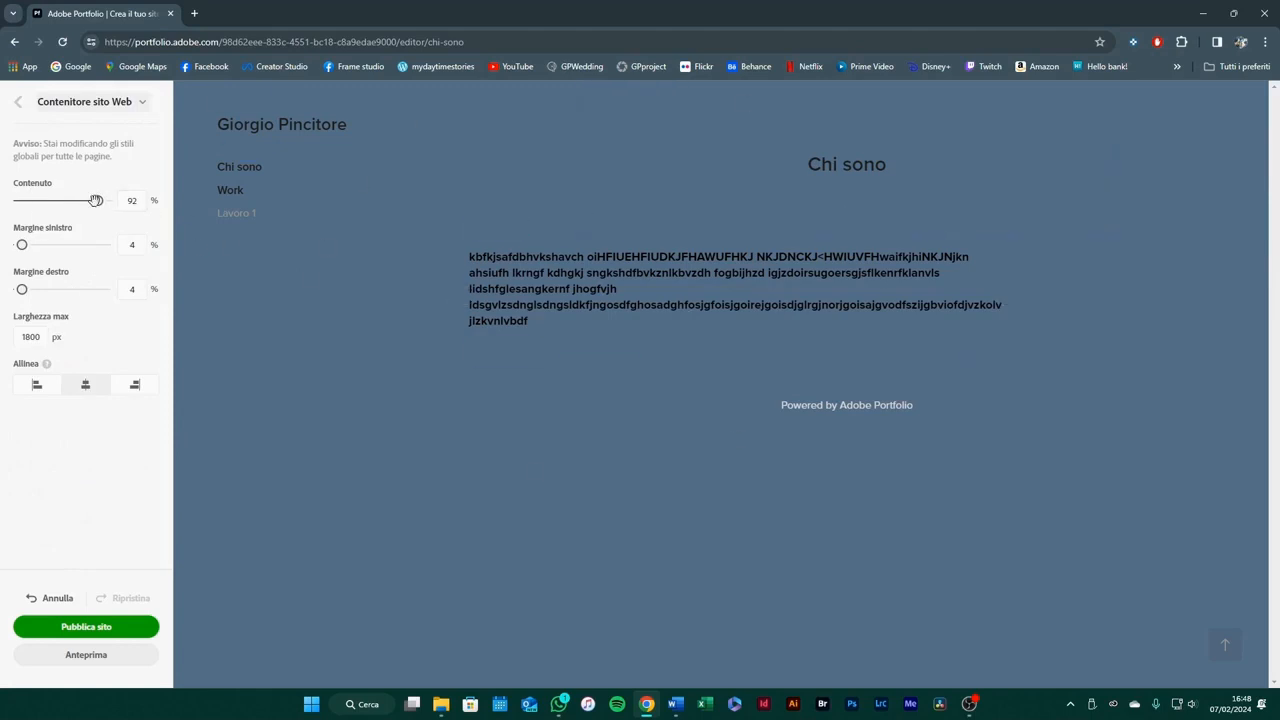
left_click_drag(99, 200, 54, 200)
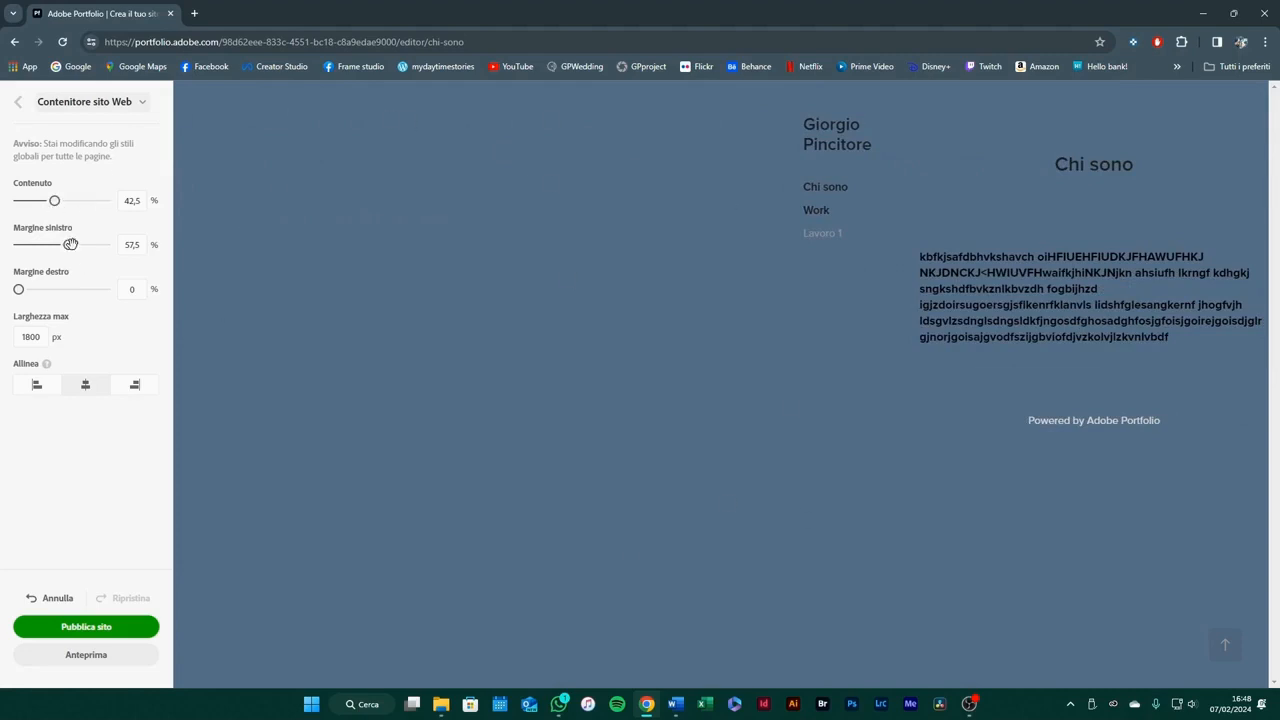
left_click_drag(70, 245, 26, 245)
left_click_drag(54, 201, 99, 201)
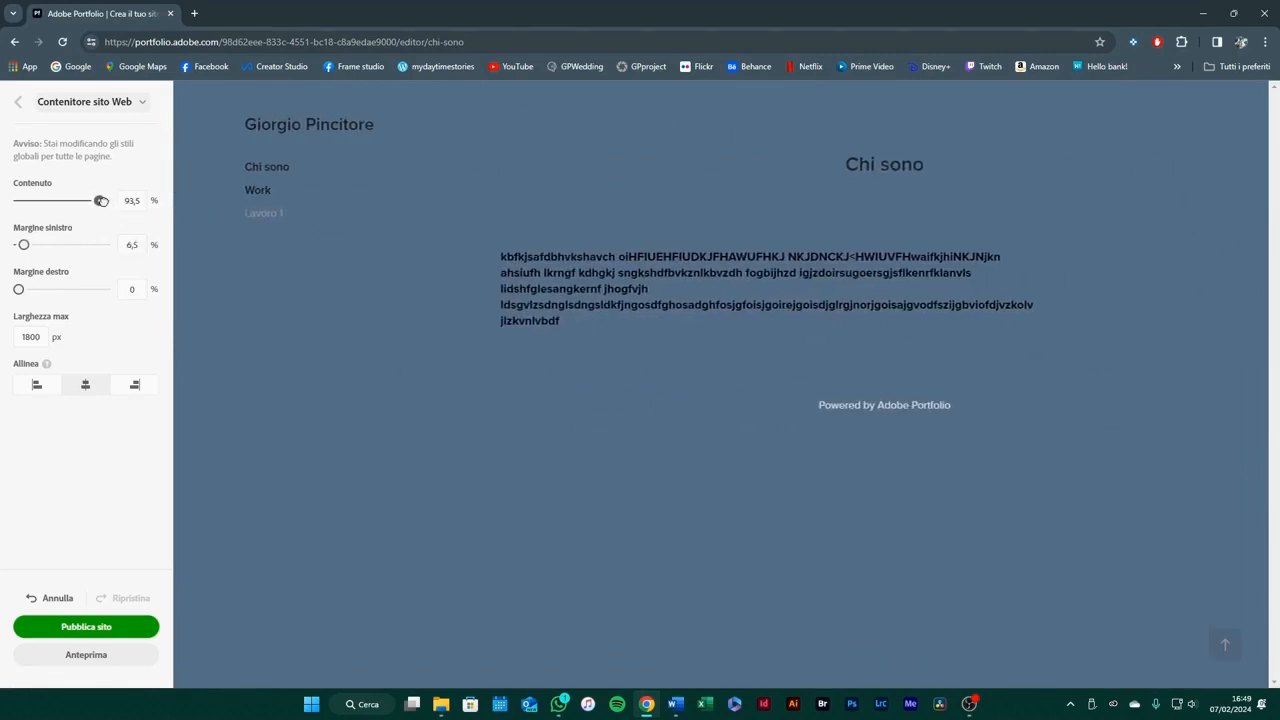
double_click(130, 201)
type("92")
left_click(140, 224)
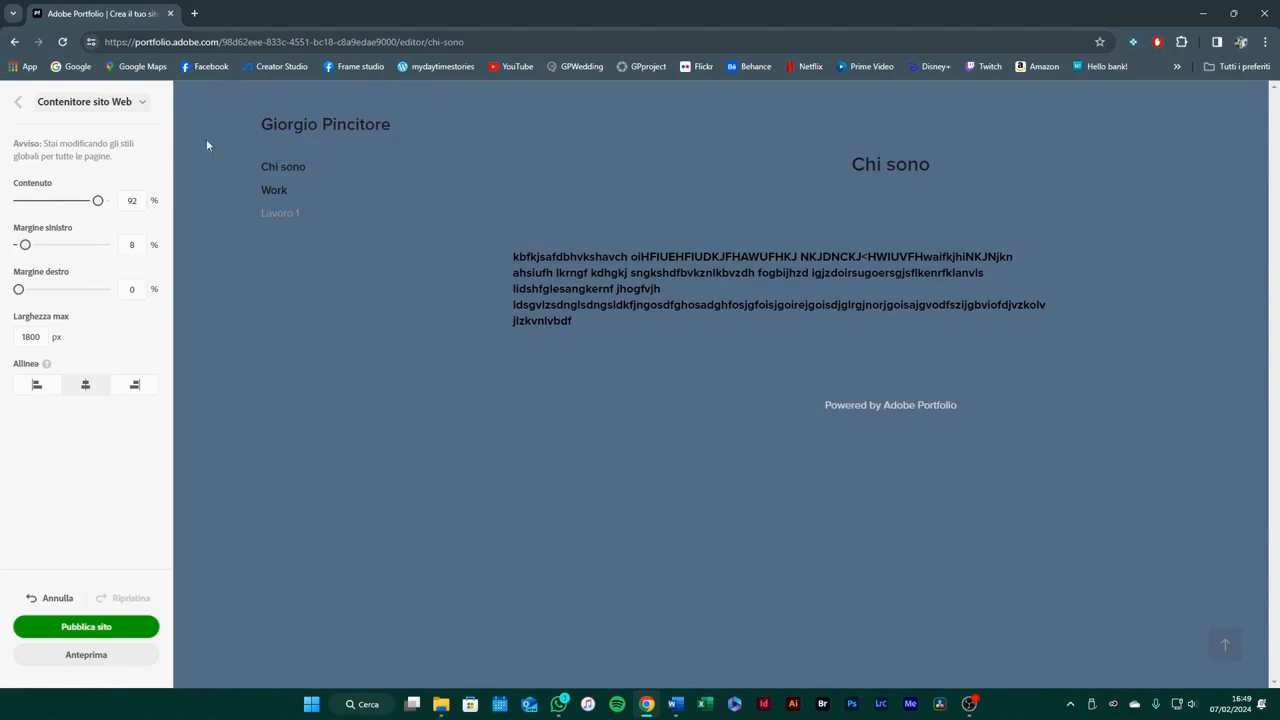
Try the website container at 100% content width and set it back to 92%
left_click_drag(98, 200, 184, 196)
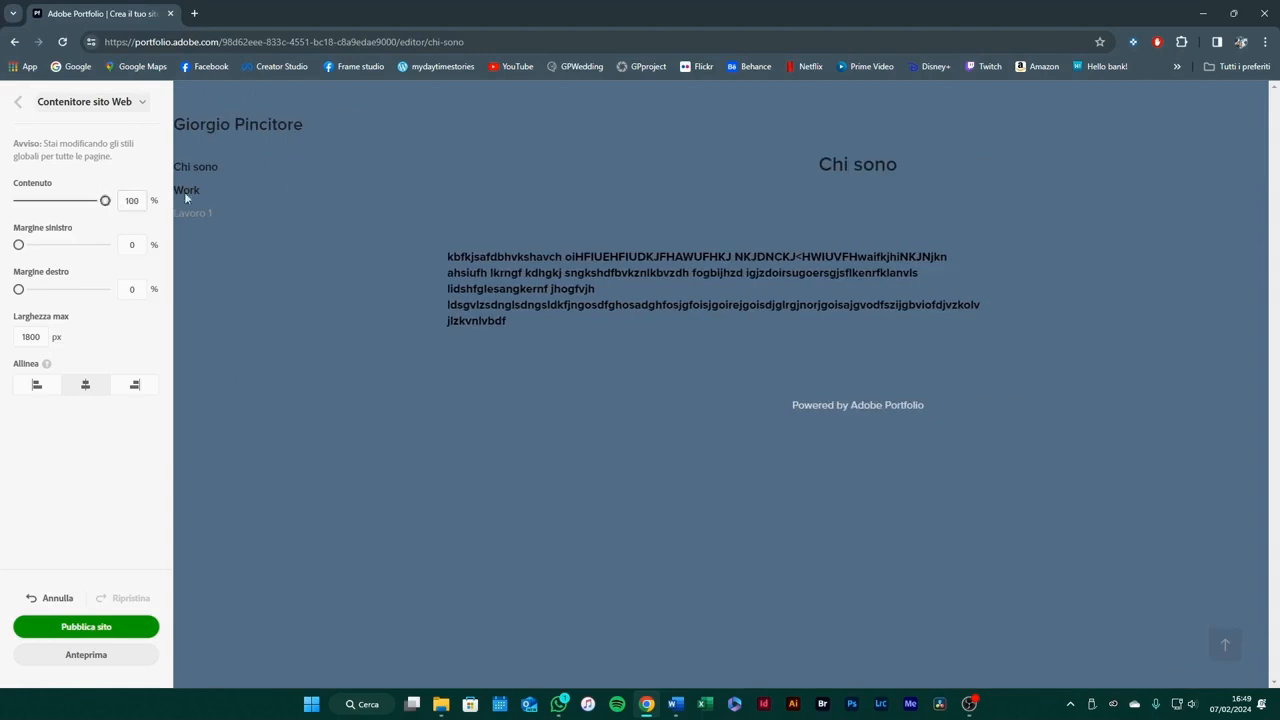
double_click(122, 199)
type("92")
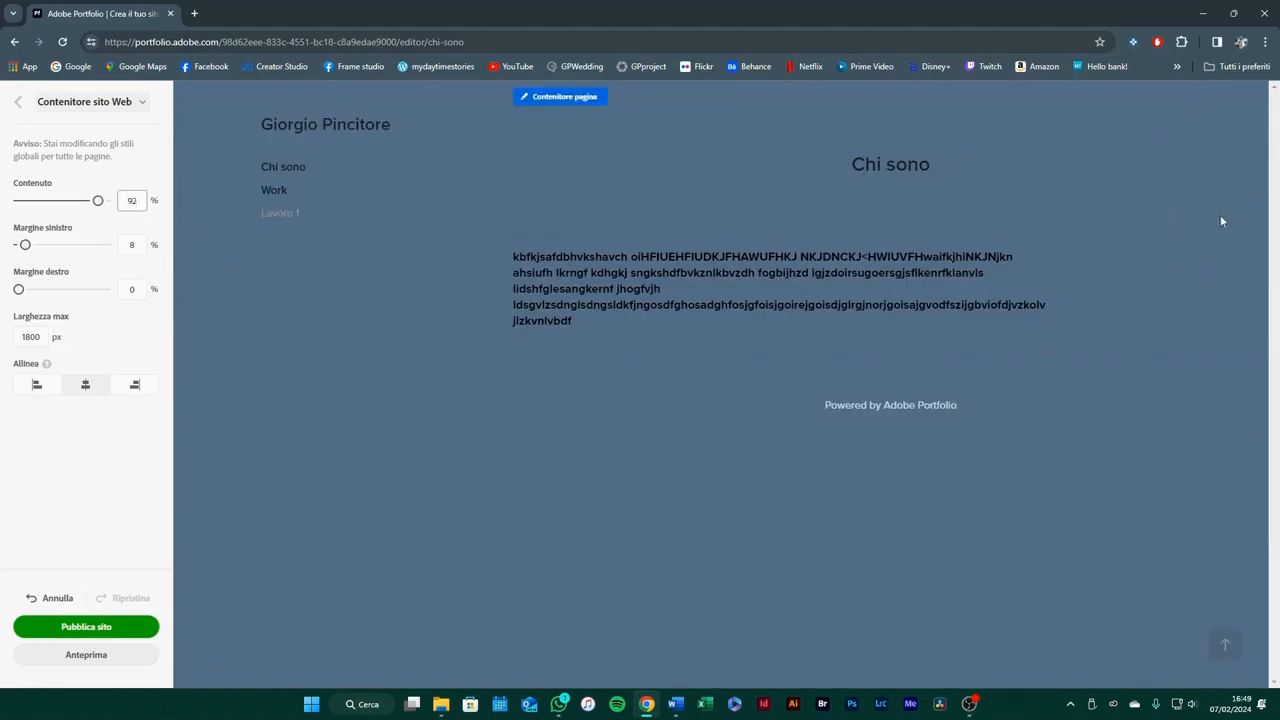
Try the site navigation on the right, return it to the left, and set its column to 16% with a 3.5% distance
left_click(18, 102)
left_click(60, 297)
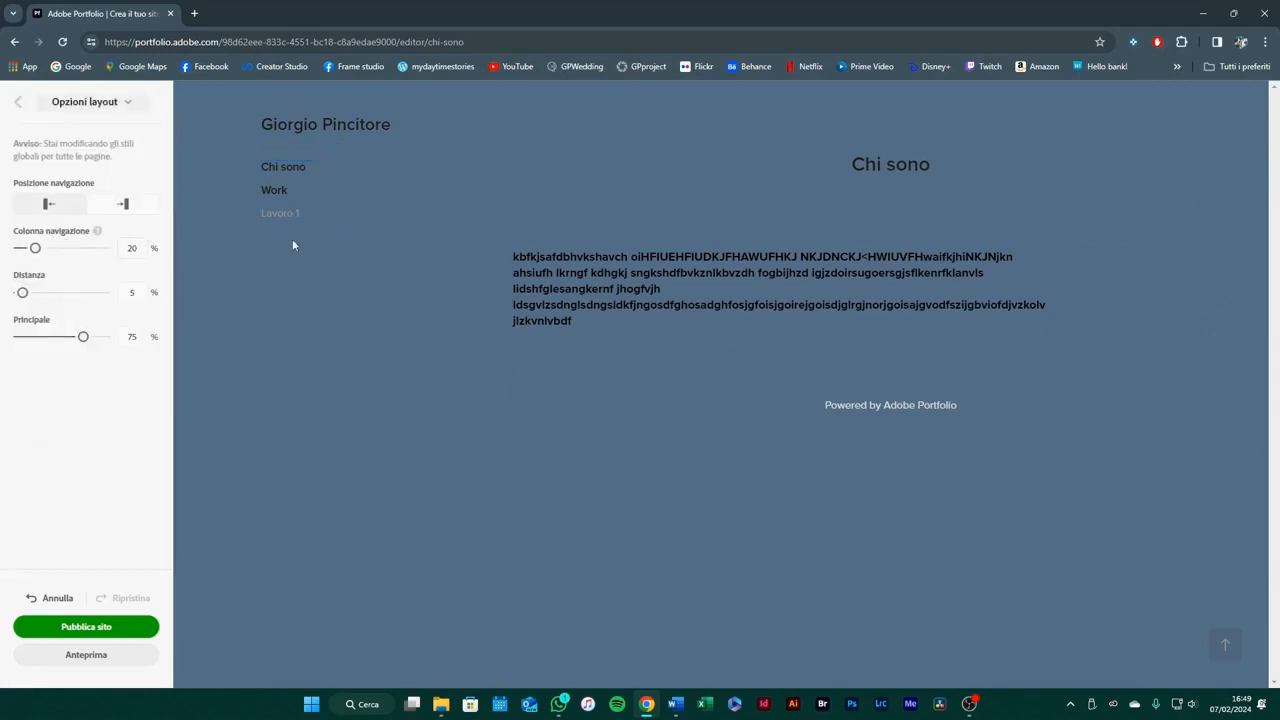
left_click(124, 206)
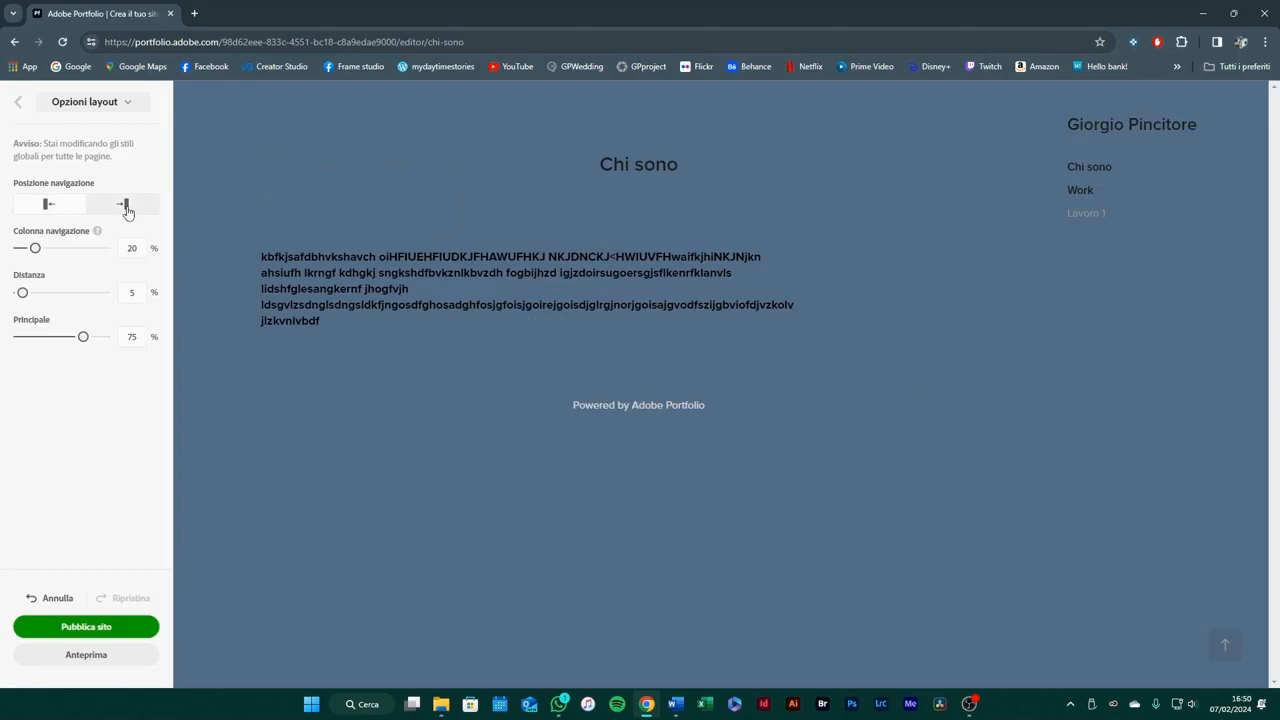
left_click(62, 205)
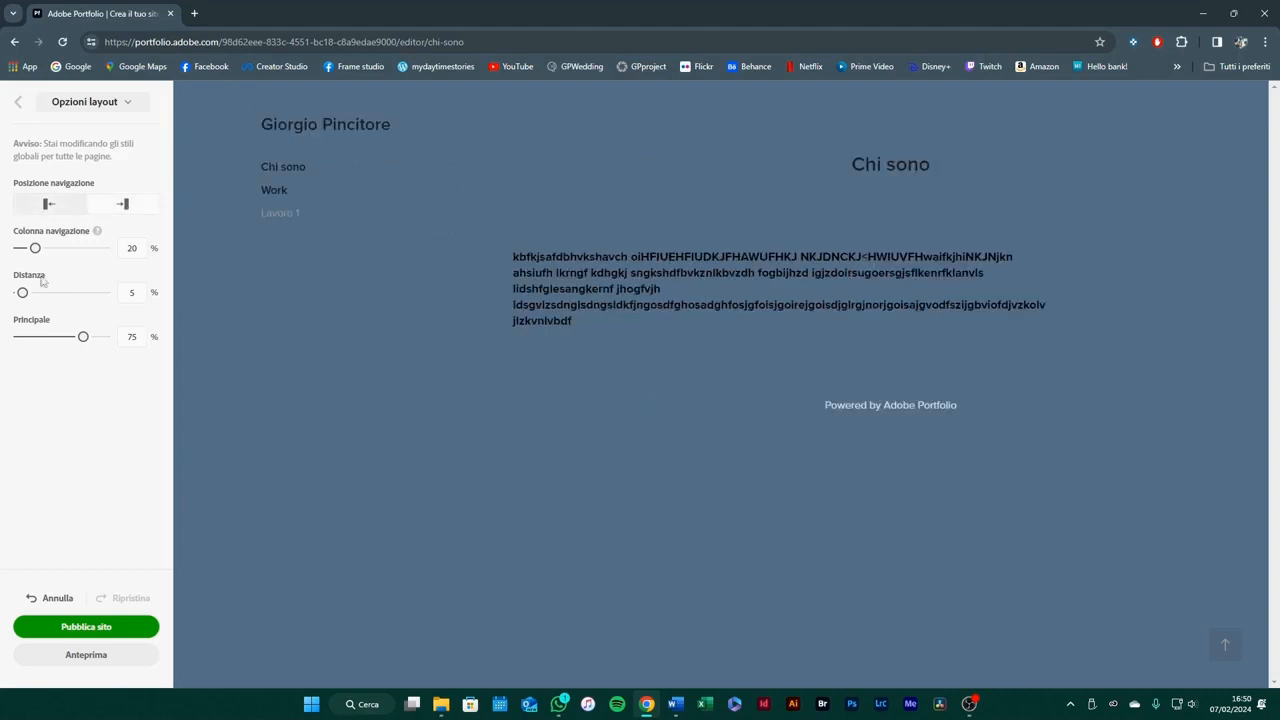
mouse_move(35, 249)
left_mouse_down()
mouse_move(71, 249)
mouse_move(31, 248)
left_mouse_up()
left_click_drag(22, 292, 69, 293)
left_click_drag(28, 292, 19, 292)
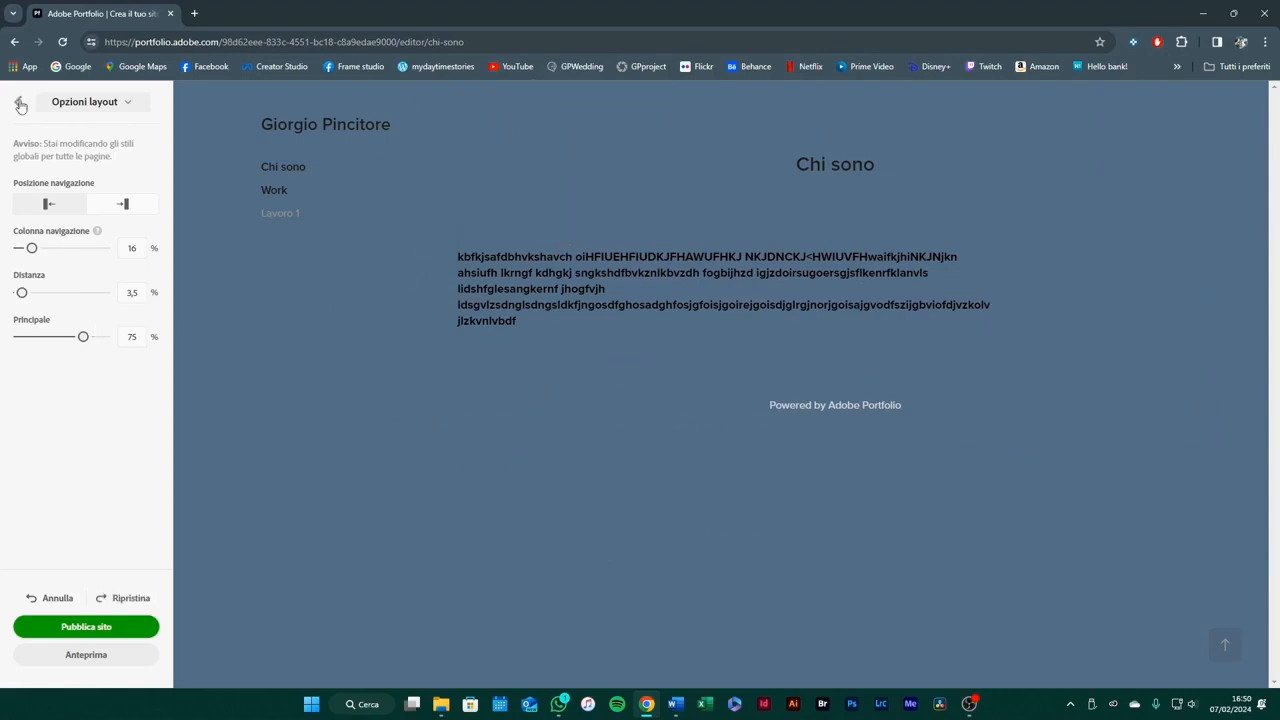
left_click(20, 104)
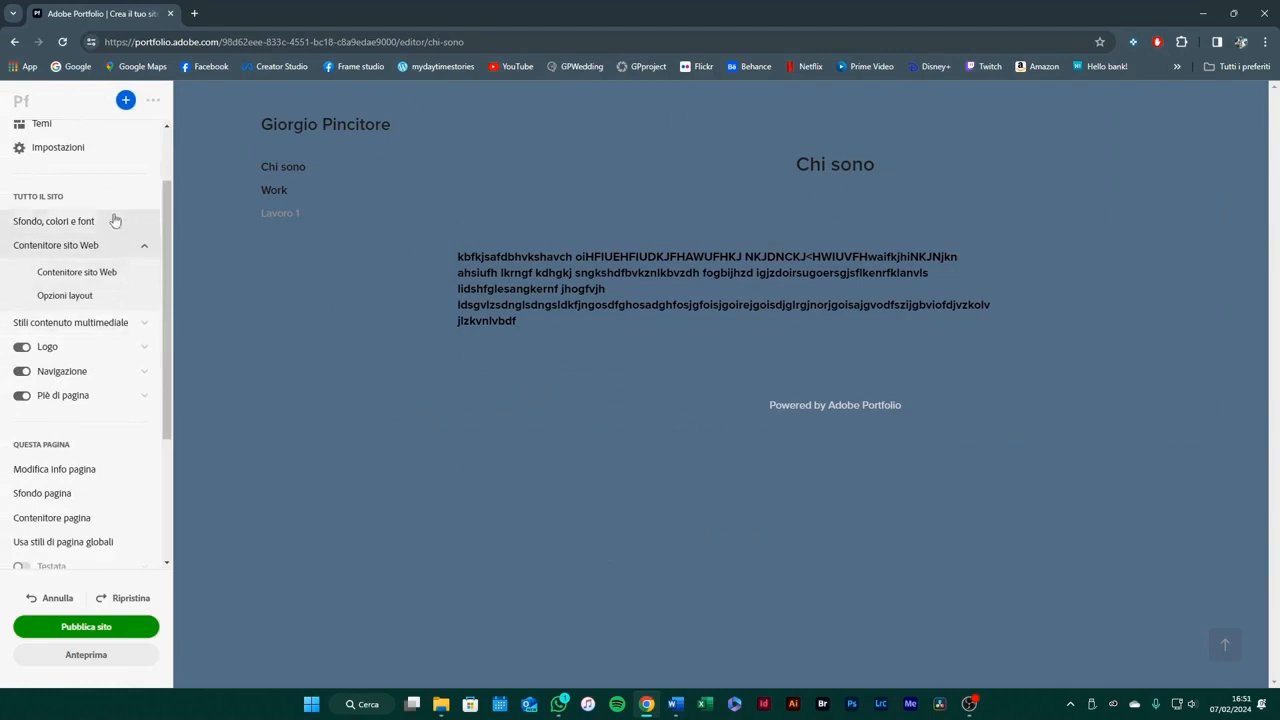
View the list of site-wide media content styles, from headings and paragraphs to the photo grid
left_click(144, 246)
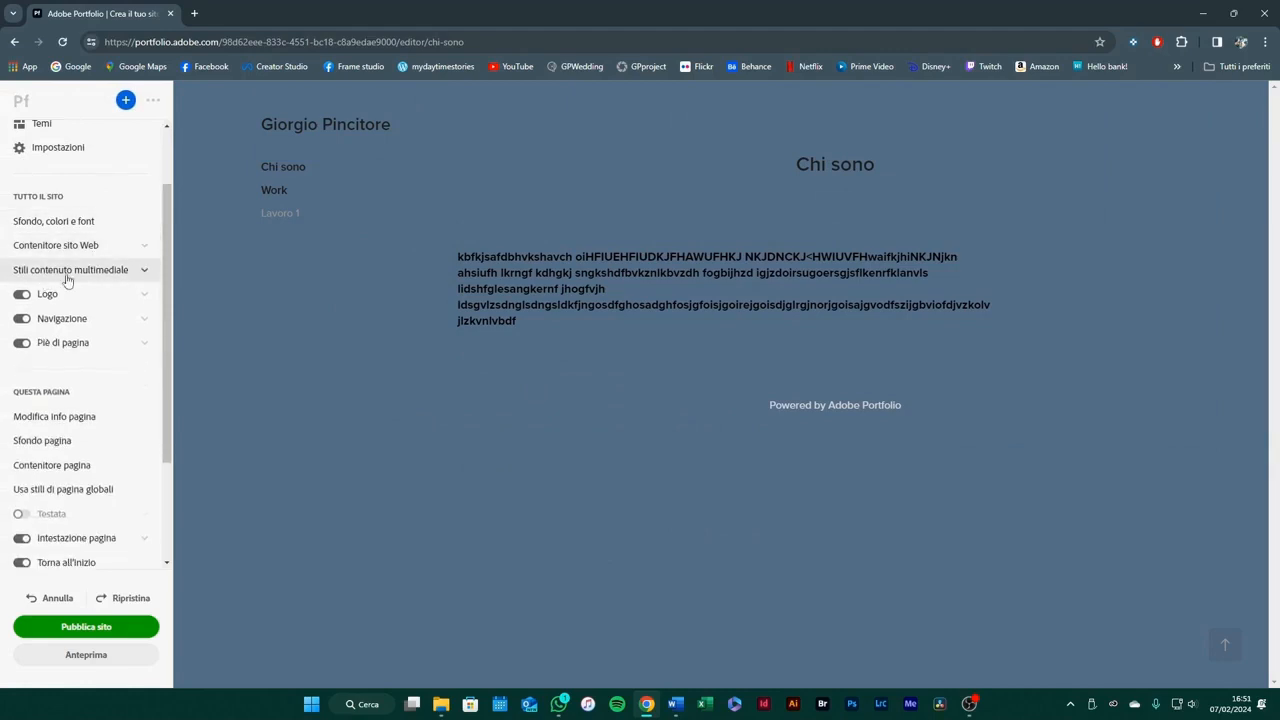
left_click(144, 272)
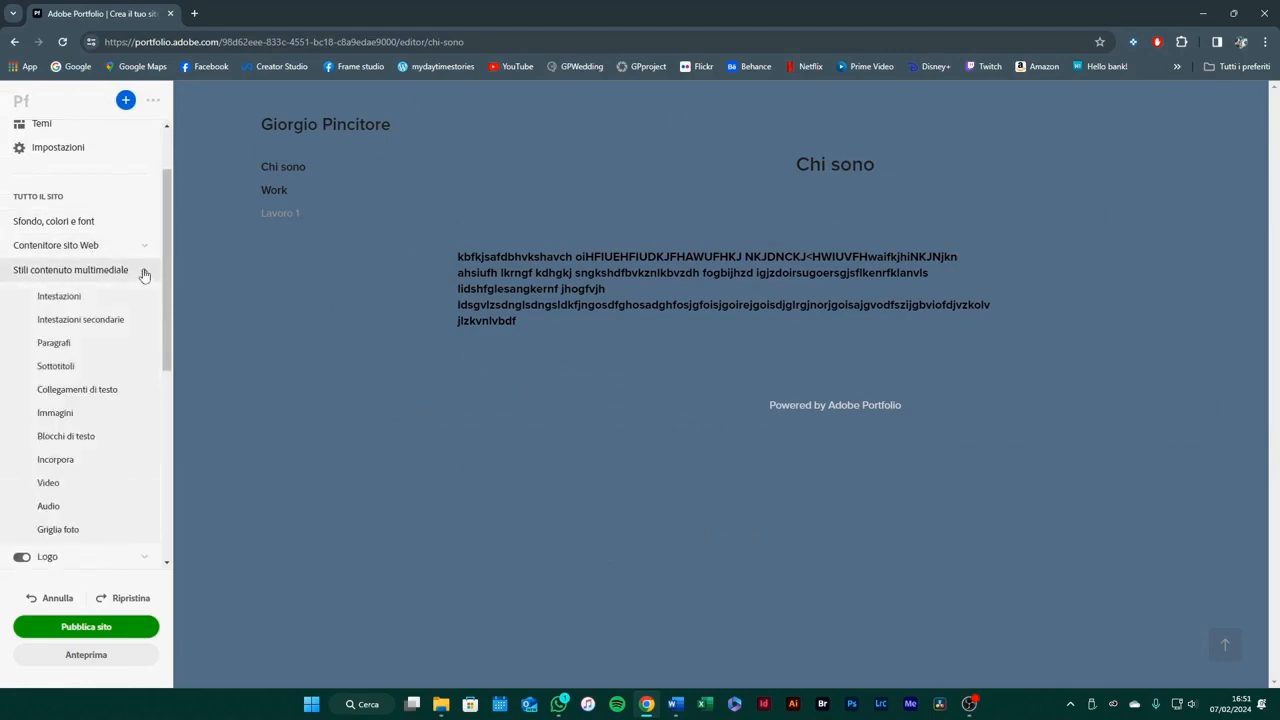
left_click_drag(165, 258, 170, 279)
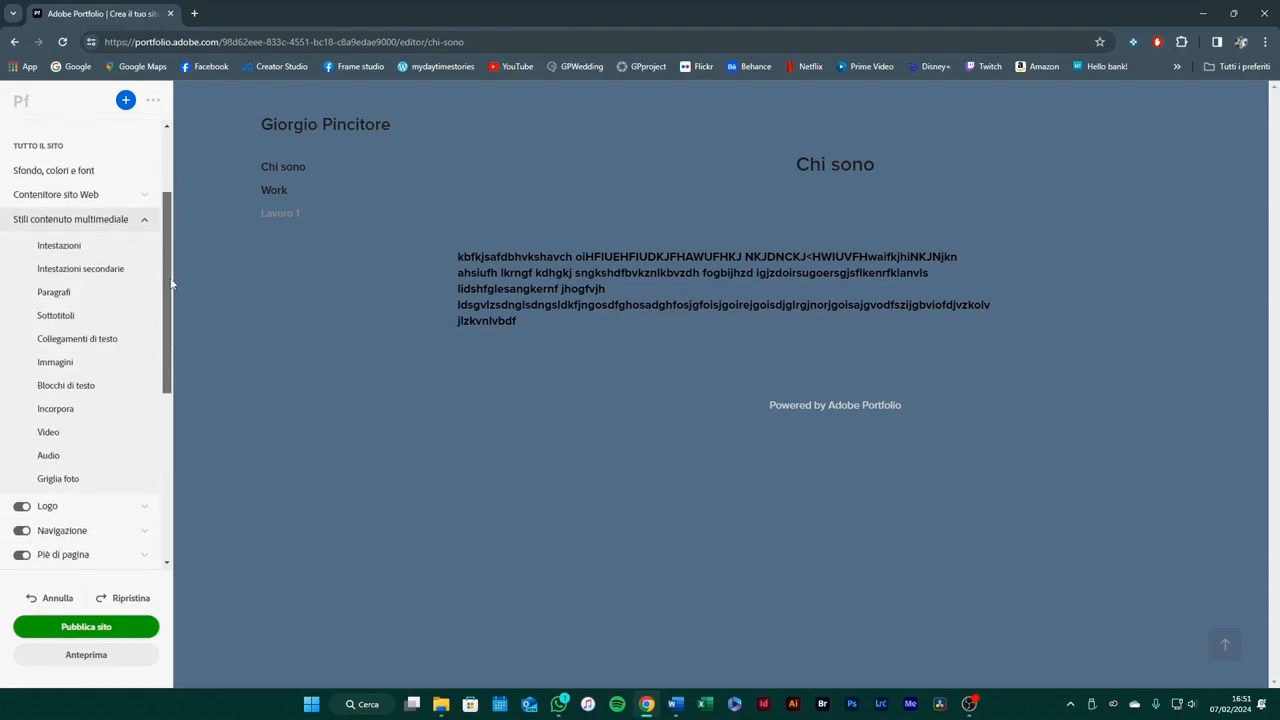
scroll(80, 270, "down", 1)
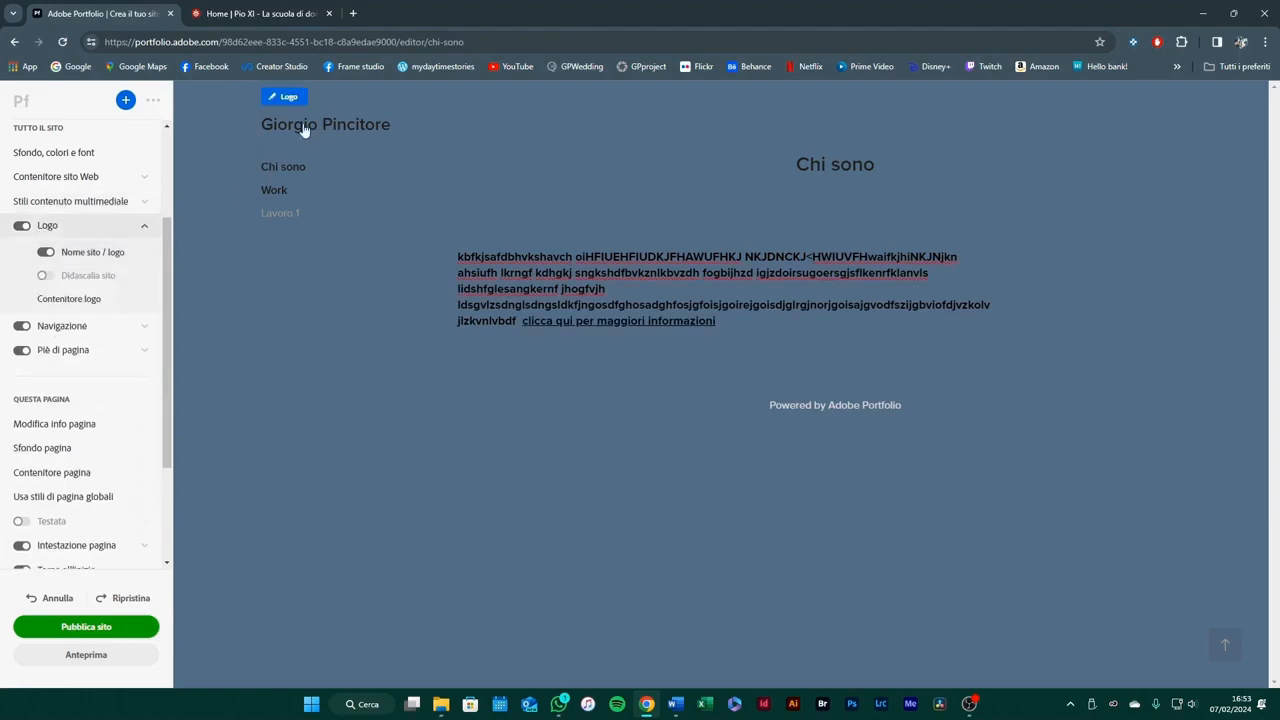
Enable the site caption beneath the logo and review its text style settings
left_click(70, 281)
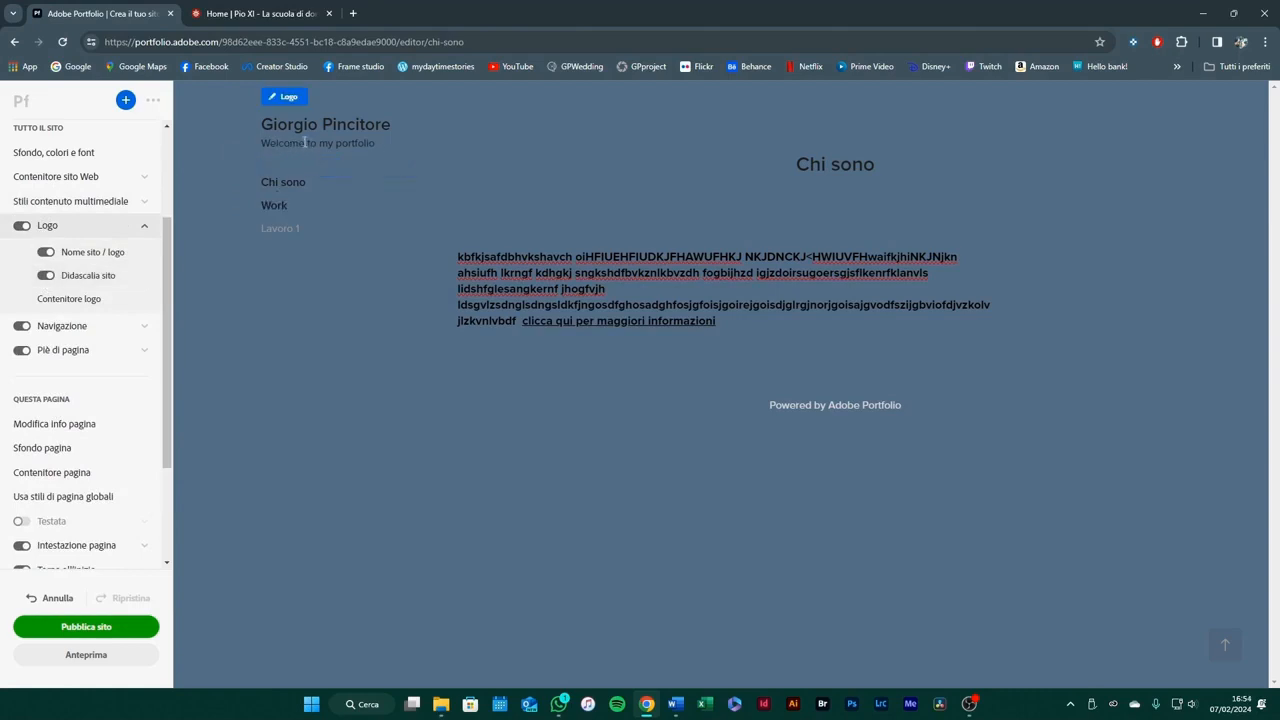
left_click(98, 281)
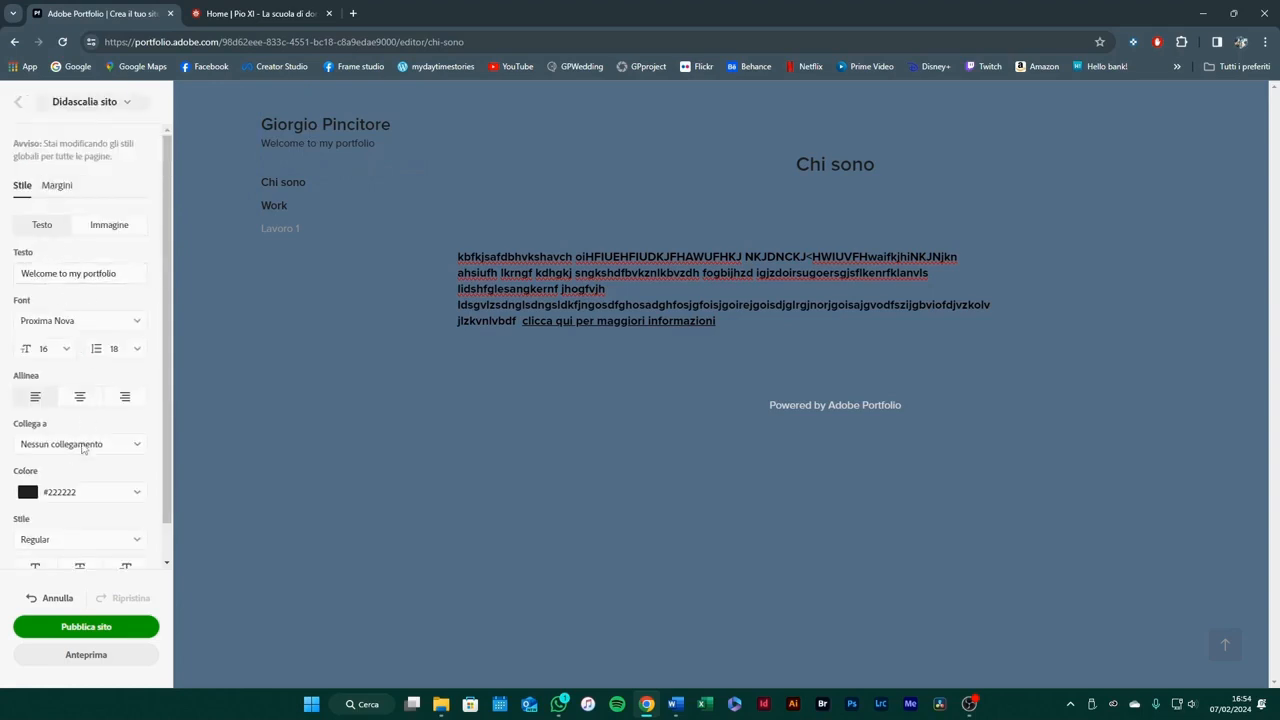
scroll(82, 450, "down", 1)
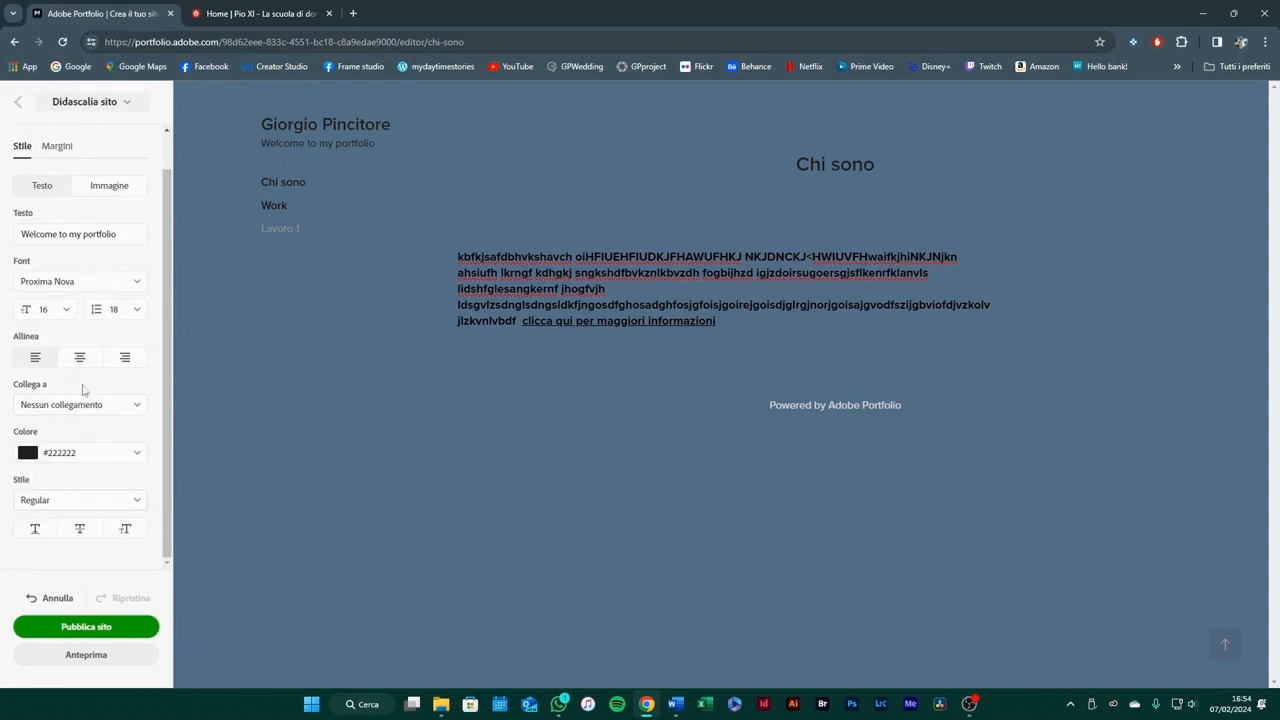
scroll(110, 425, "up", 1)
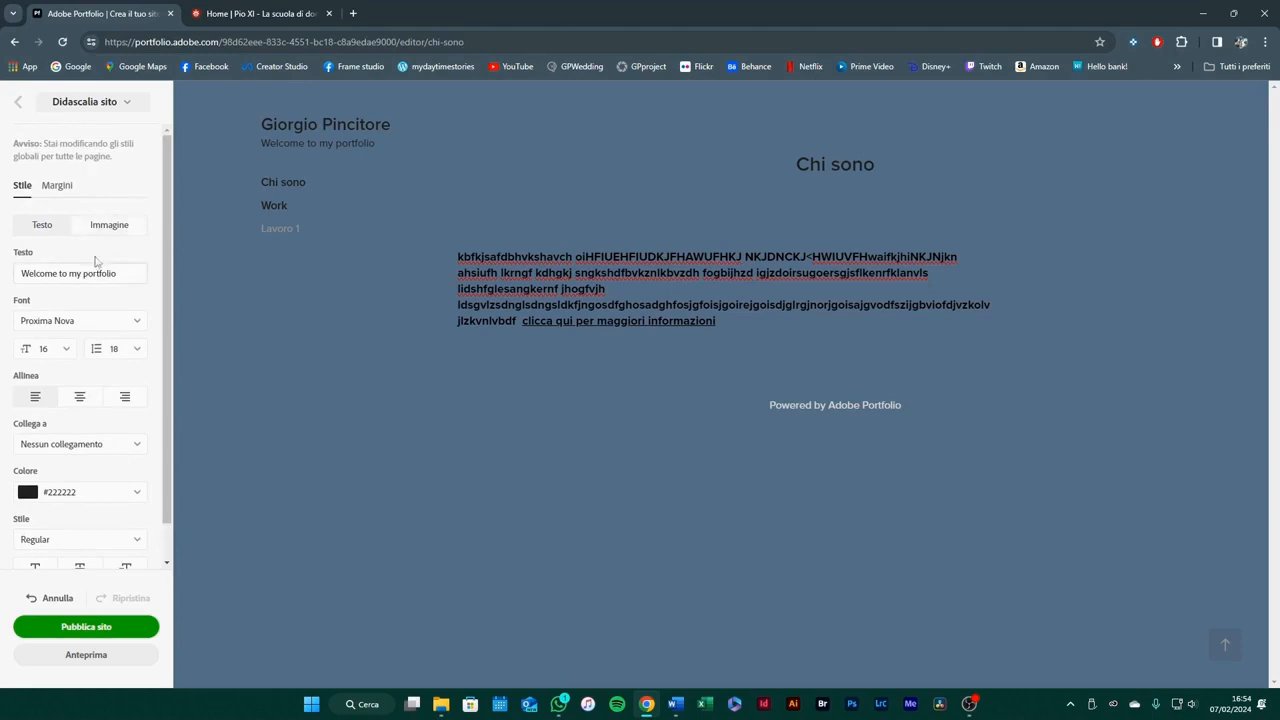
Review the site name/logo text settings, including its name text, font and link
left_click(17, 102)
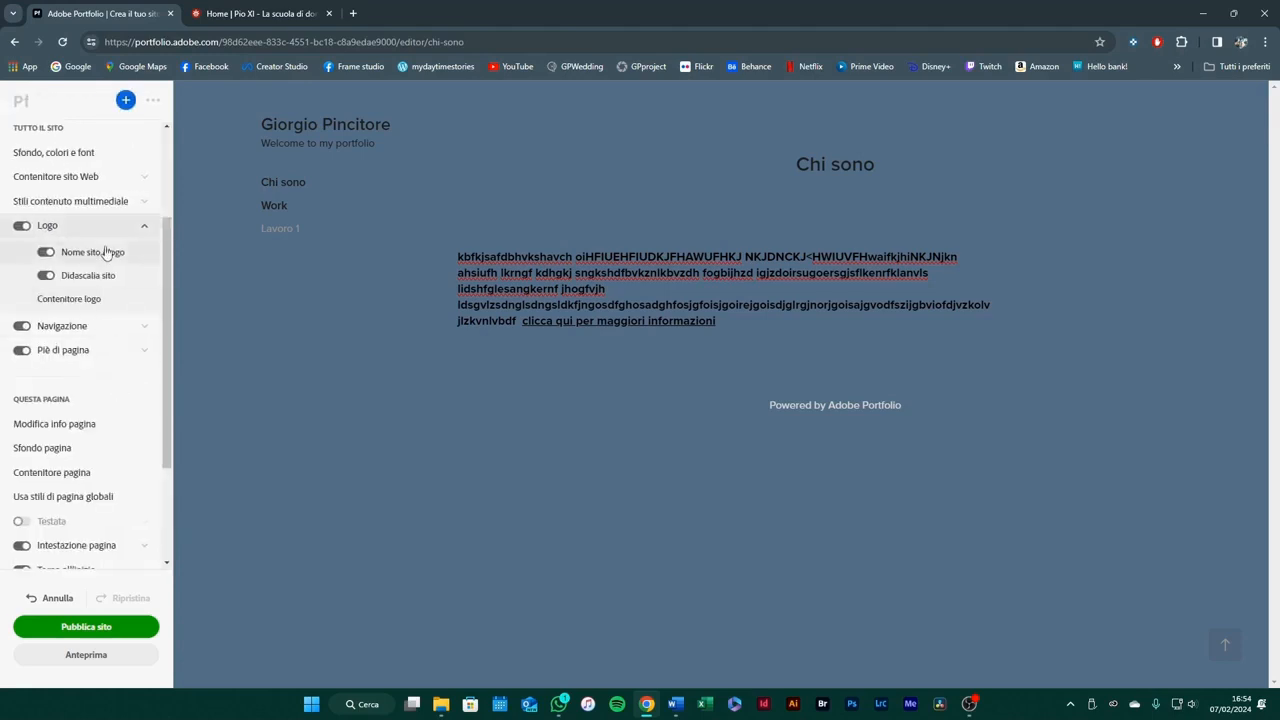
left_click(92, 253)
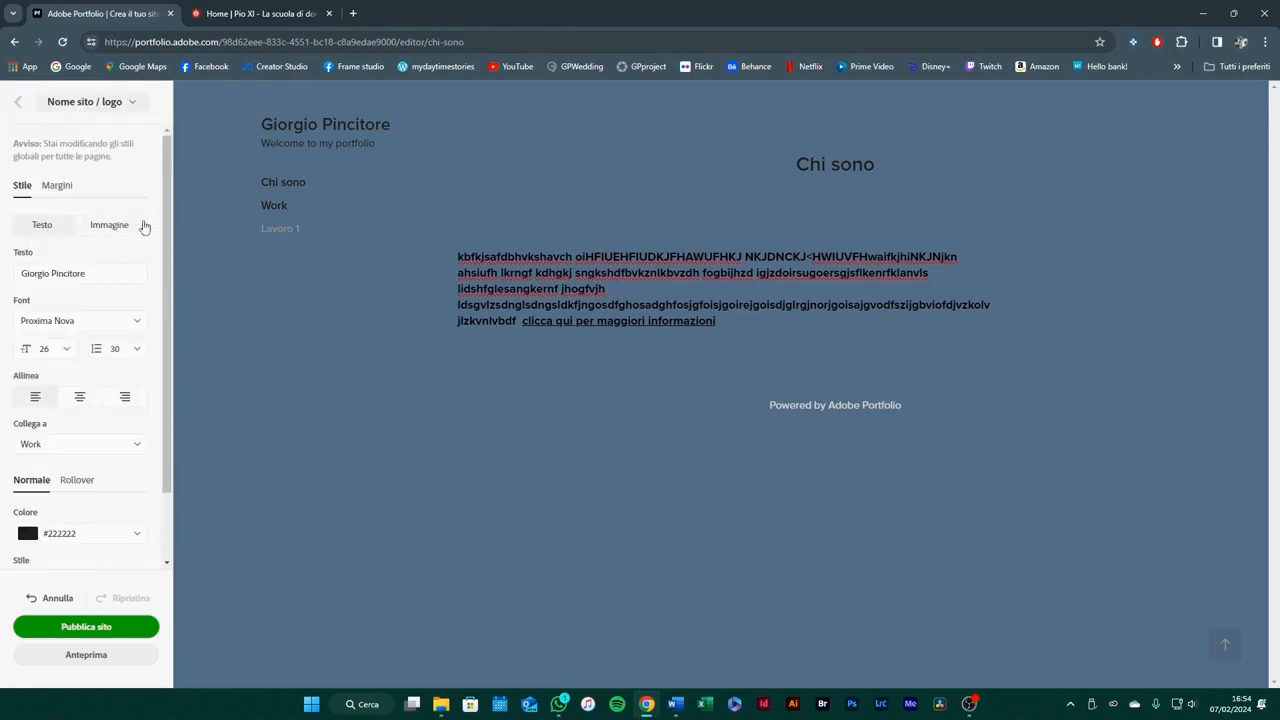
left_click_drag(93, 275, 4, 278)
left_click(112, 272)
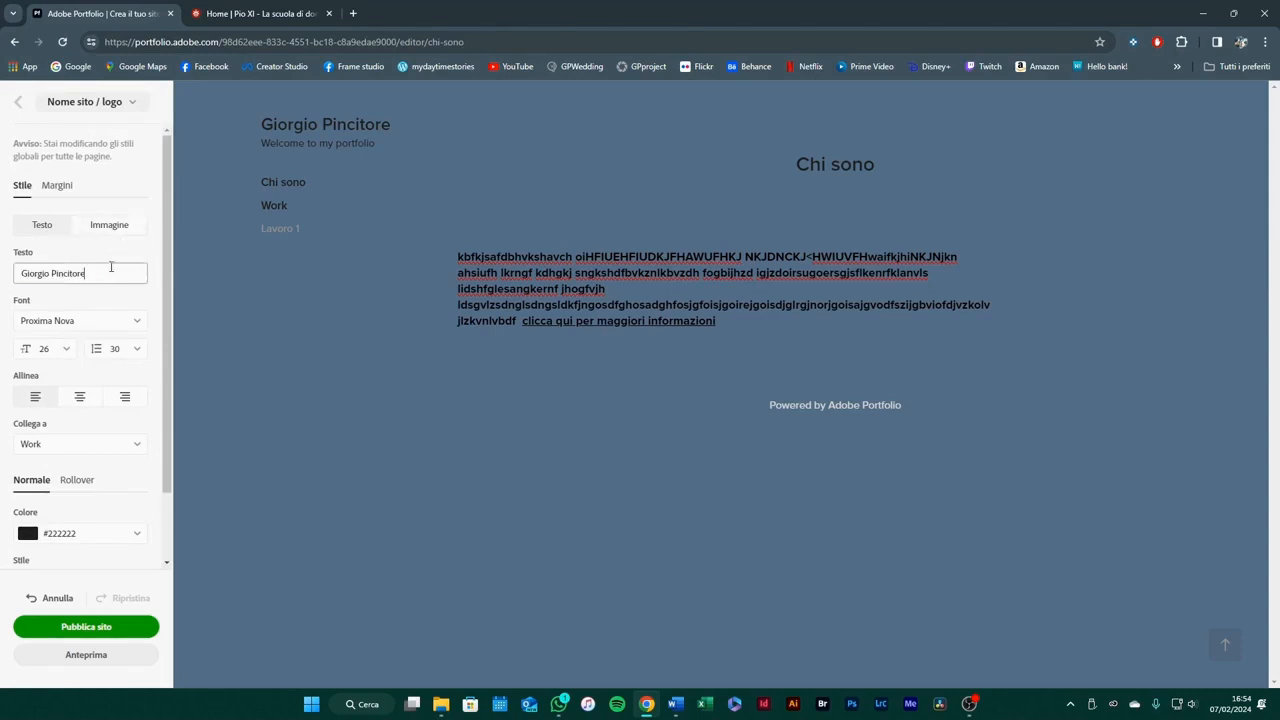
left_click(20, 104)
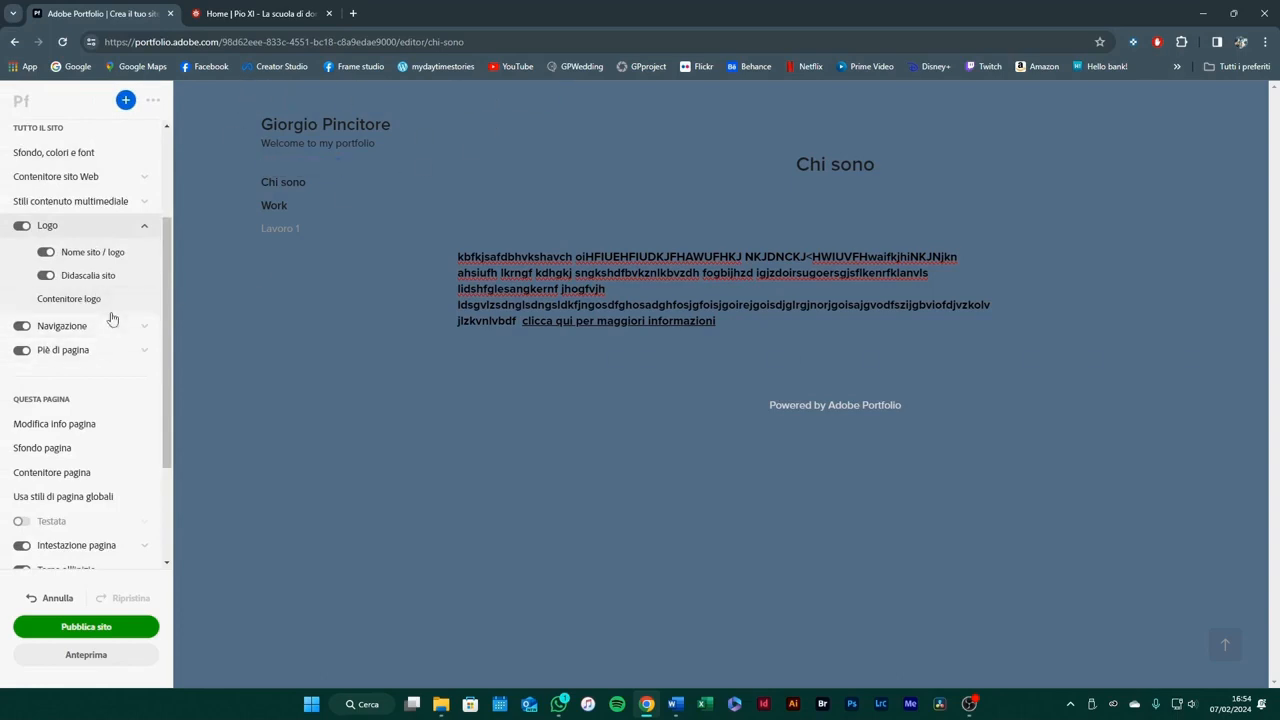
Examine the navigation elements and the text style settings of the page titles
left_click(145, 330)
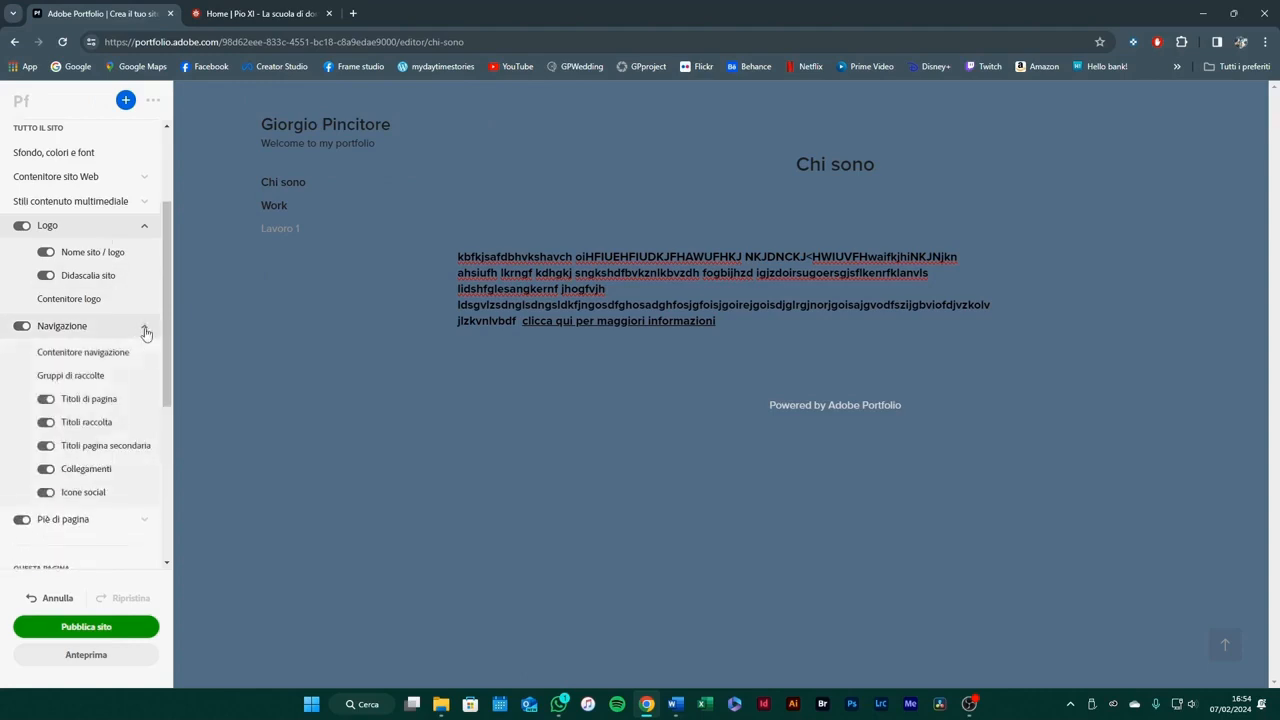
scroll(120, 349, "down", 2)
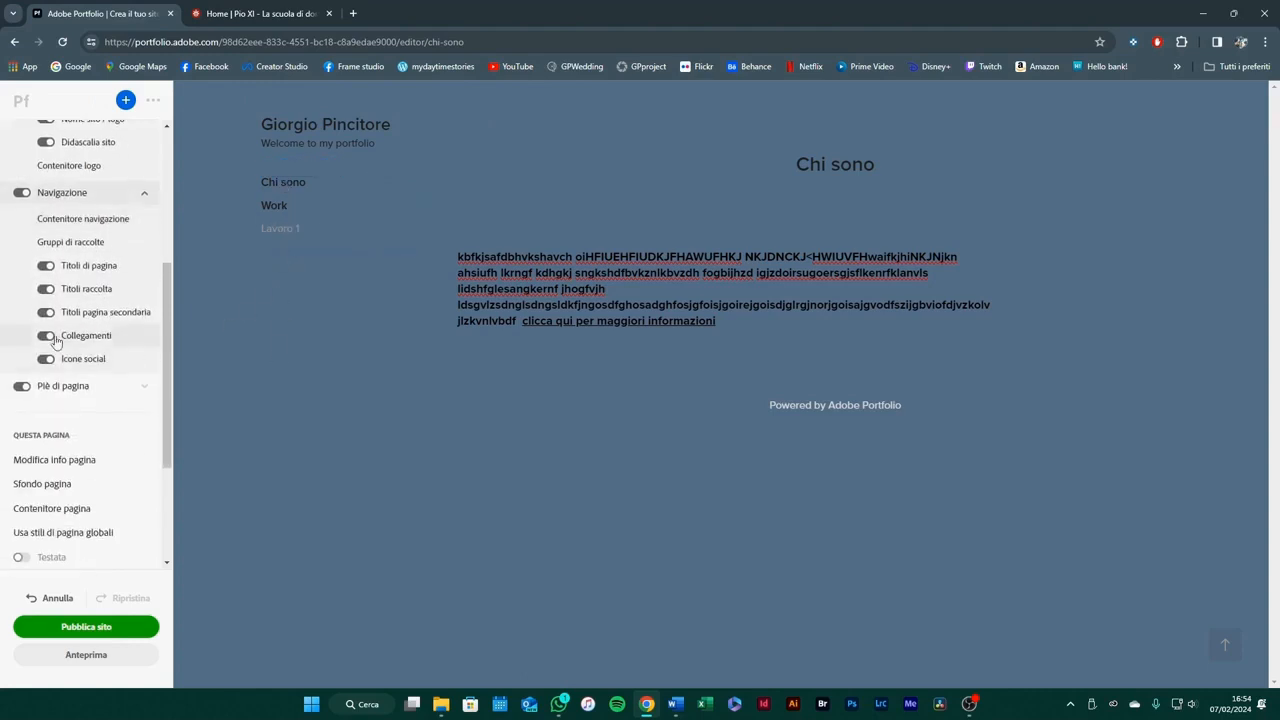
left_click(90, 266)
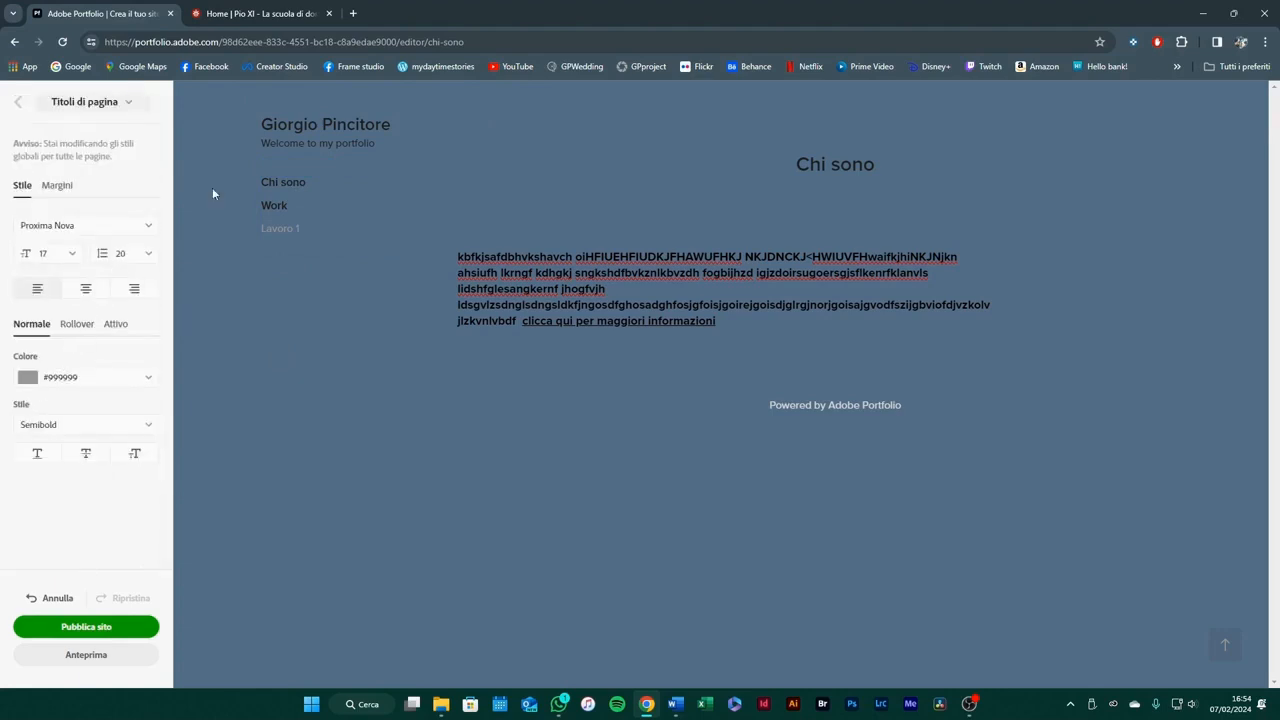
left_click(18, 101)
Set the normal colour of the navigation's collection titles to red #E70909
left_click(92, 290)
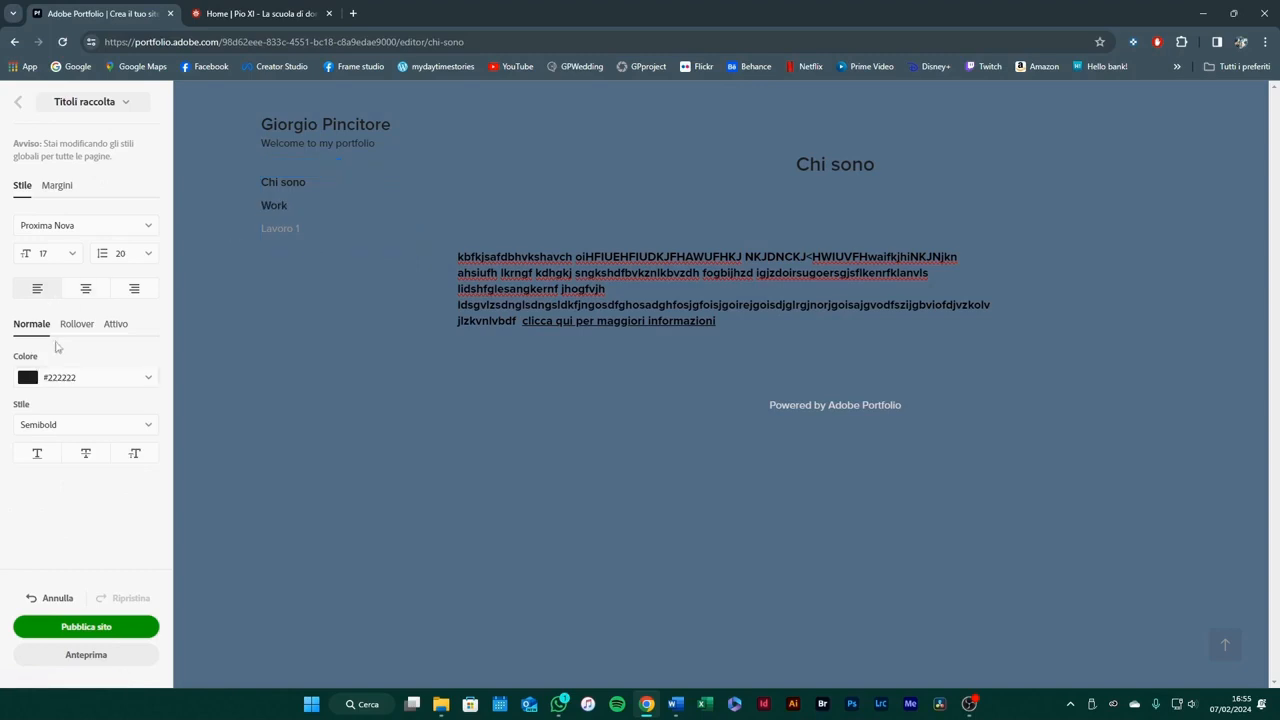
left_click(78, 380)
left_click(120, 401)
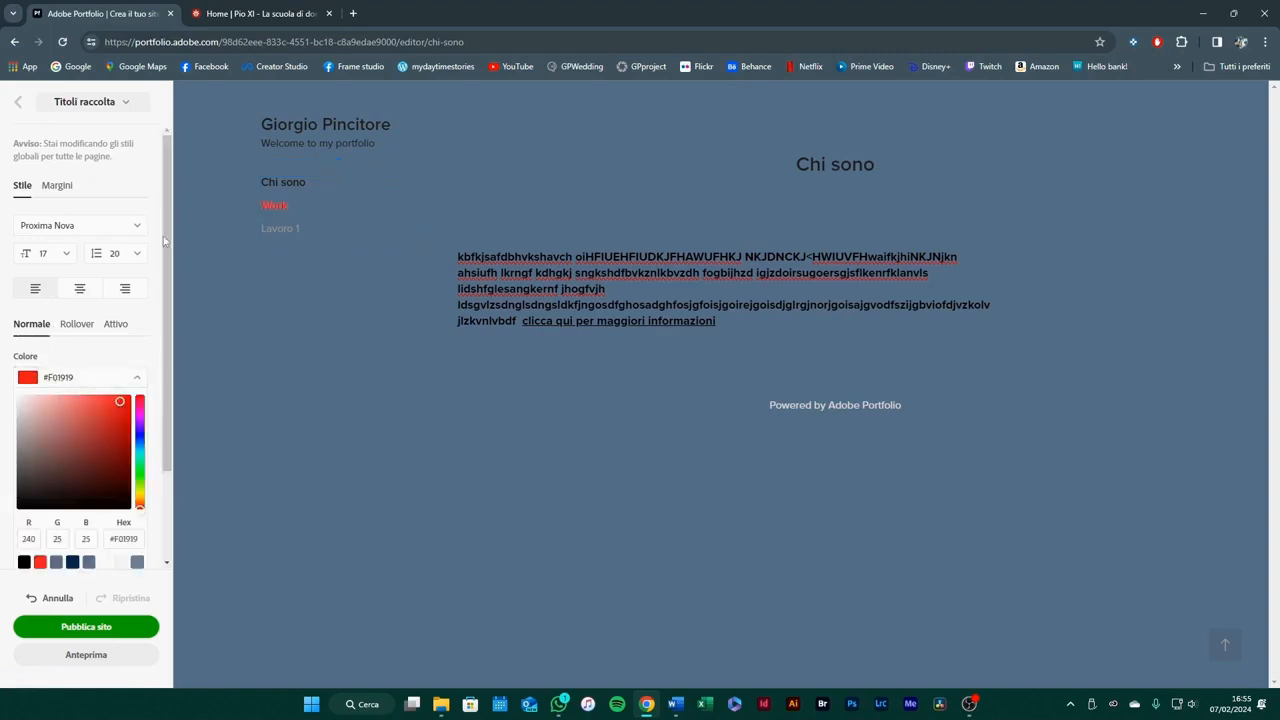
left_click(121, 442)
left_click(126, 404)
Set the collection titles' rollover colour to dark red #4E2323 and check their active and normal states
left_click(74, 323)
left_click(84, 378)
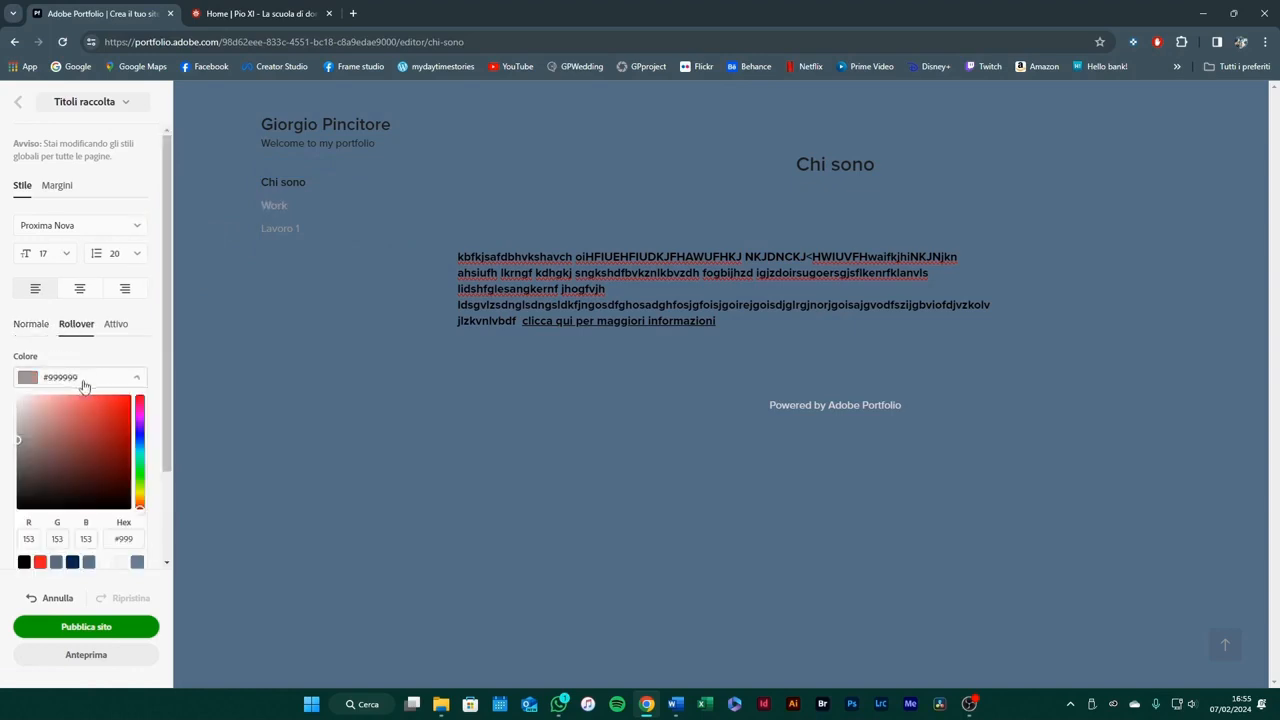
left_click(69, 403)
left_click(80, 473)
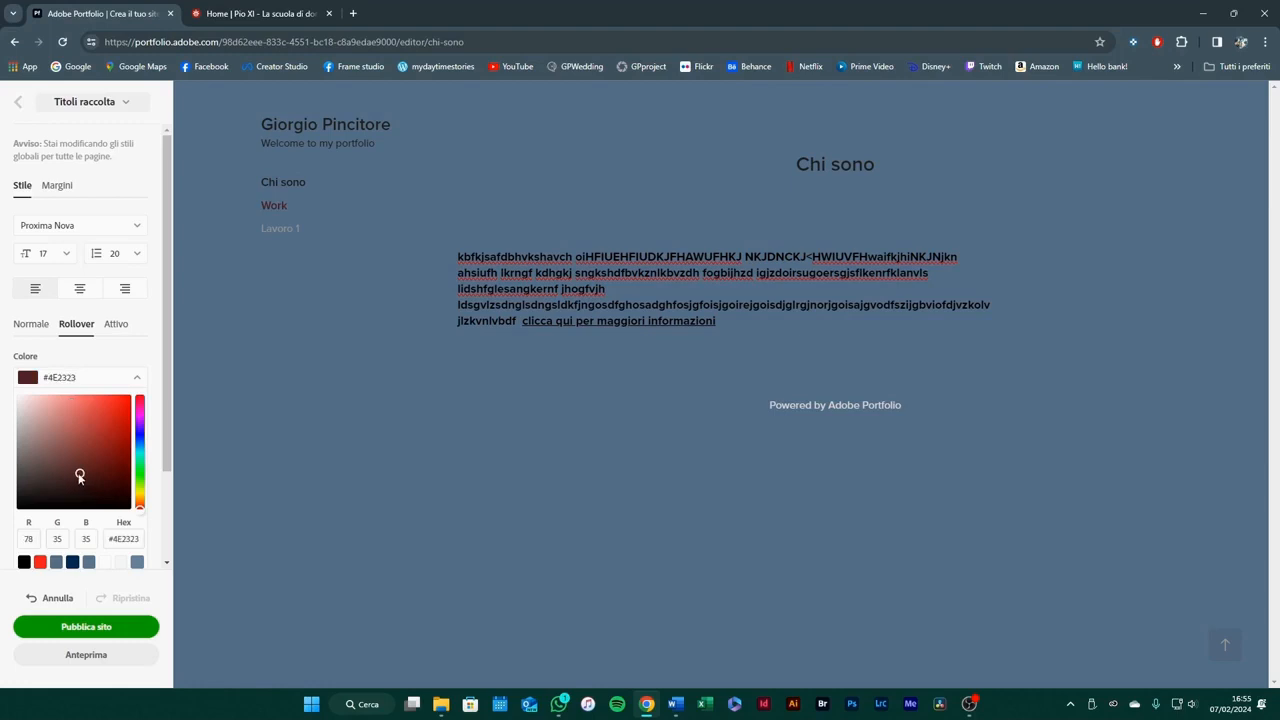
left_click(114, 324)
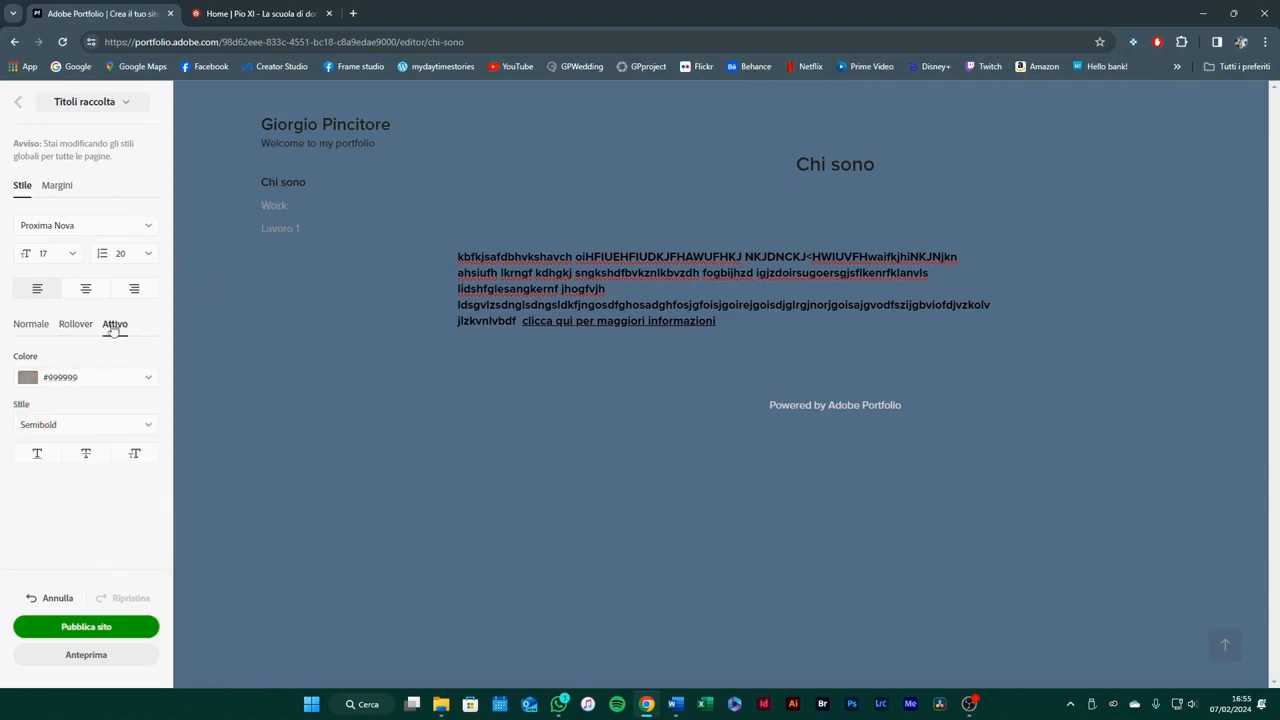
left_click(31, 325)
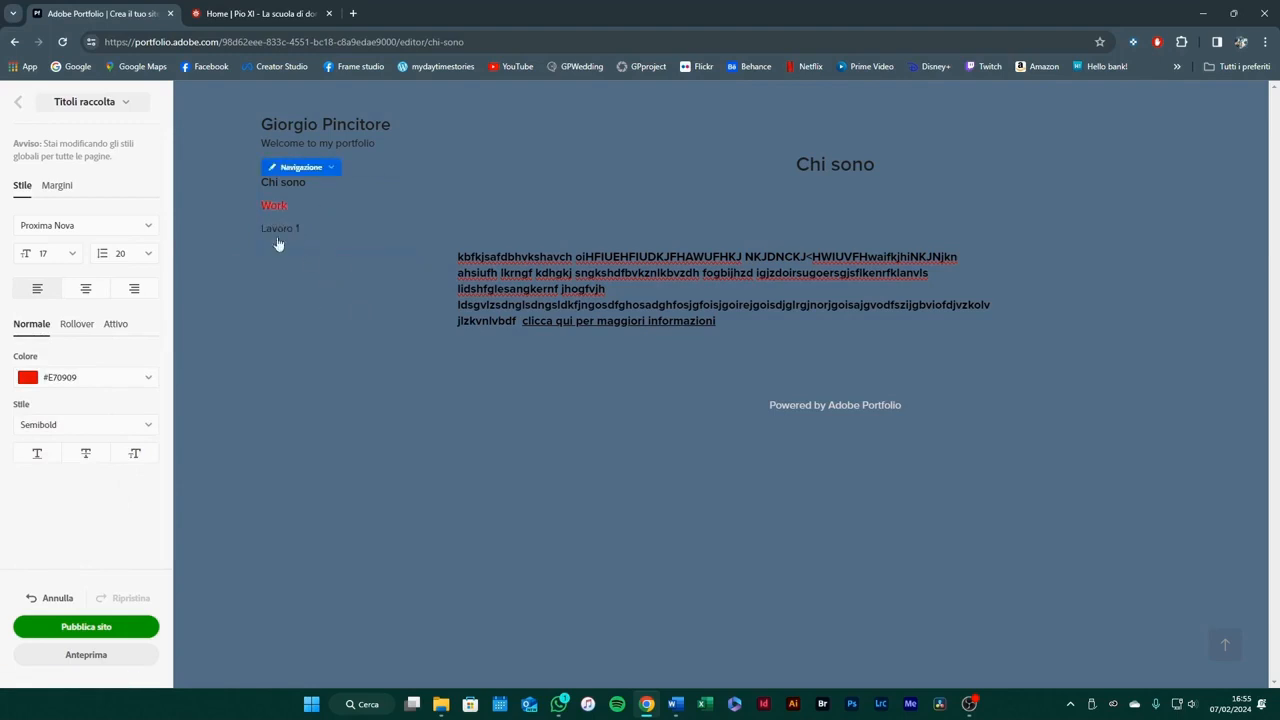
left_click(18, 101)
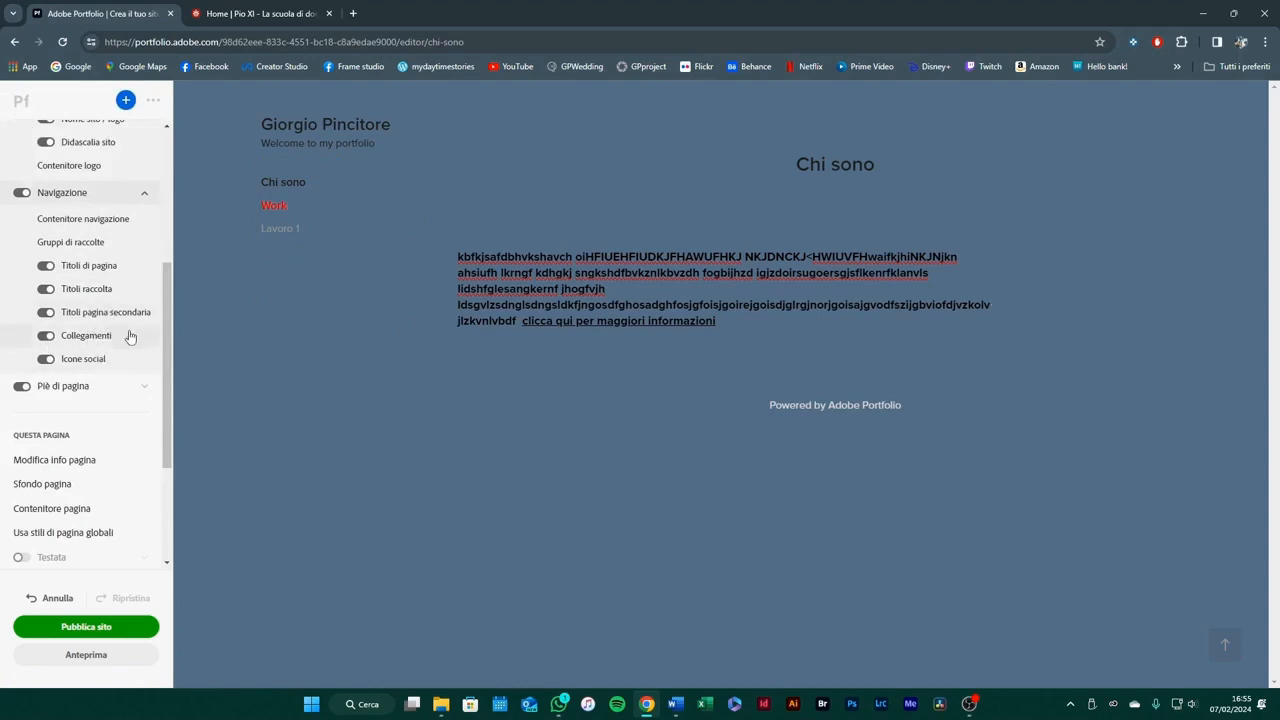
Pick a new normal-state colour for the navigation links
left_click(88, 336)
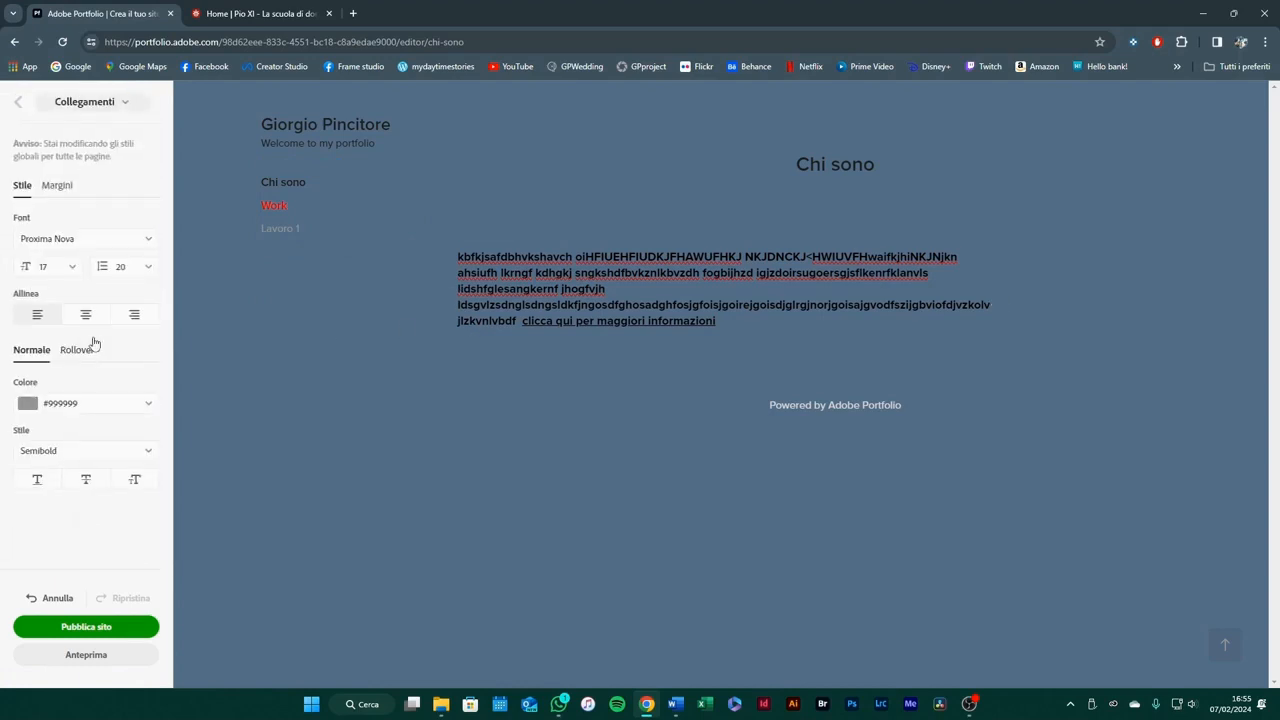
left_click(75, 403)
left_click_drag(128, 437, 105, 463)
left_click(18, 101)
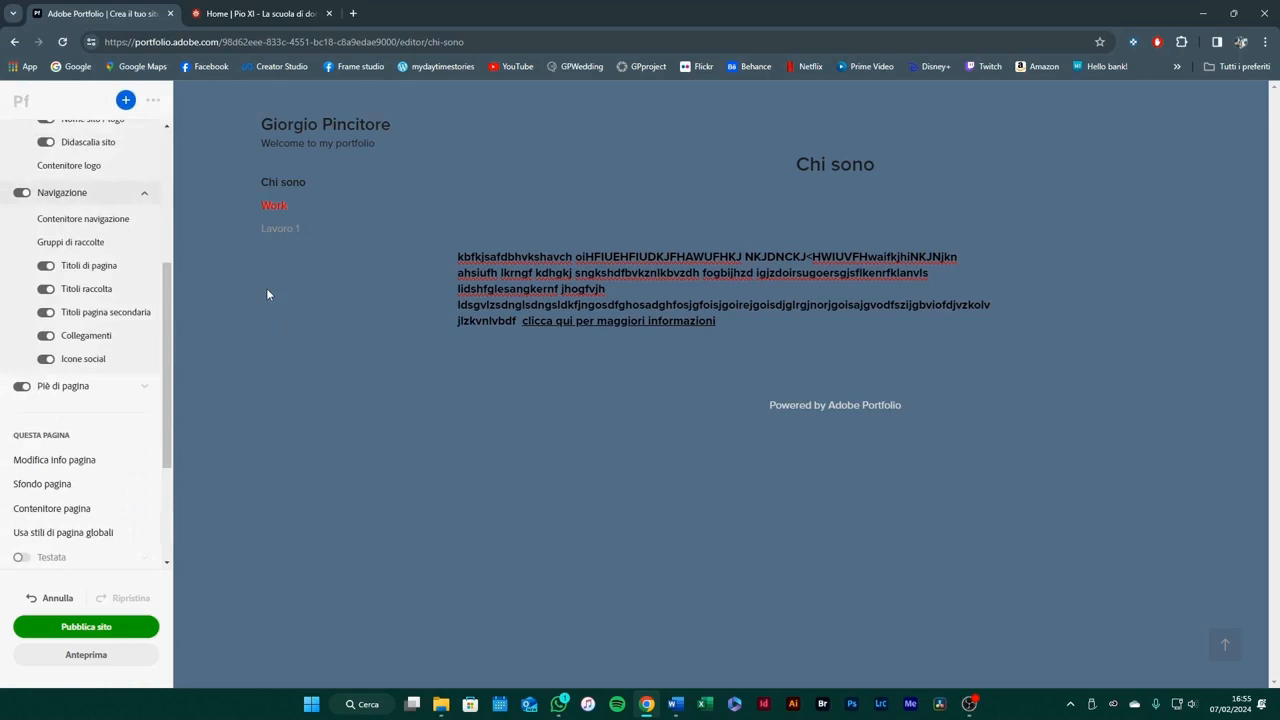
Open the site footer's elements and check its social icons settings
left_click(62, 192)
left_click(62, 216)
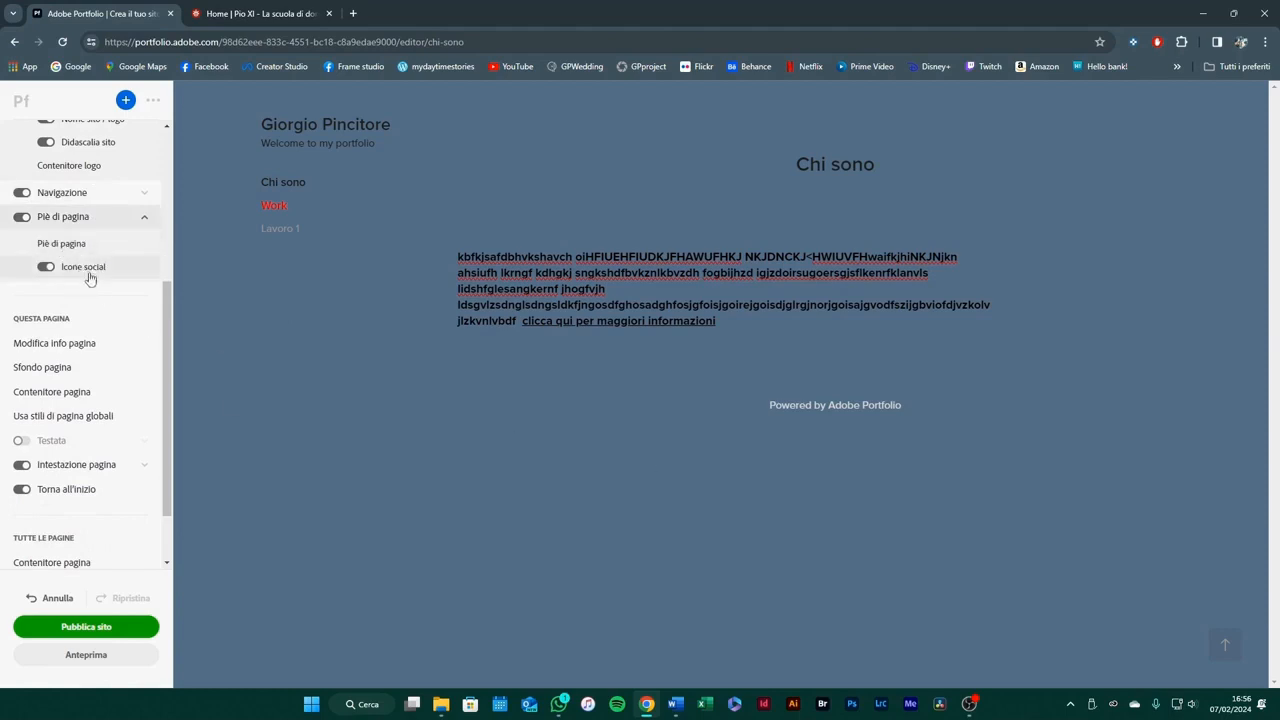
left_click(85, 268)
left_click(16, 104)
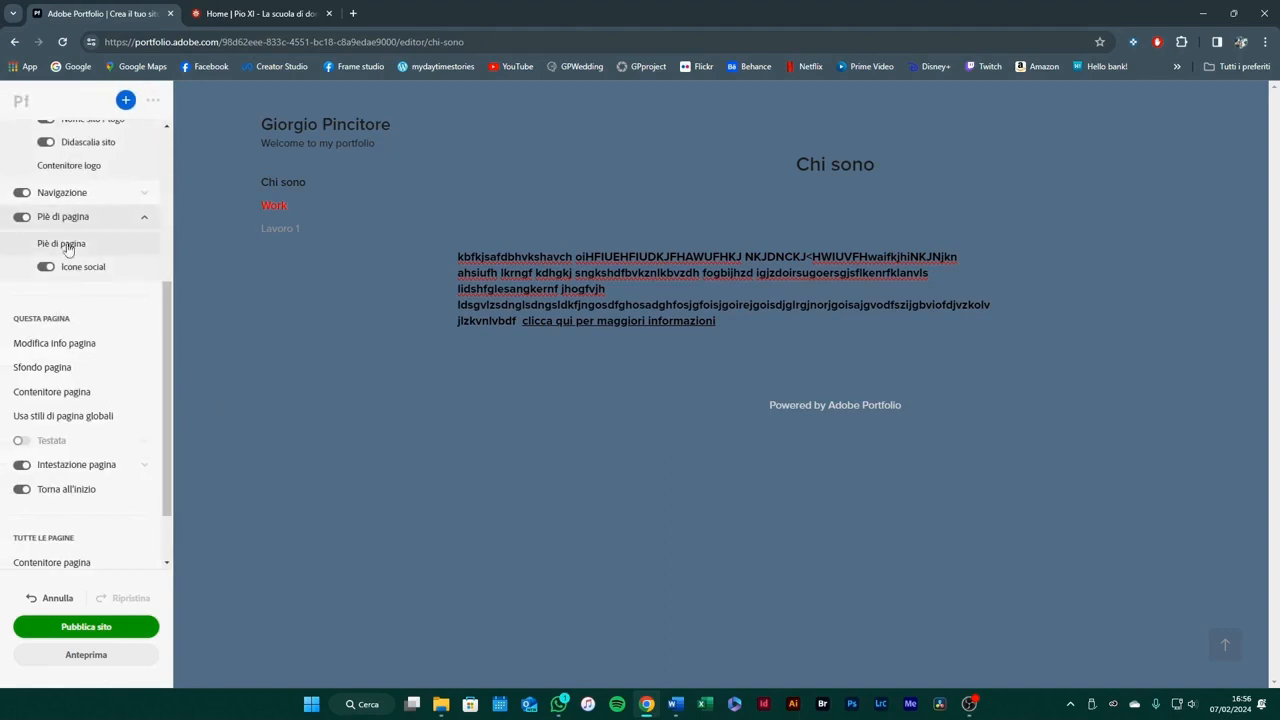
Replace the footer text with the site owner's full name followed by "2024 - portfolio di lavoro"
left_click(69, 245)
left_click_drag(107, 286, 11, 237)
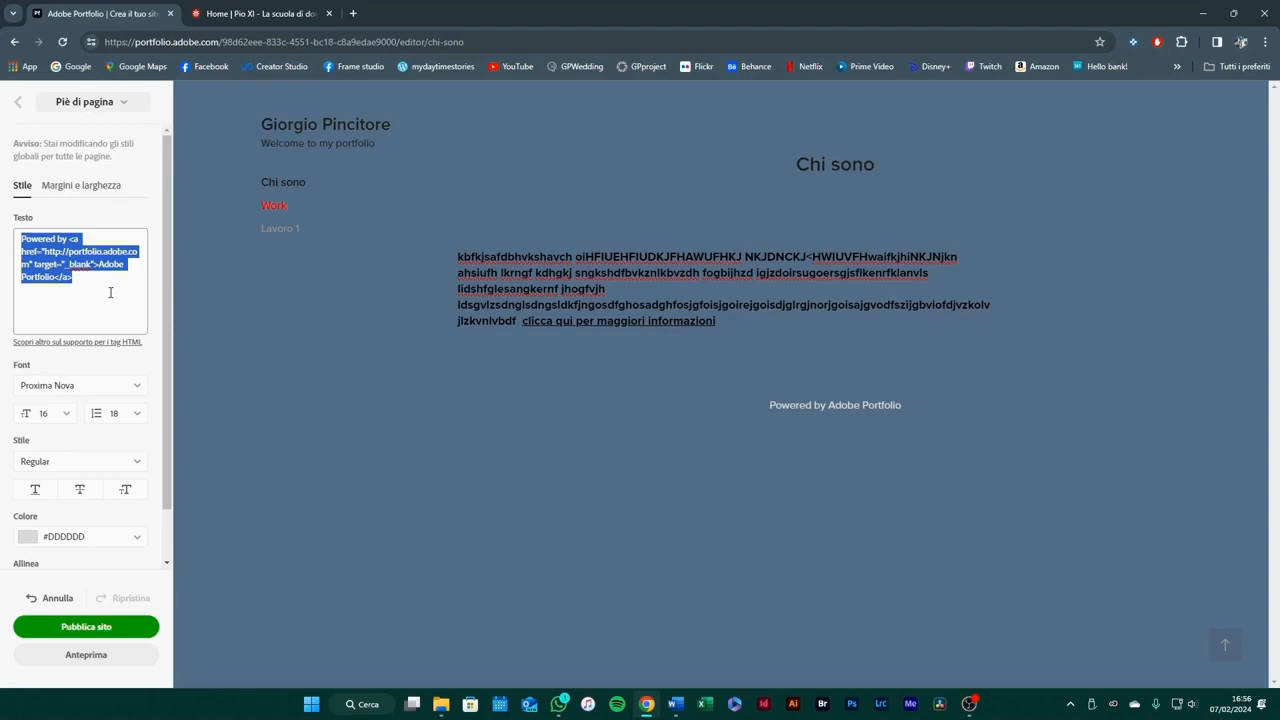
type("Giorg")
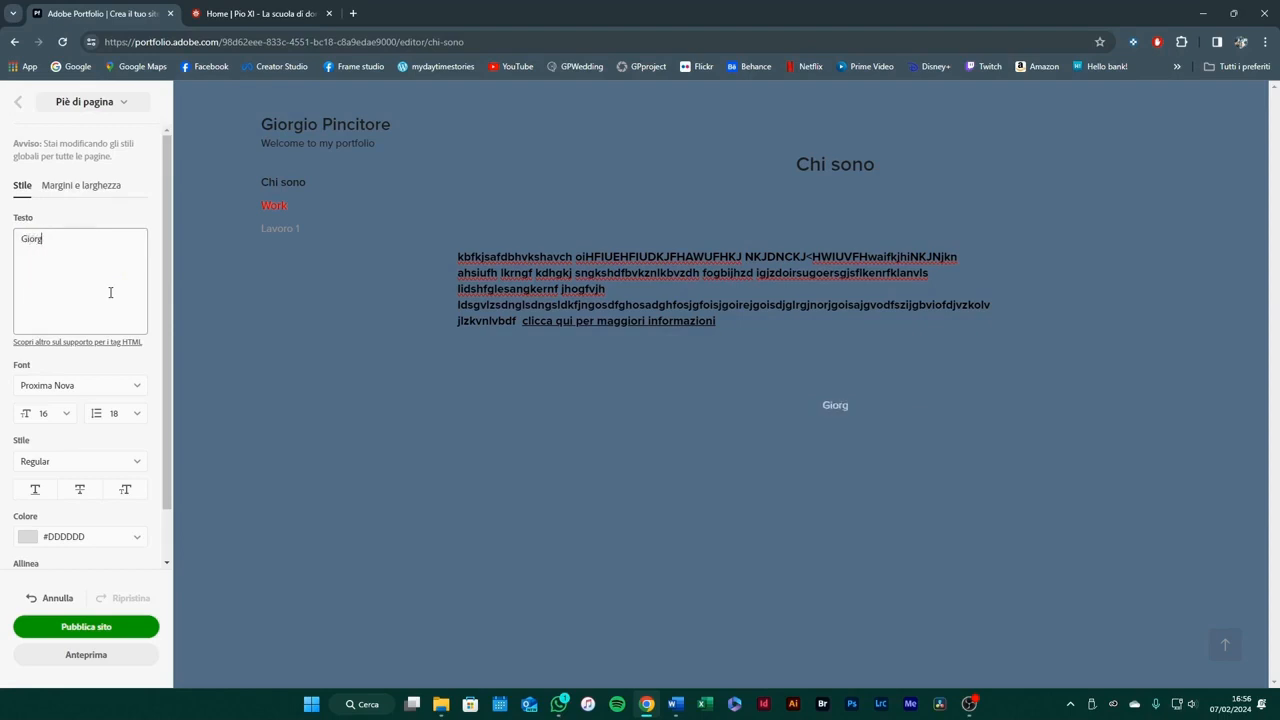
type("io Pincitore")
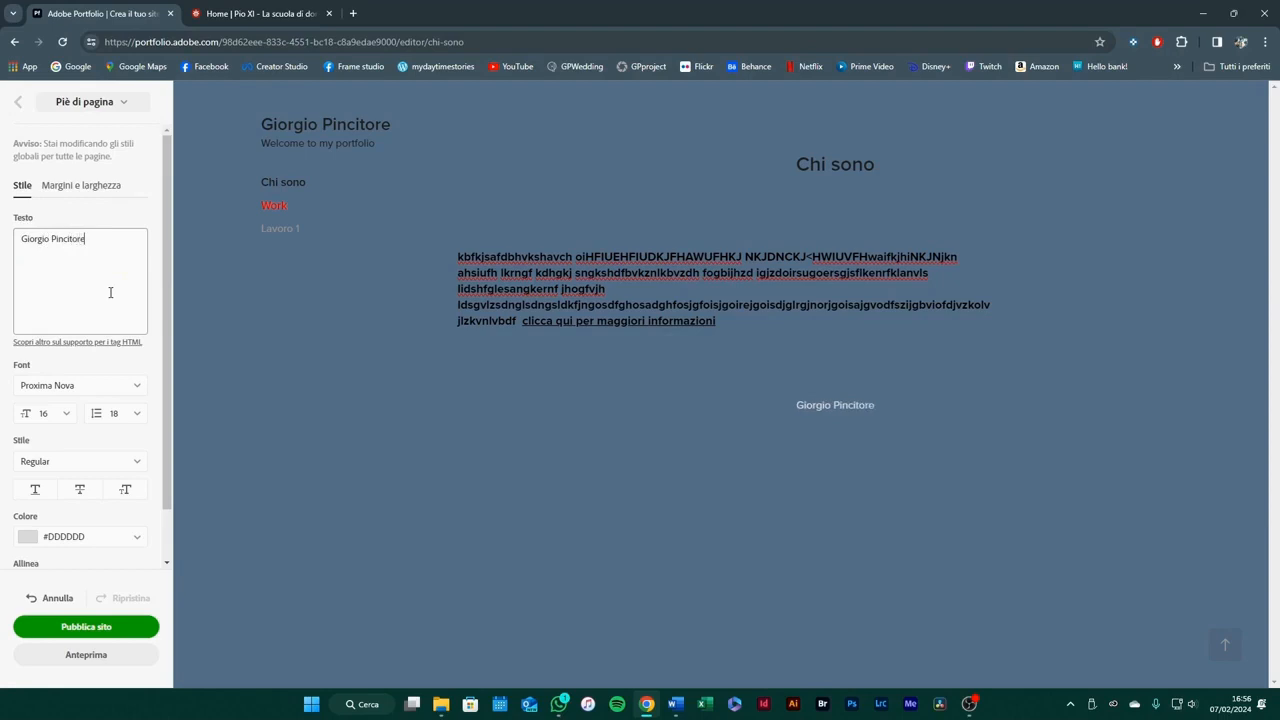
type(" 2024")
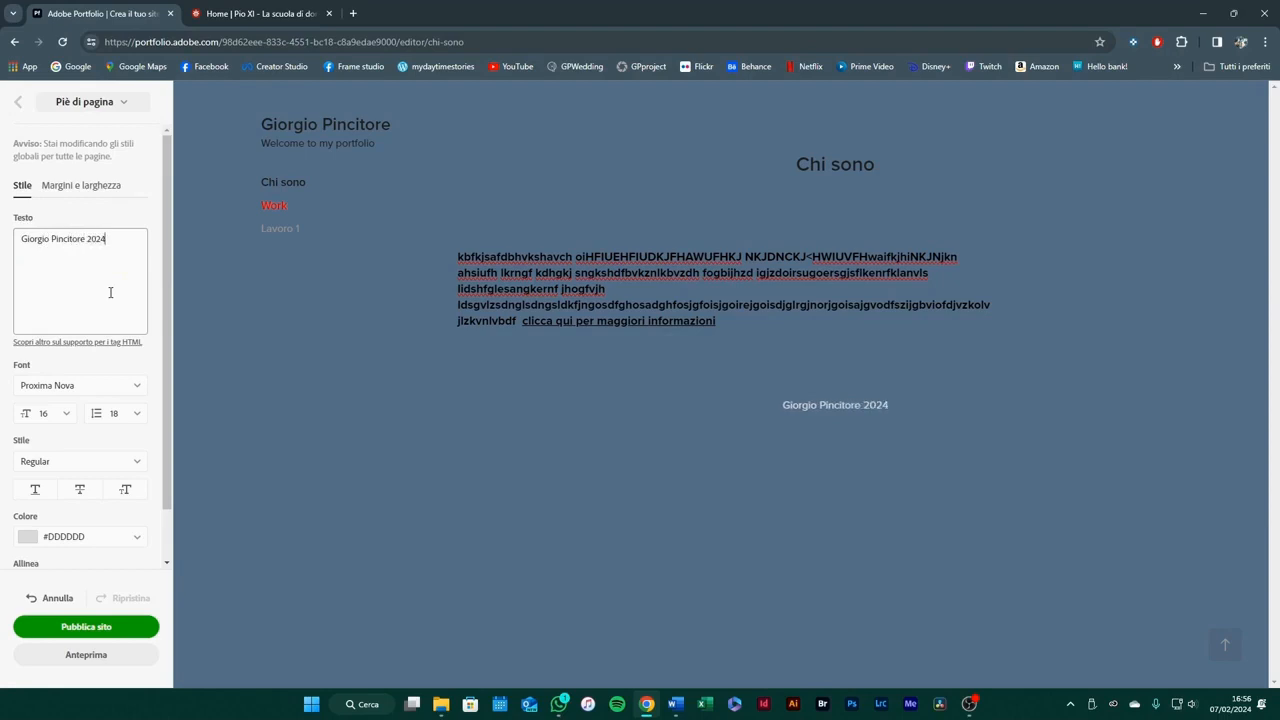
type(" - portf")
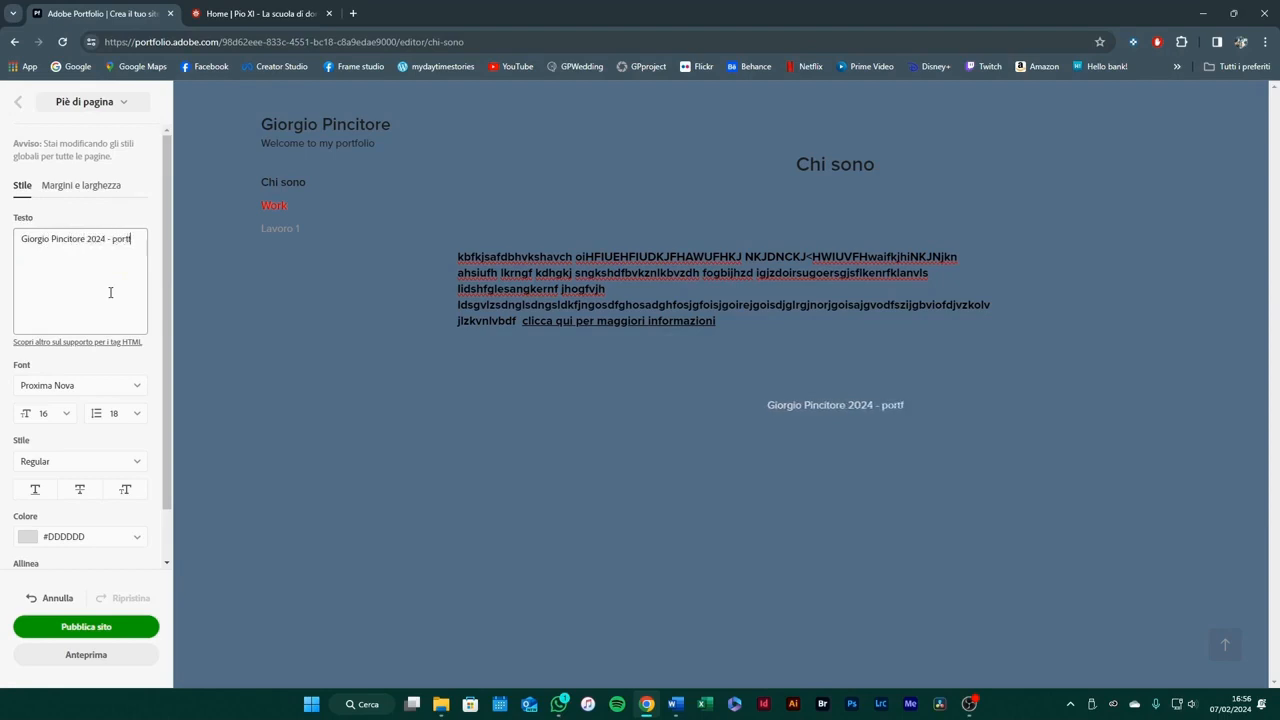
type("olio di la")
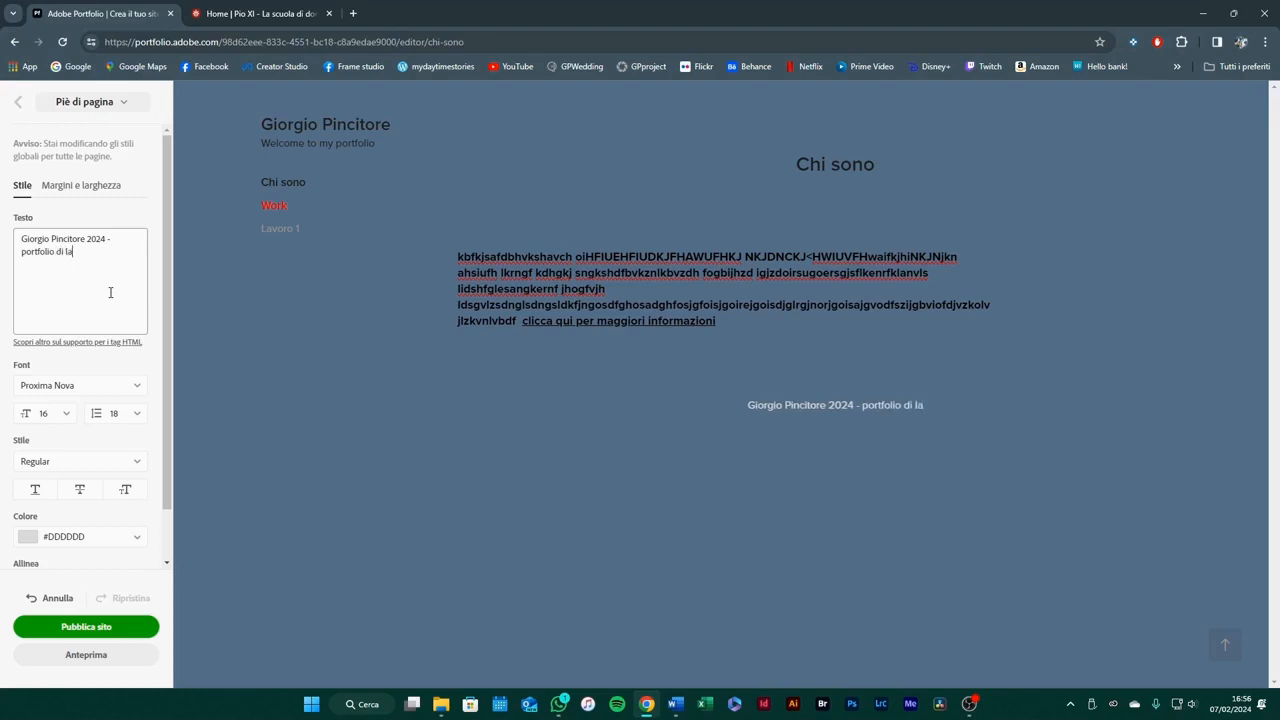
type("voro")
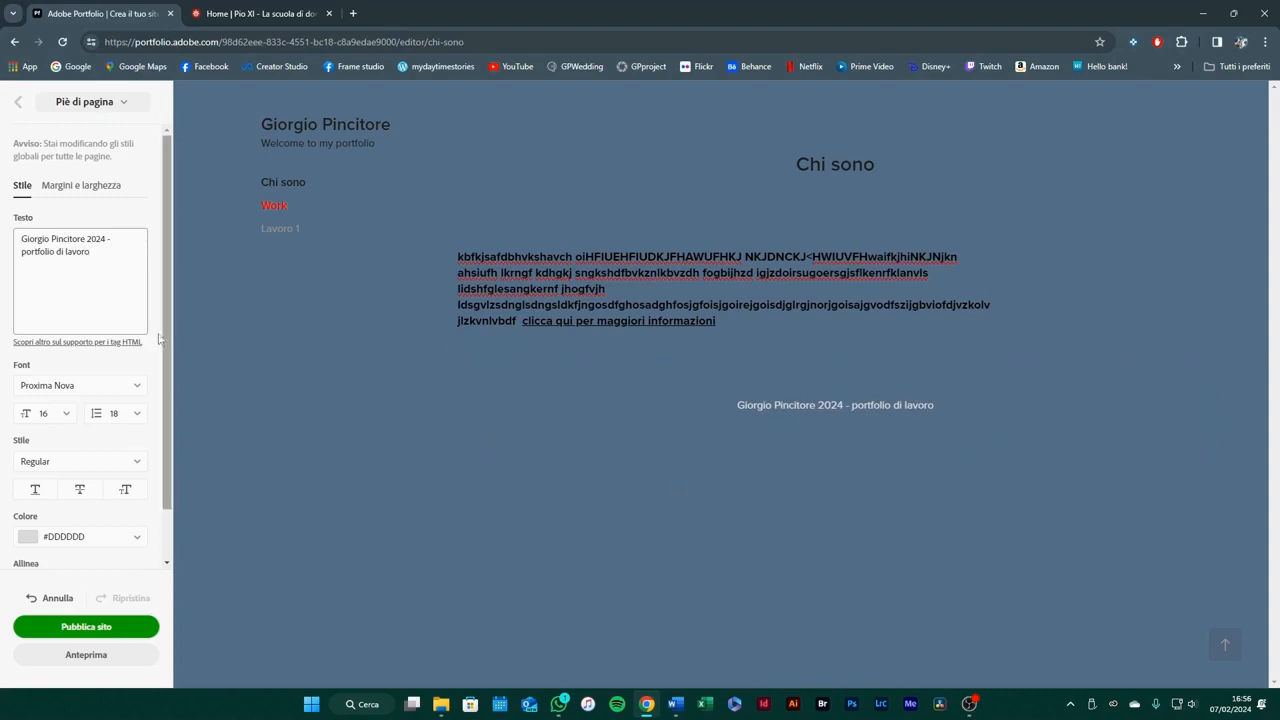
left_click(17, 108)
Look through the basic, site-wide, current-page and all-pages settings groups
scroll(123, 374, "up", 3)
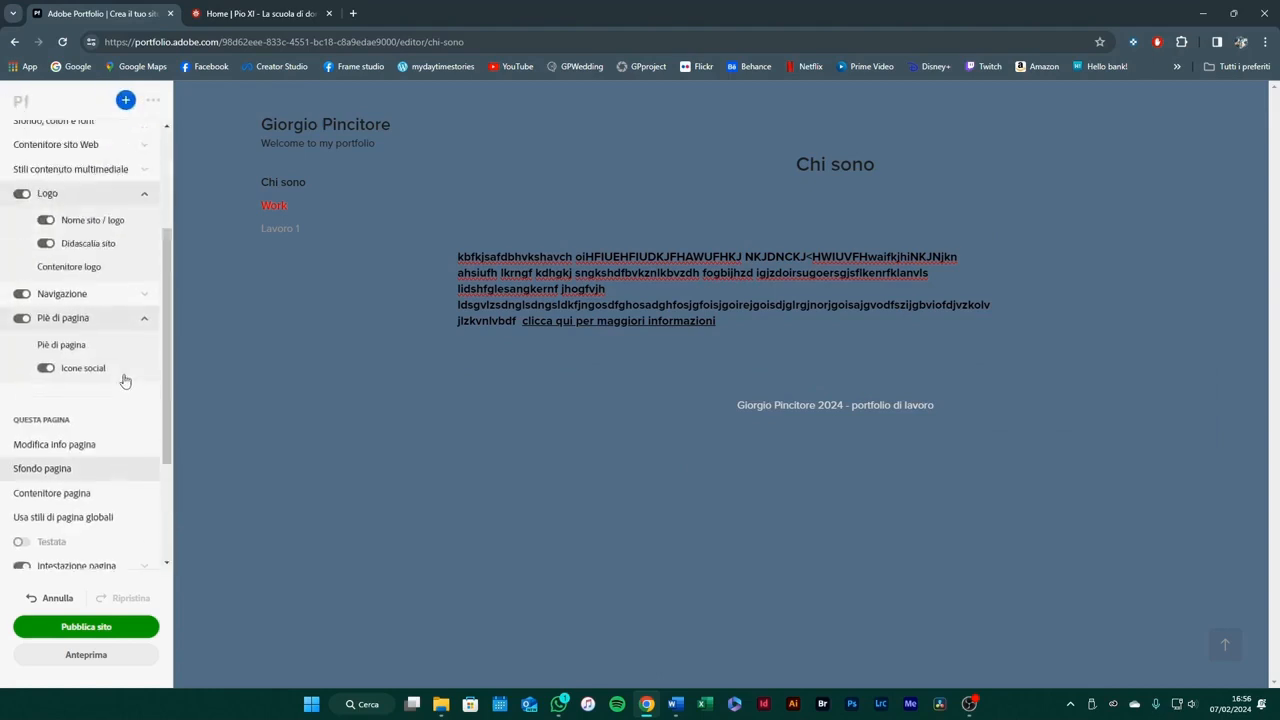
left_click(144, 226)
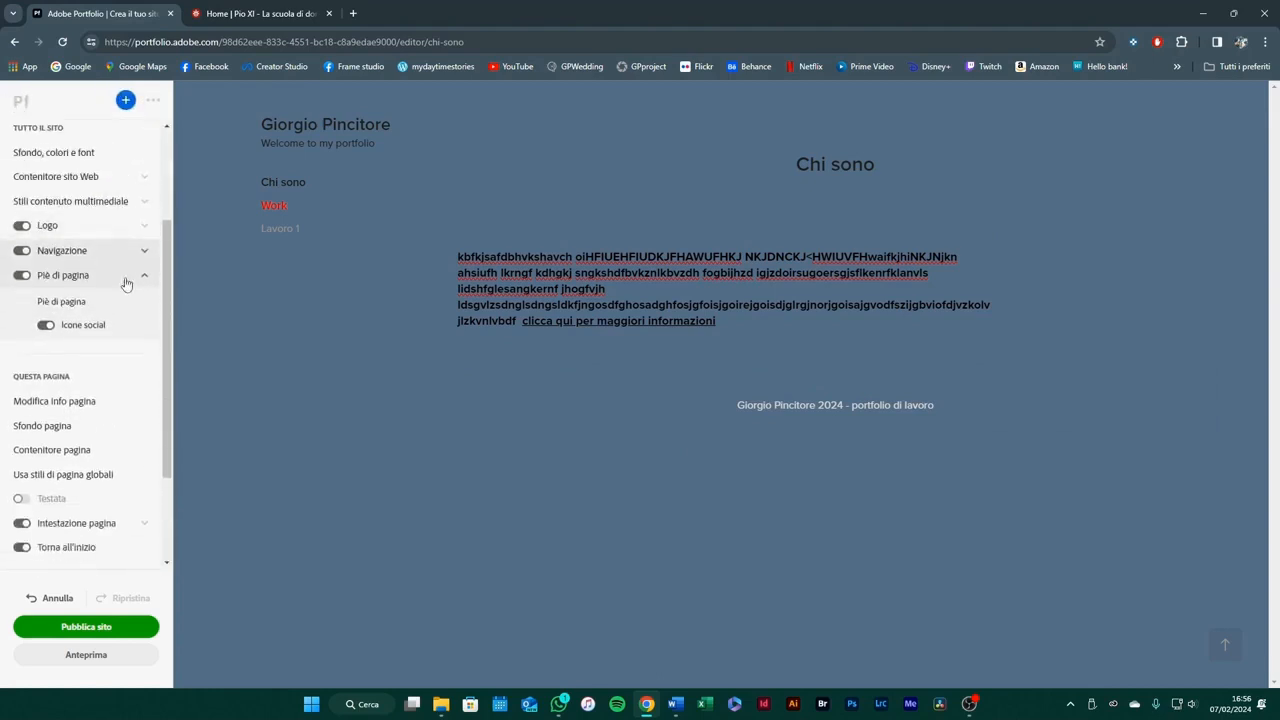
scroll(127, 300, "up", 1)
scroll(127, 300, "up", 2)
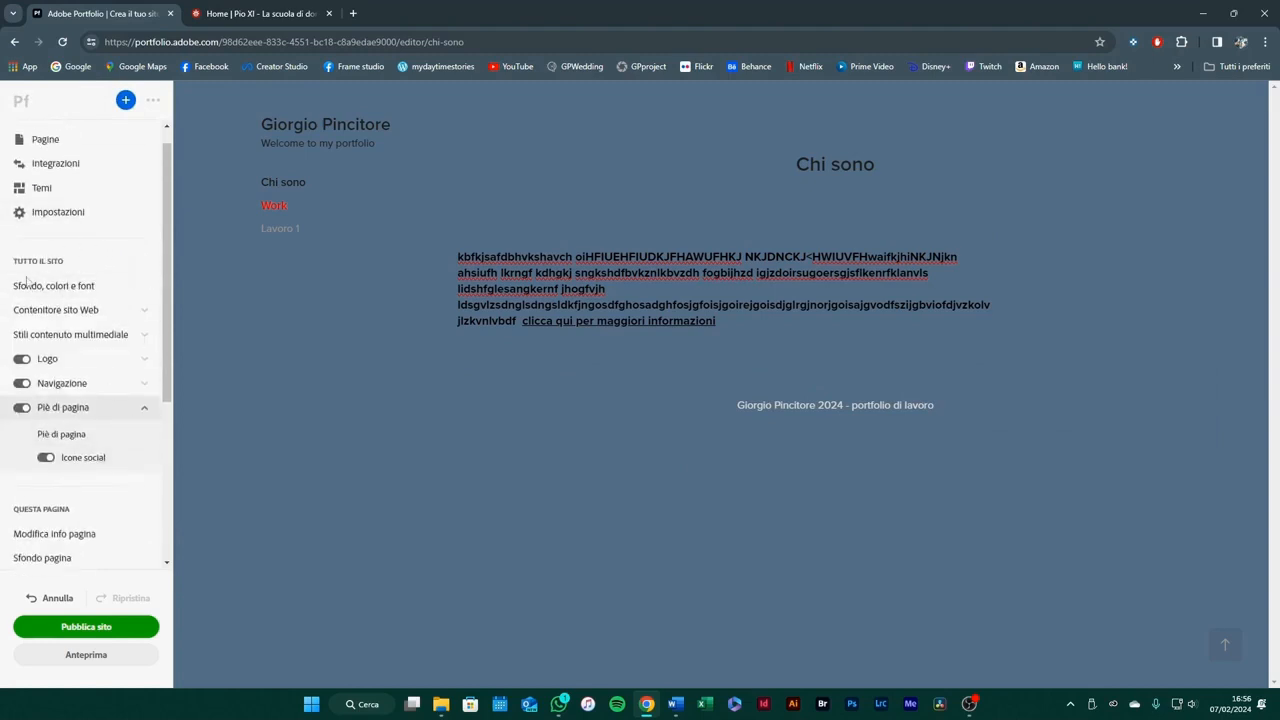
scroll(80, 380, "down", 1)
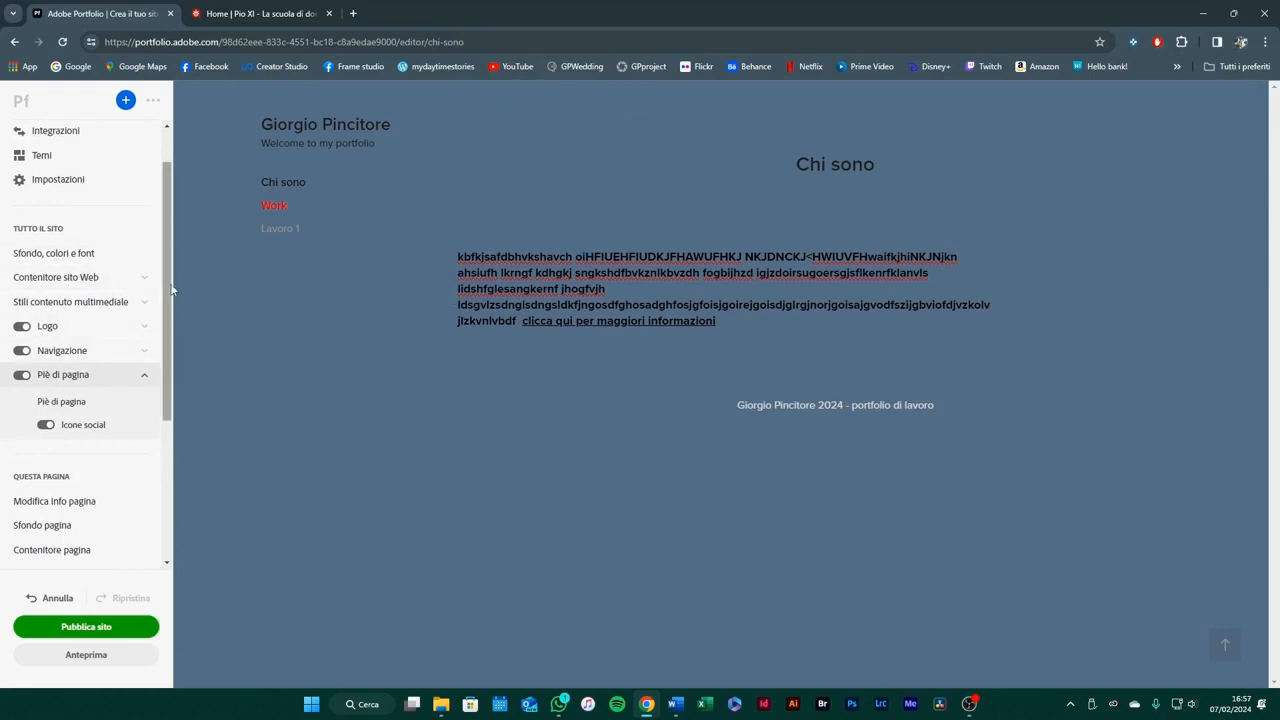
scroll(168, 311, "down", 1)
left_click_drag(171, 315, 173, 433)
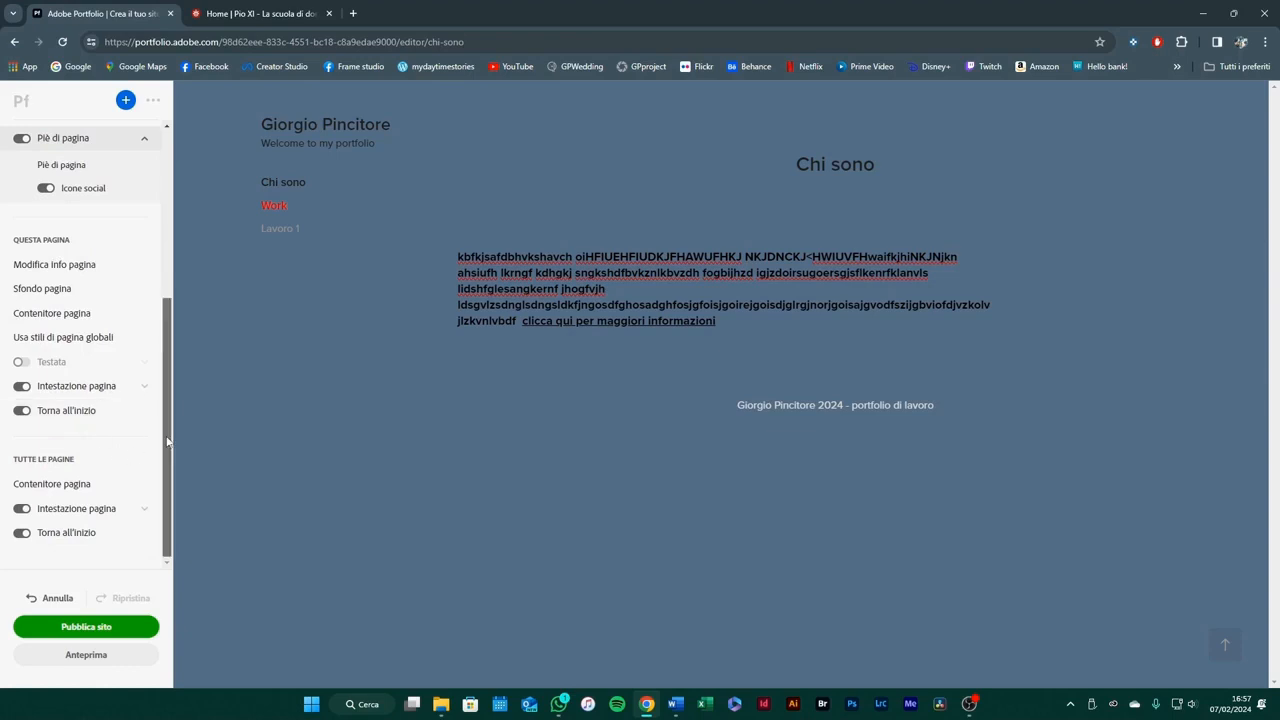
scroll(169, 311, "up", 3)
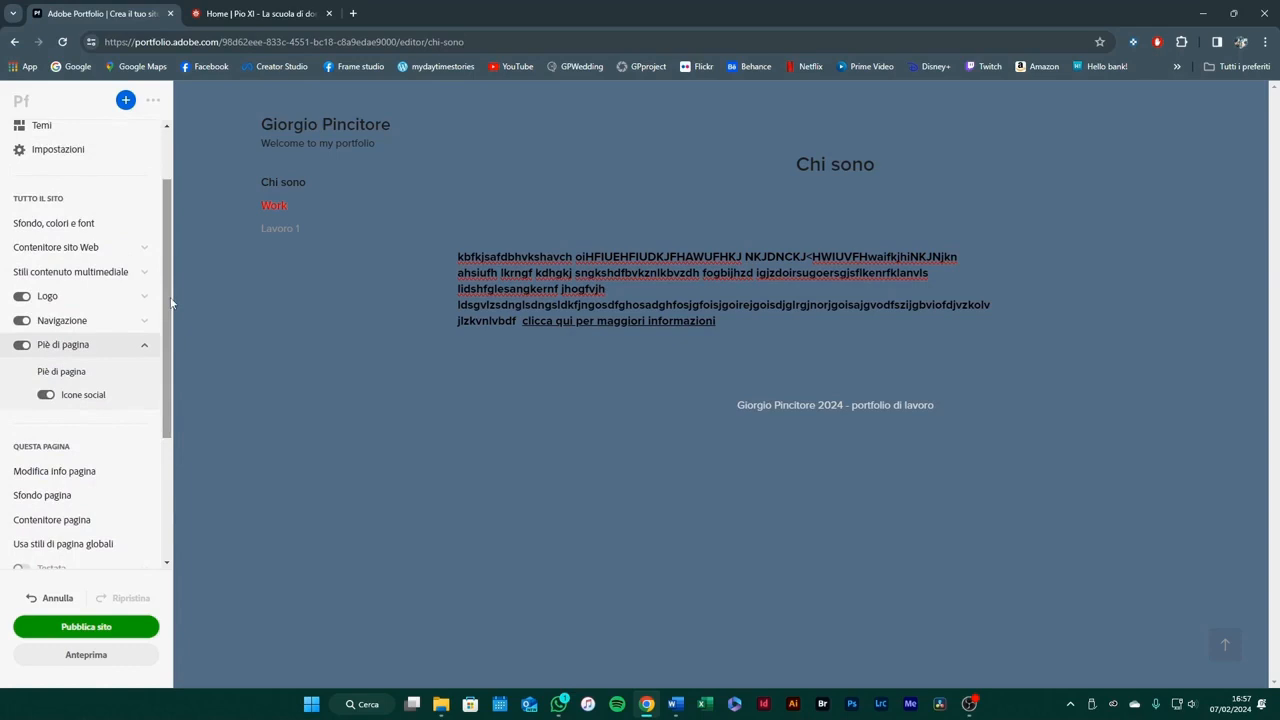
scroll(171, 298, "down", 1)
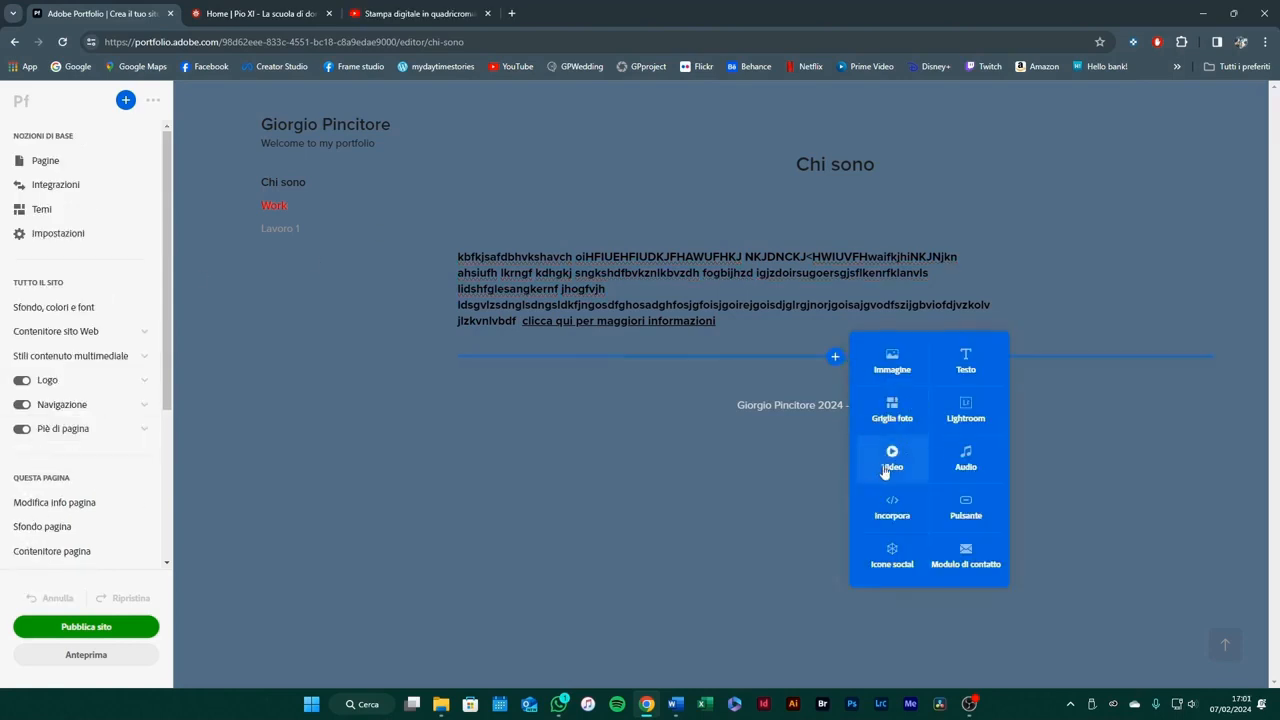
Add a button below the text on the Chi sono page and open its link destination options
left_click(976, 514)
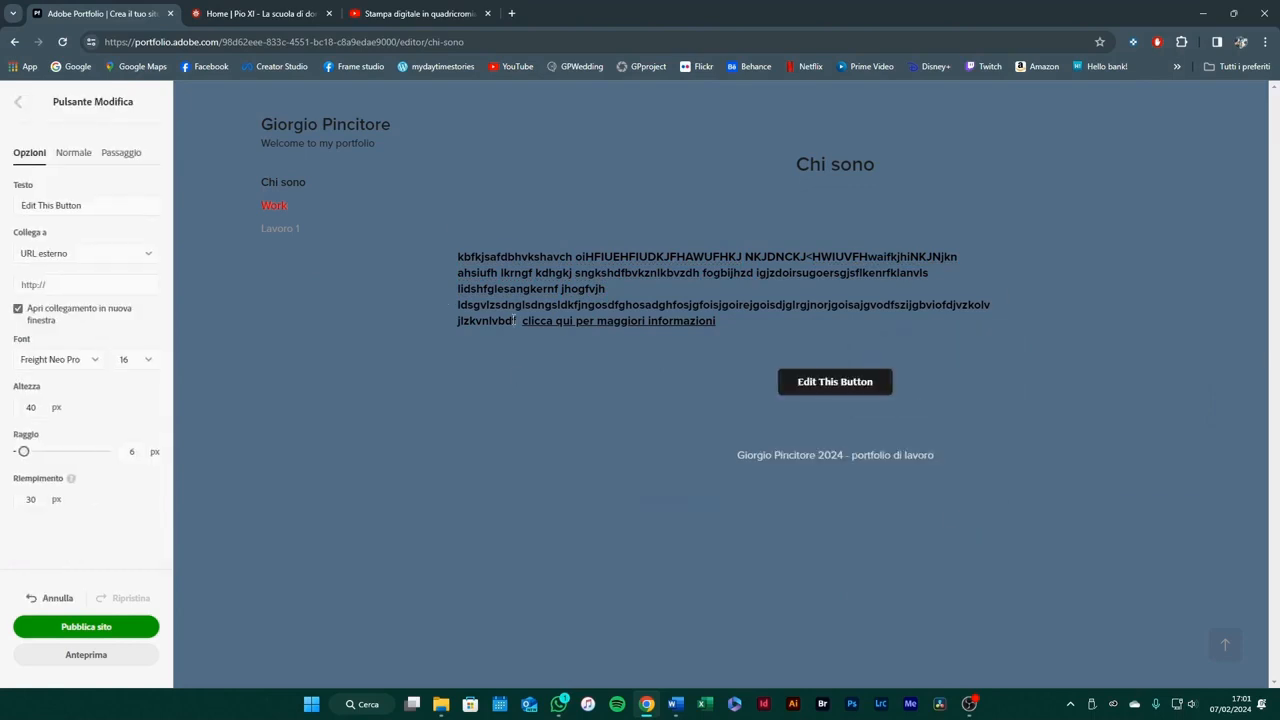
left_click(87, 256)
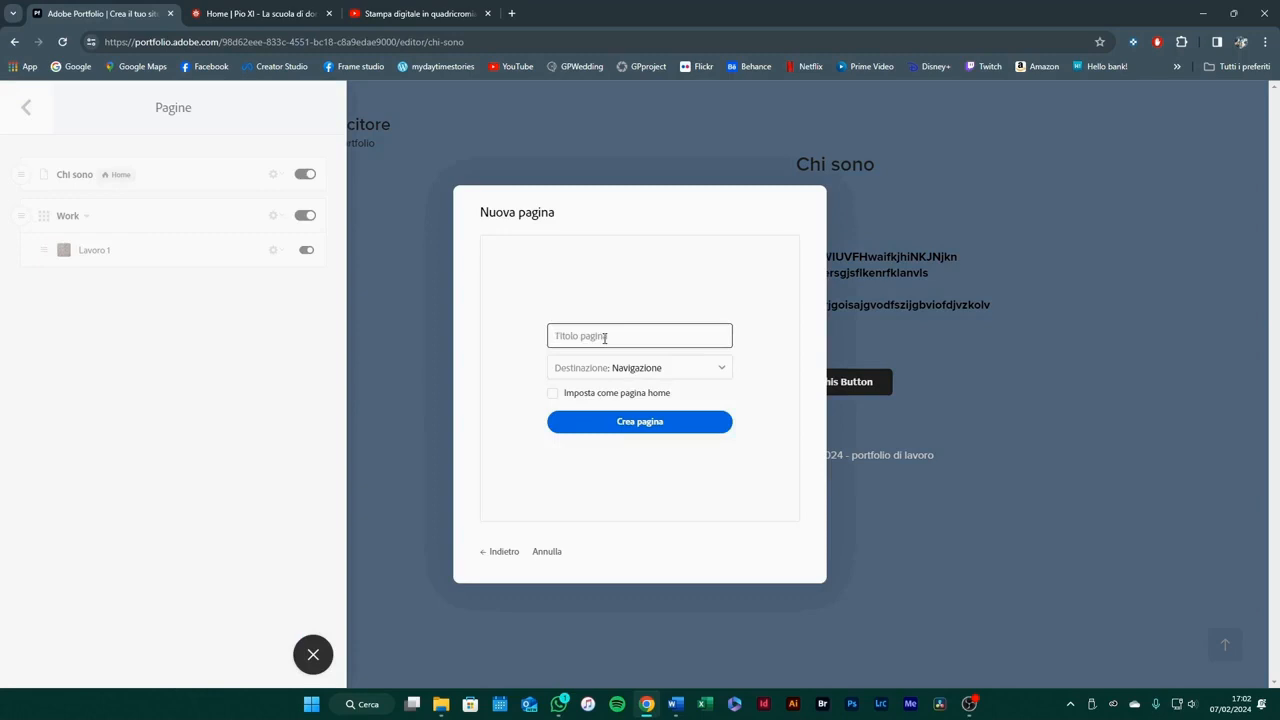
Create a new page titled "prova" in the site navigation
type("prova")
left_click(629, 427)
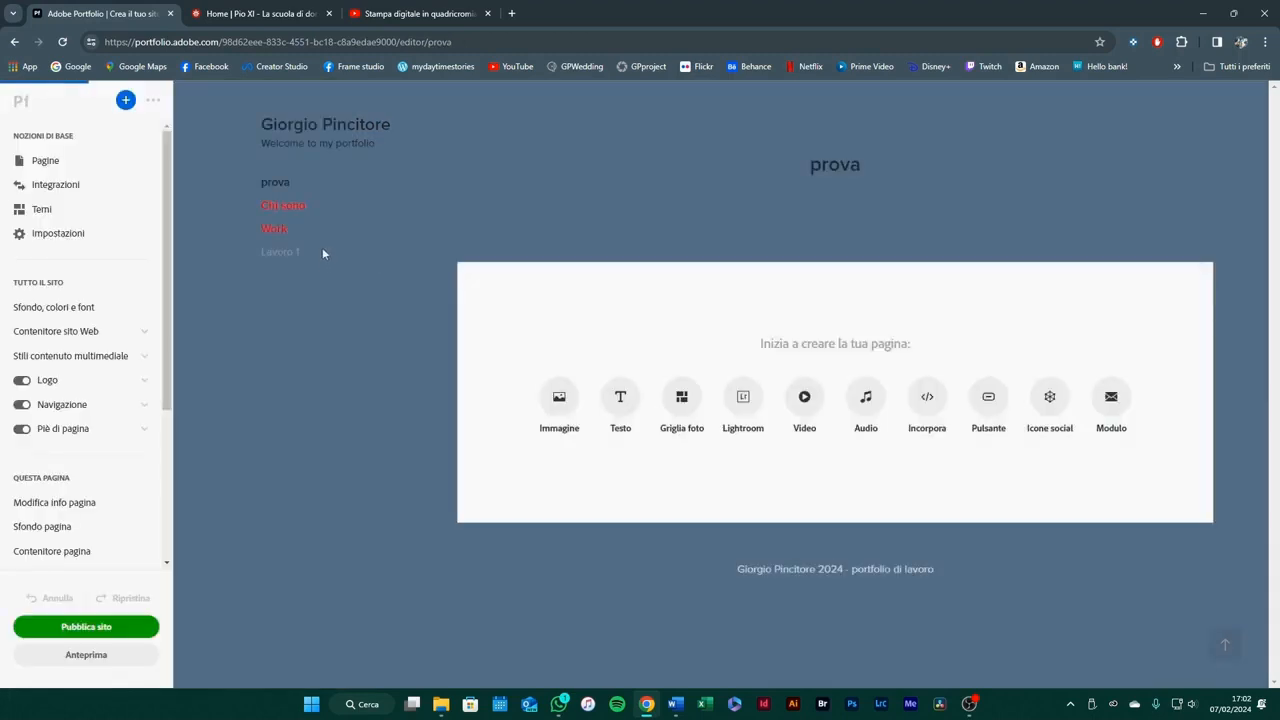
Move the prova page to the end of the page list, below Work, and hide it from the navigation
left_click(40, 161)
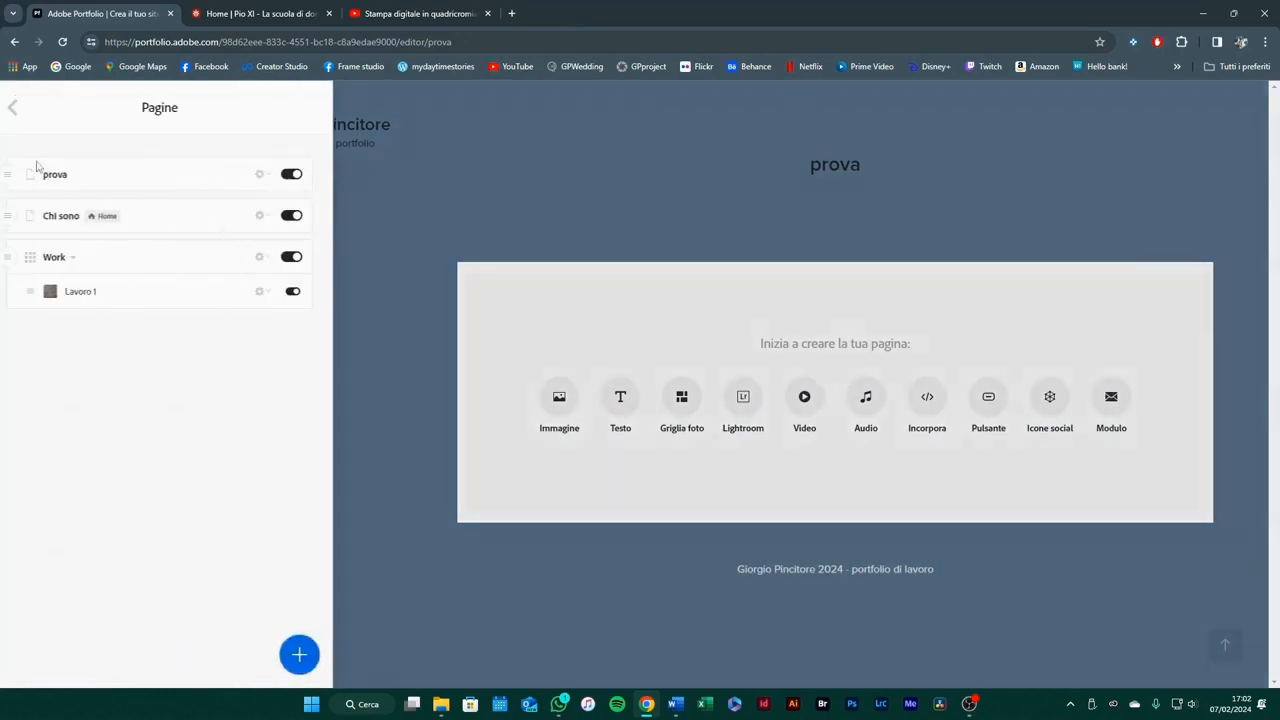
left_click_drag(23, 172, 14, 292)
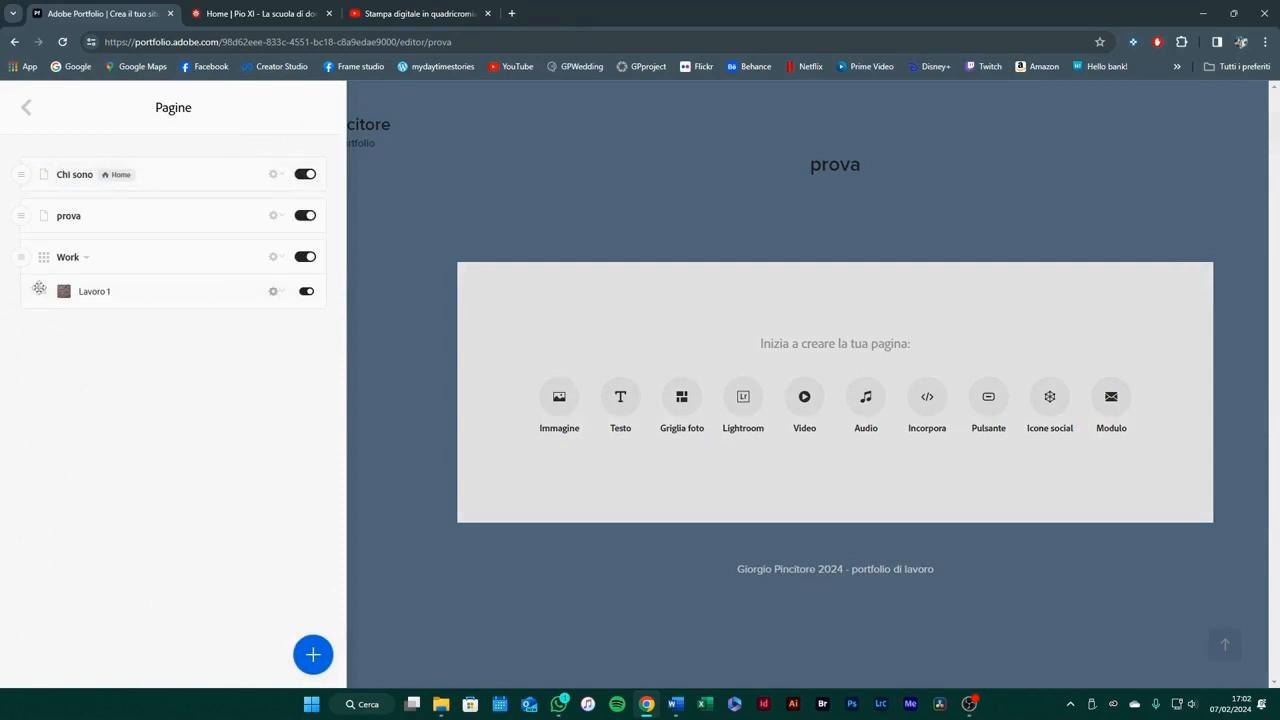
left_click_drag(22, 215, 22, 291)
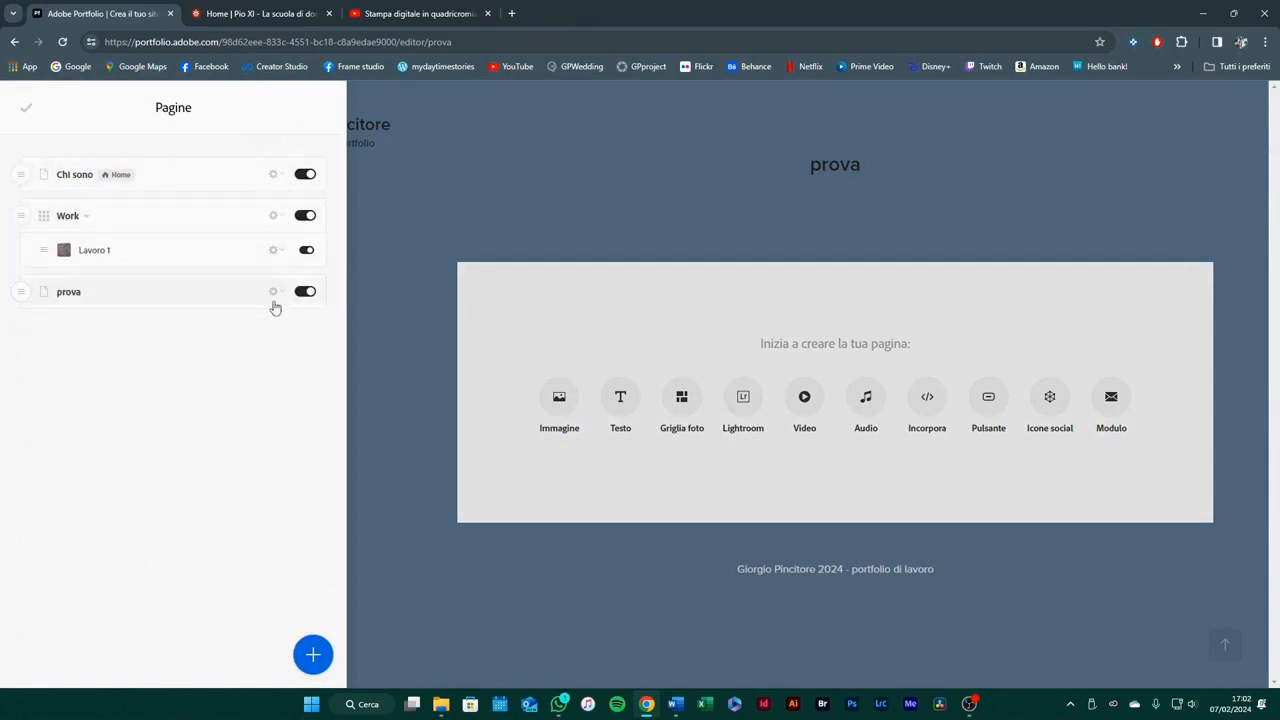
left_click(280, 293)
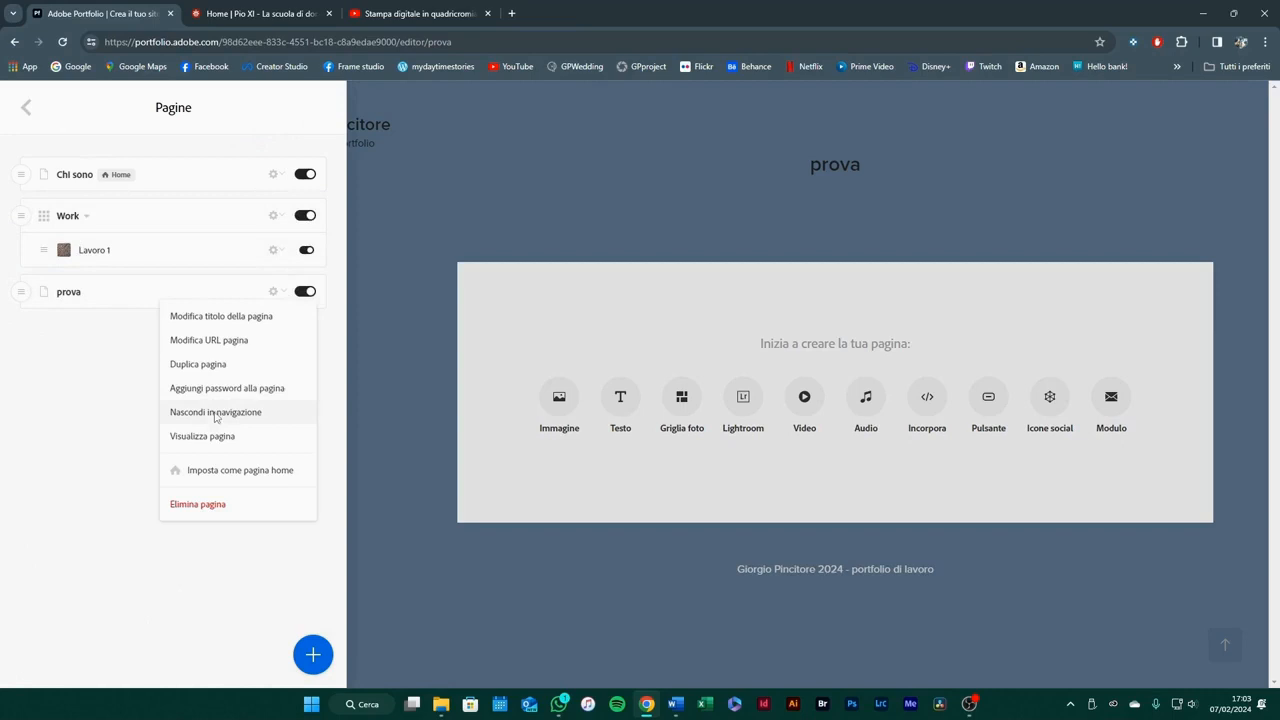
left_click(216, 413)
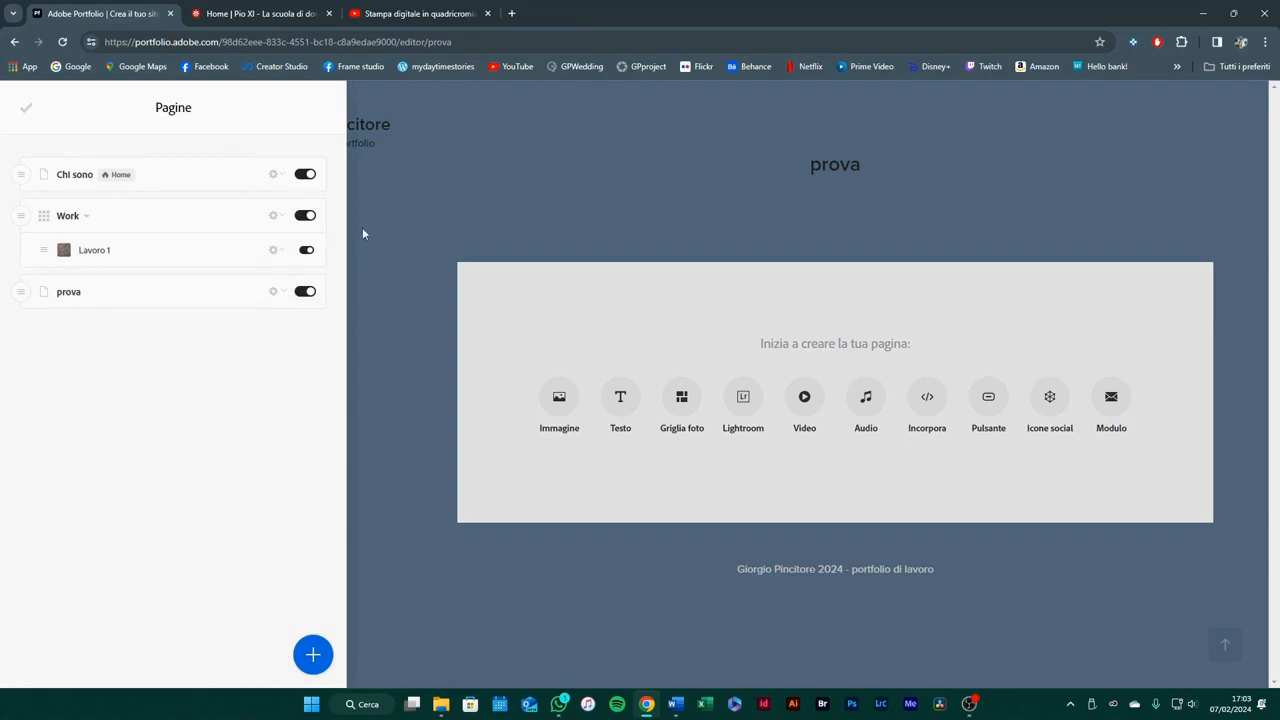
left_click(393, 254)
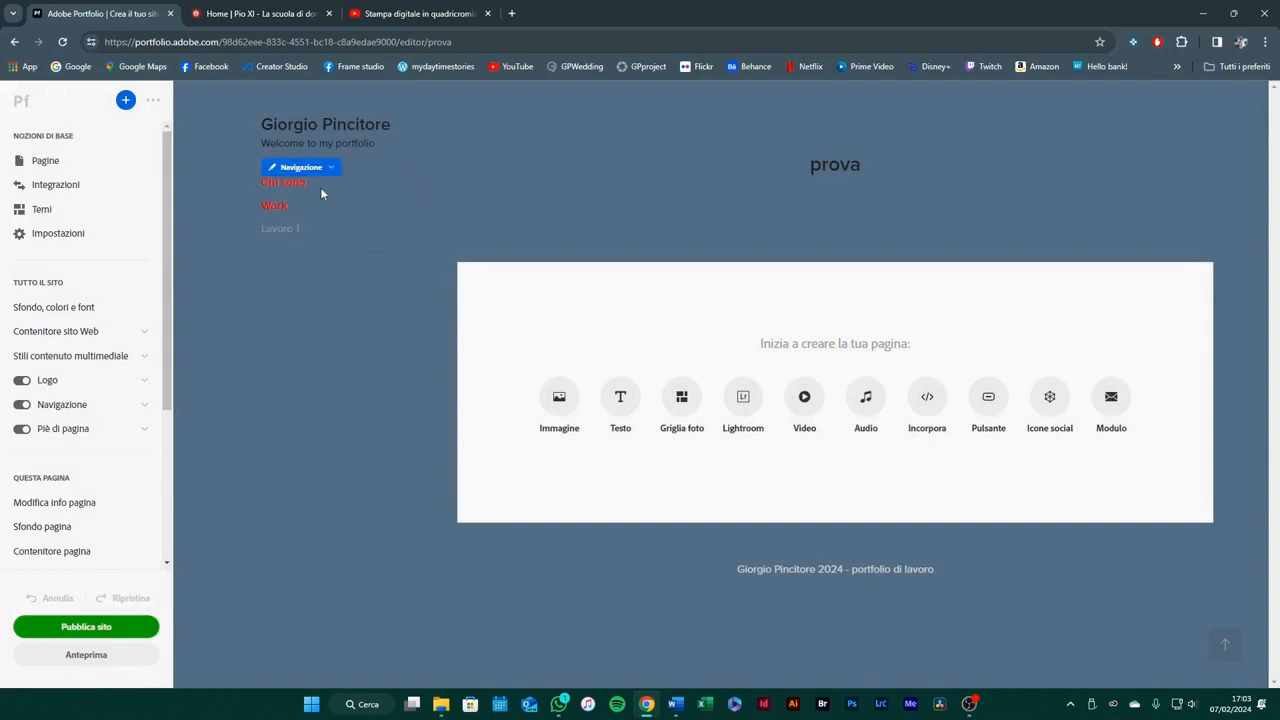
Open the Chi sono page's button for editing and review its link destinations, keeping the external URL option
left_click(77, 160)
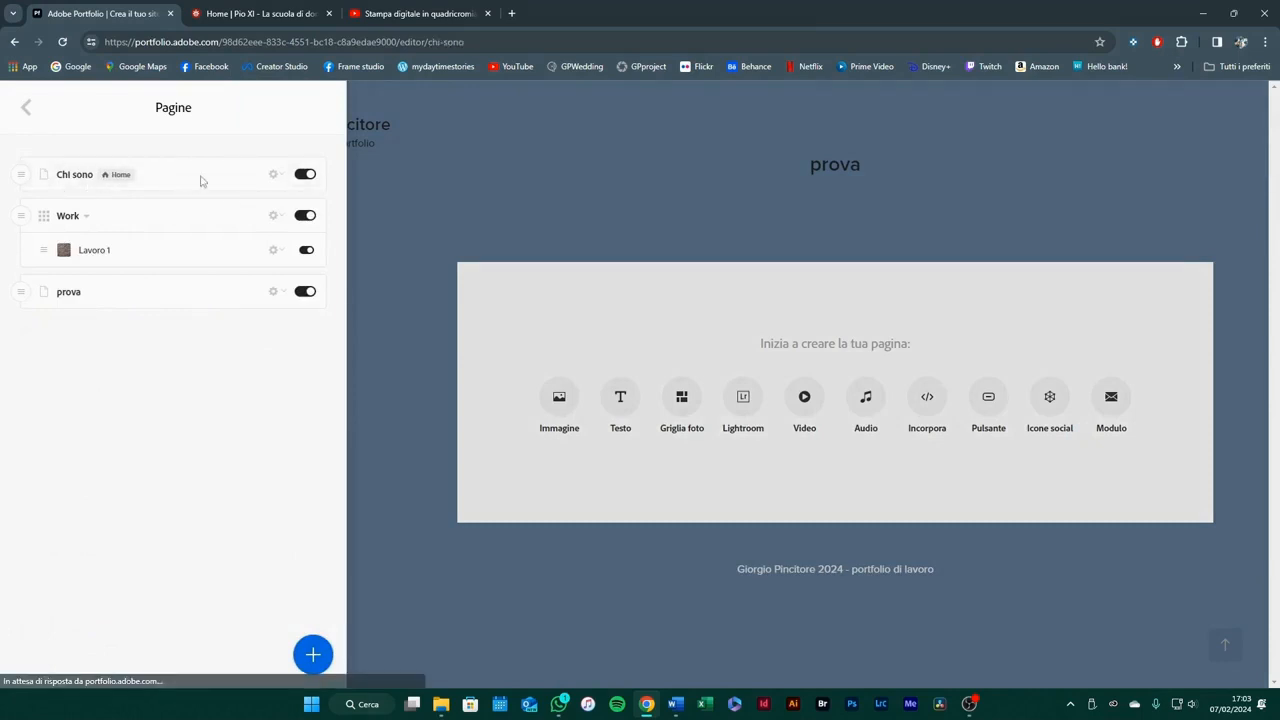
left_click(200, 176)
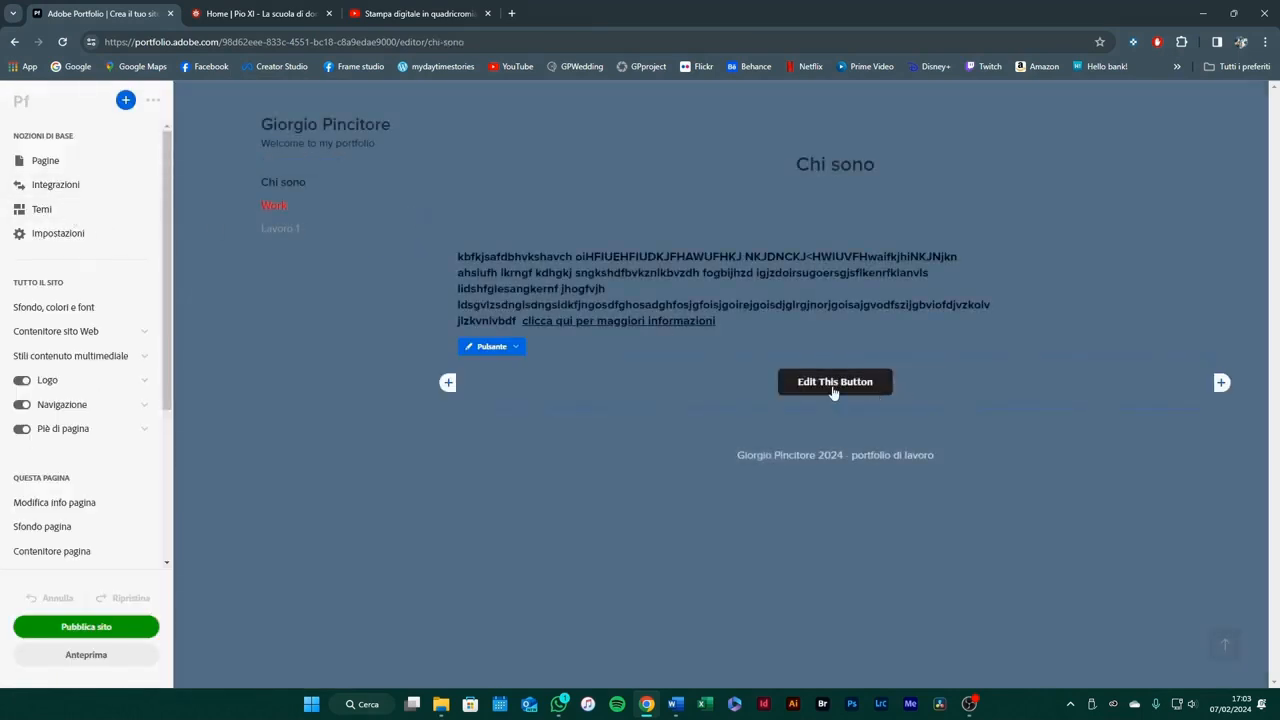
left_click(497, 349)
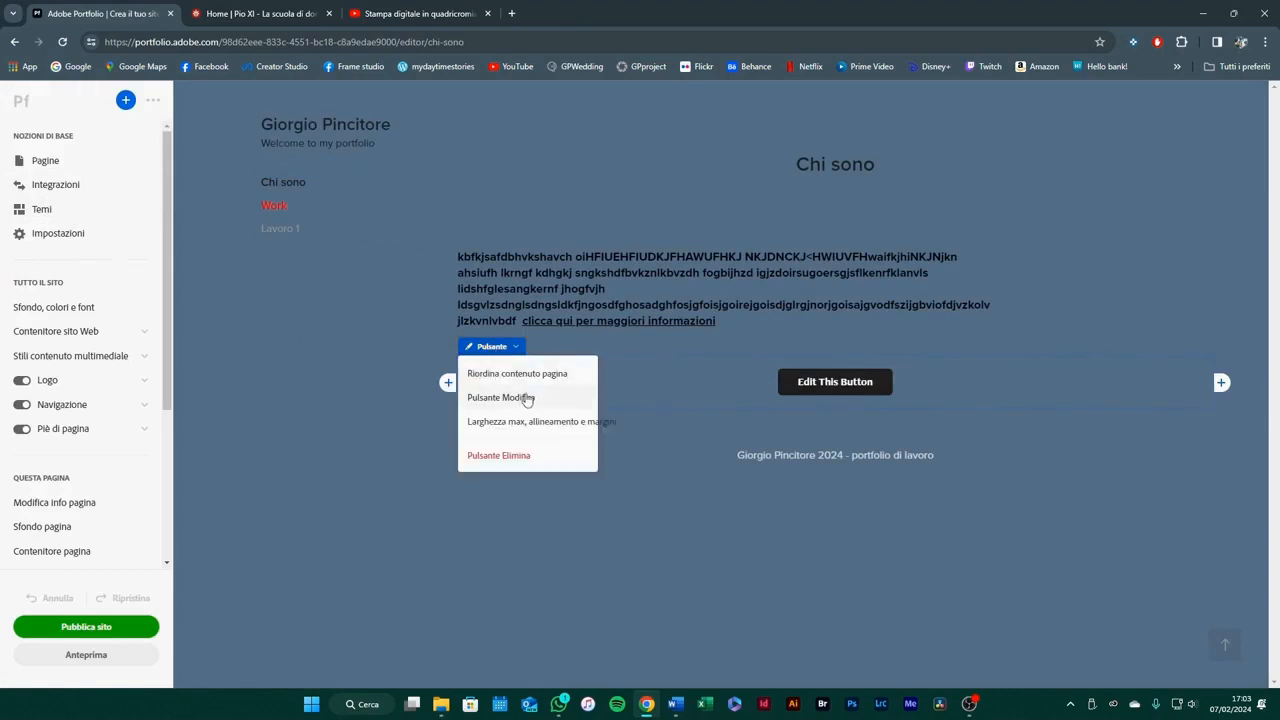
left_click(527, 399)
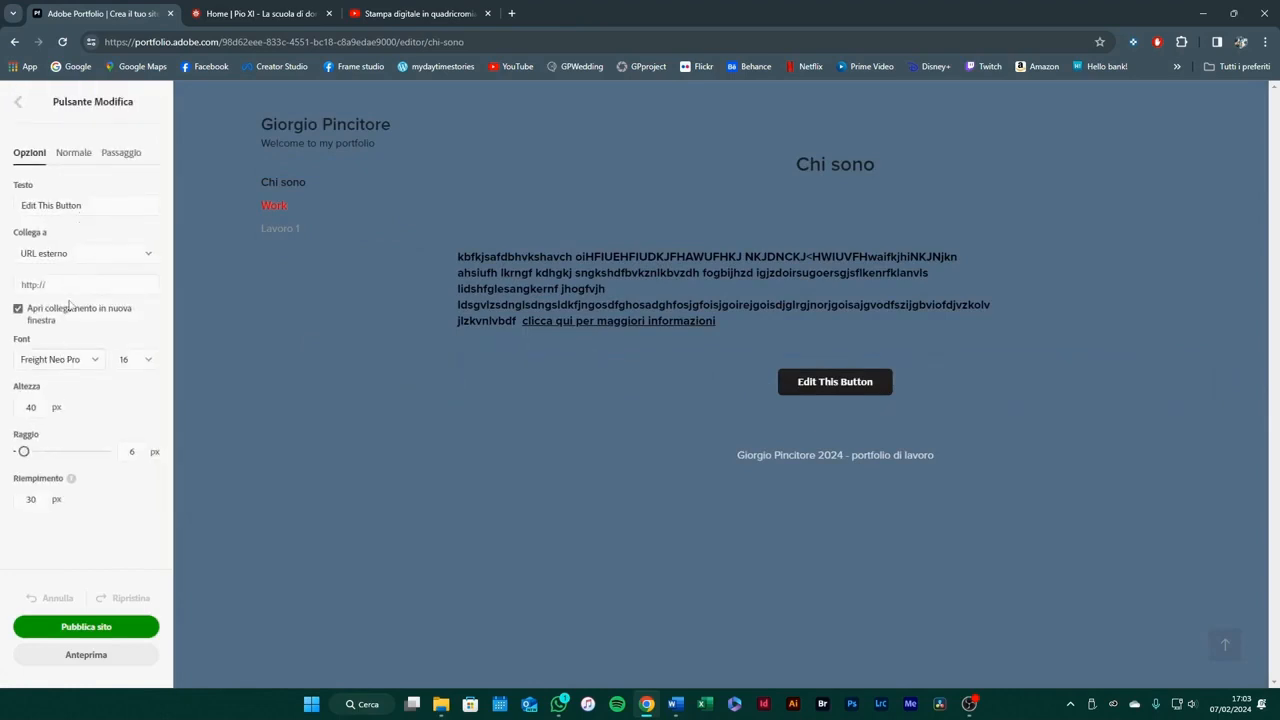
left_click(57, 253)
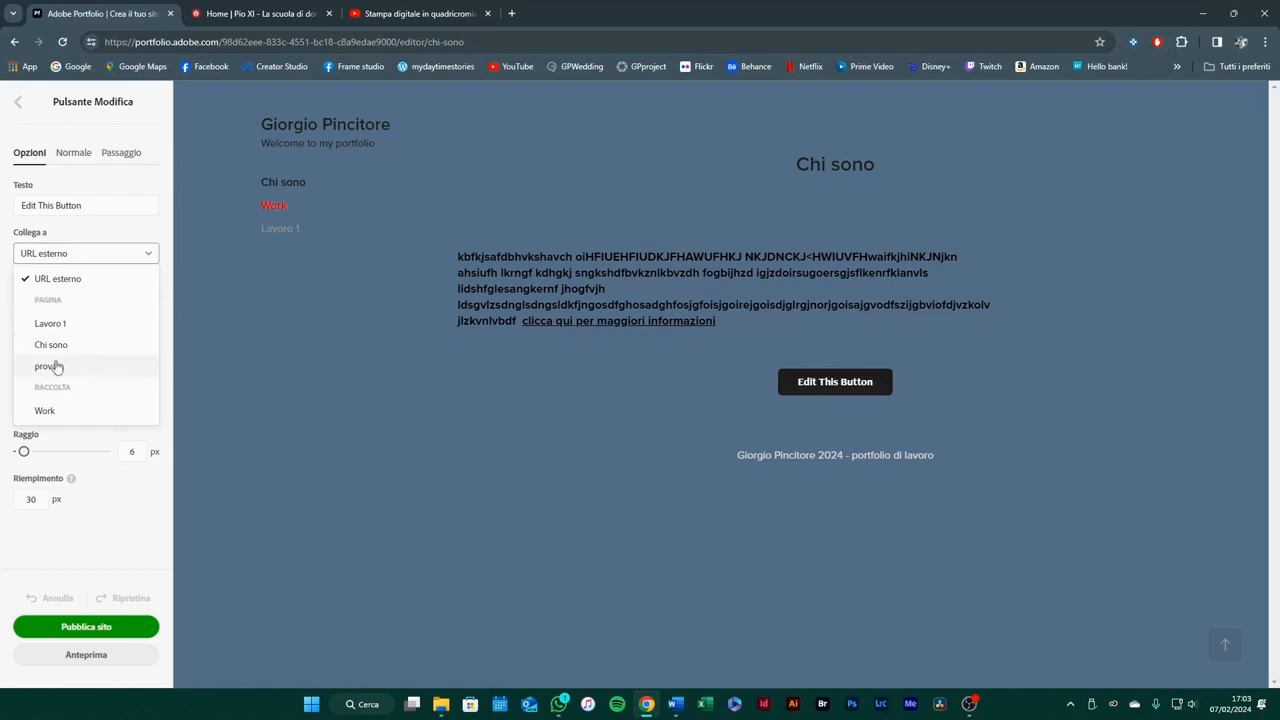
left_click(71, 256)
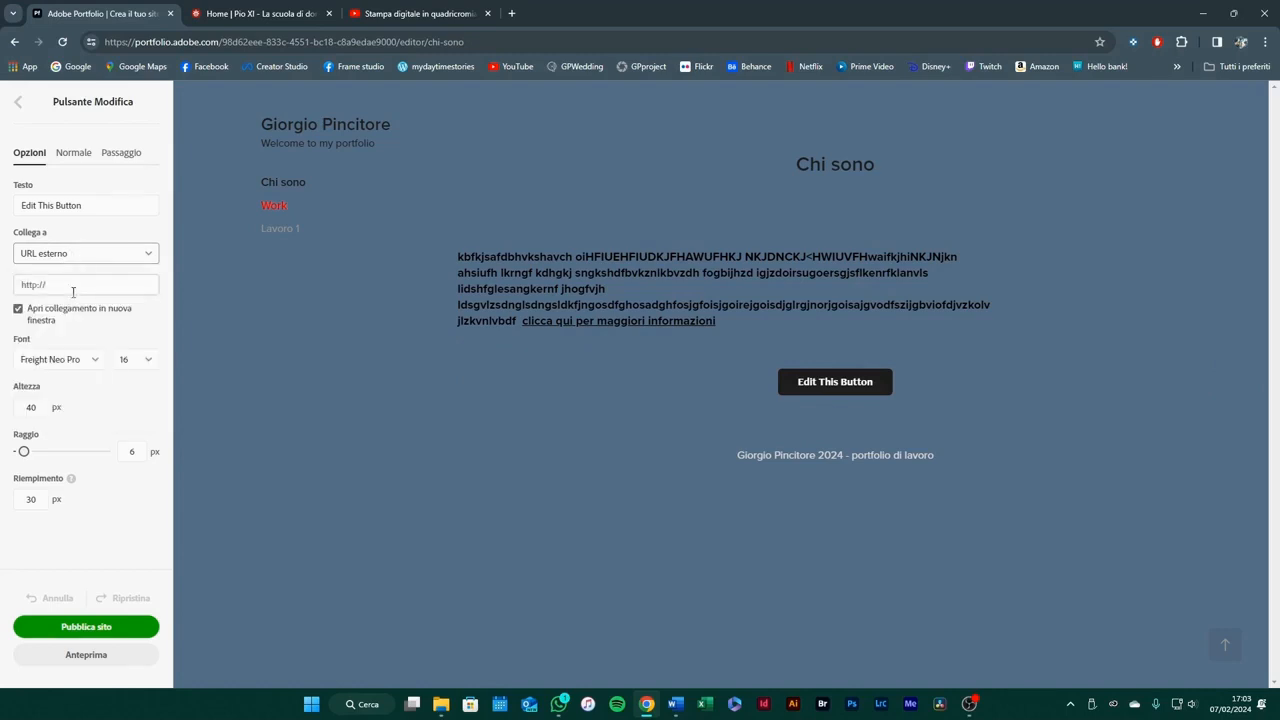
Copy the address of the "Stampa digitale in quadricromia" YouTube video and paste it as the button's external URL
left_click(415, 14)
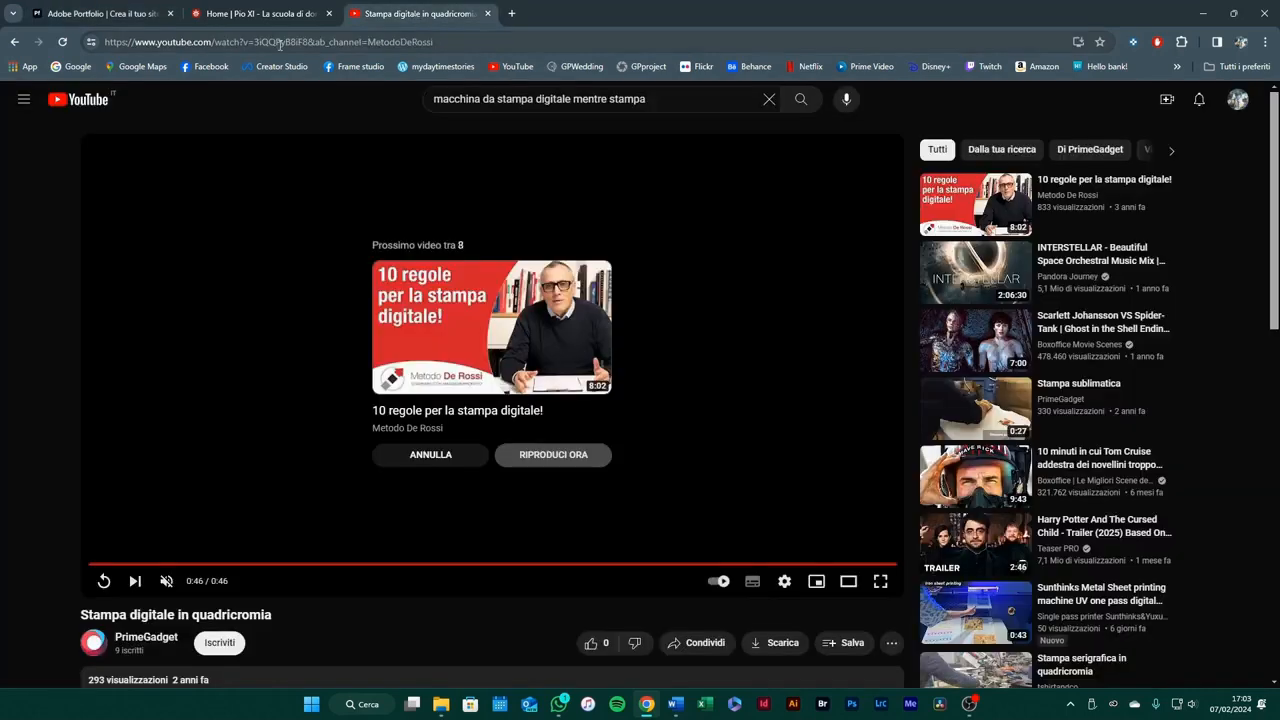
right_click(333, 42)
left_click(333, 172)
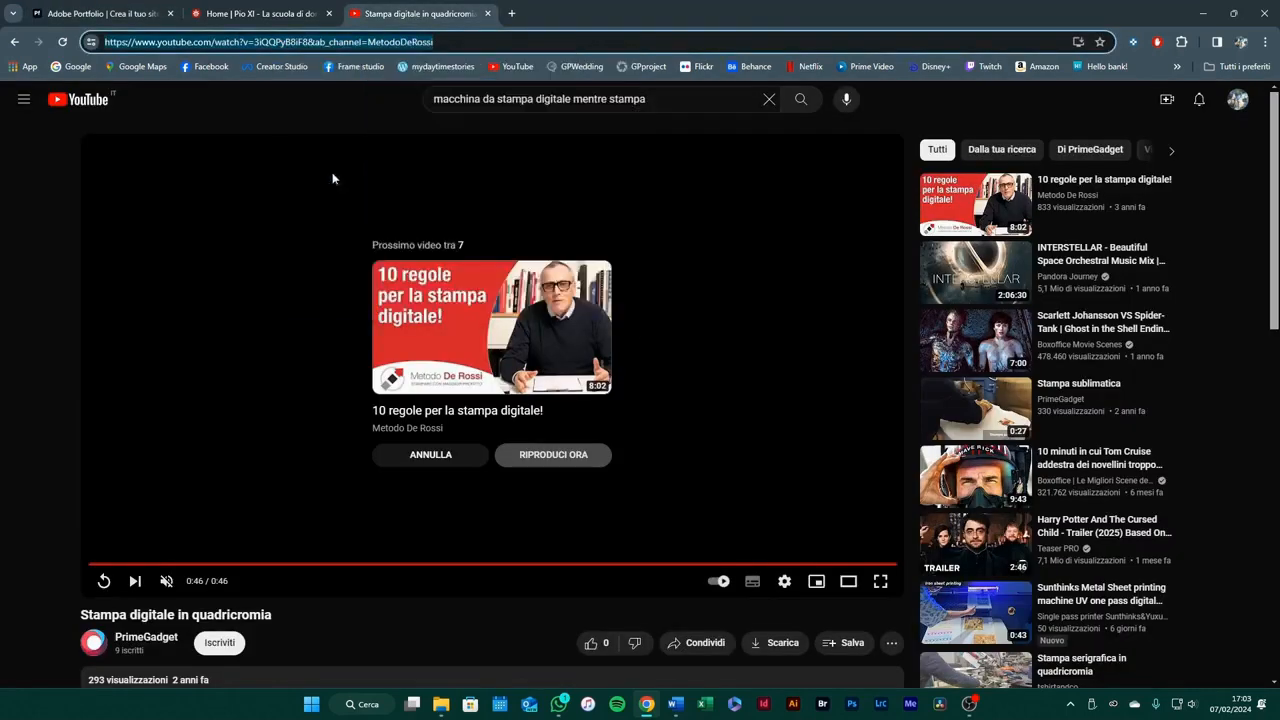
left_click(150, 14)
left_click(53, 286)
key("ctrl+v")
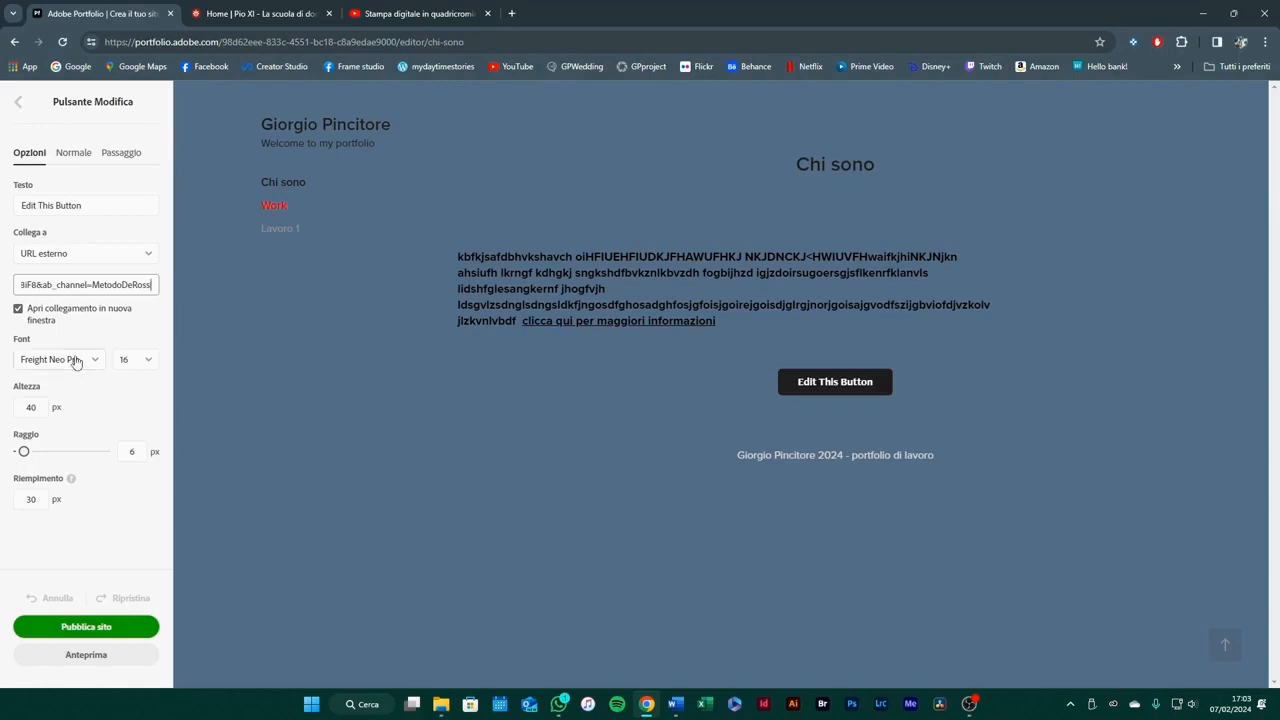
Check the button's font choices without changing the font, and reduce its corner radius to get square corners
left_click(76, 362)
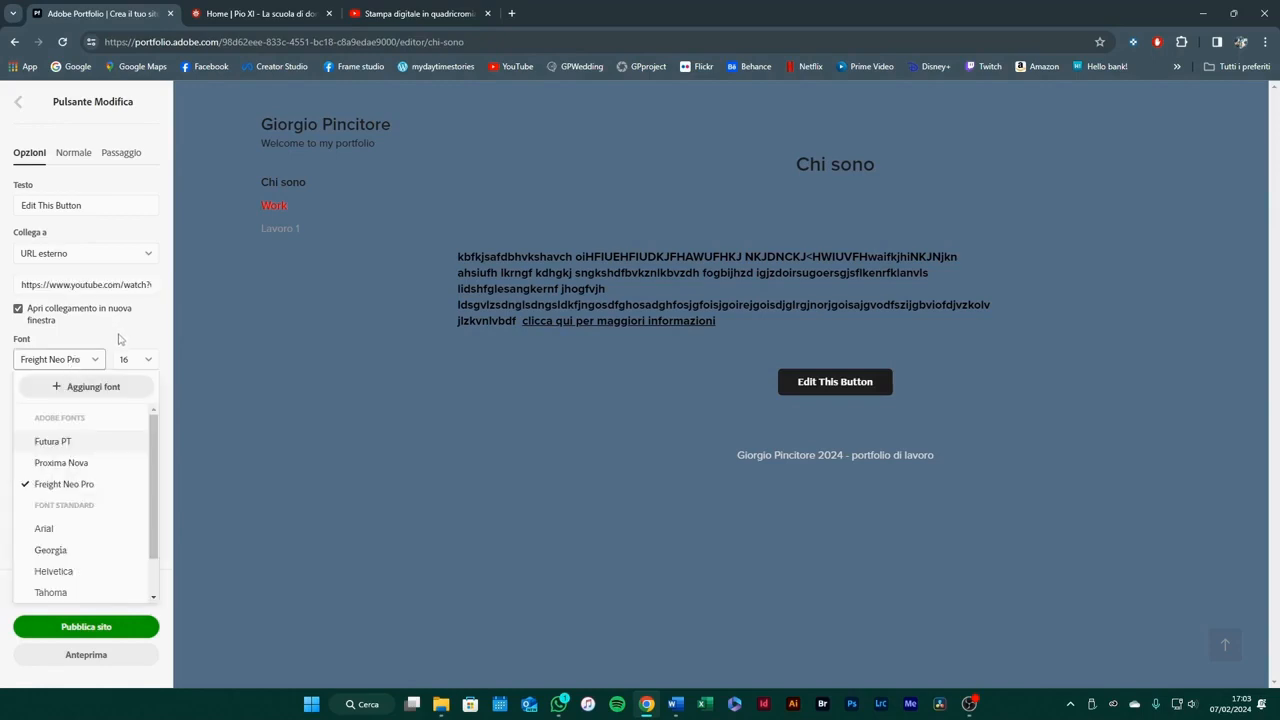
left_click(109, 360)
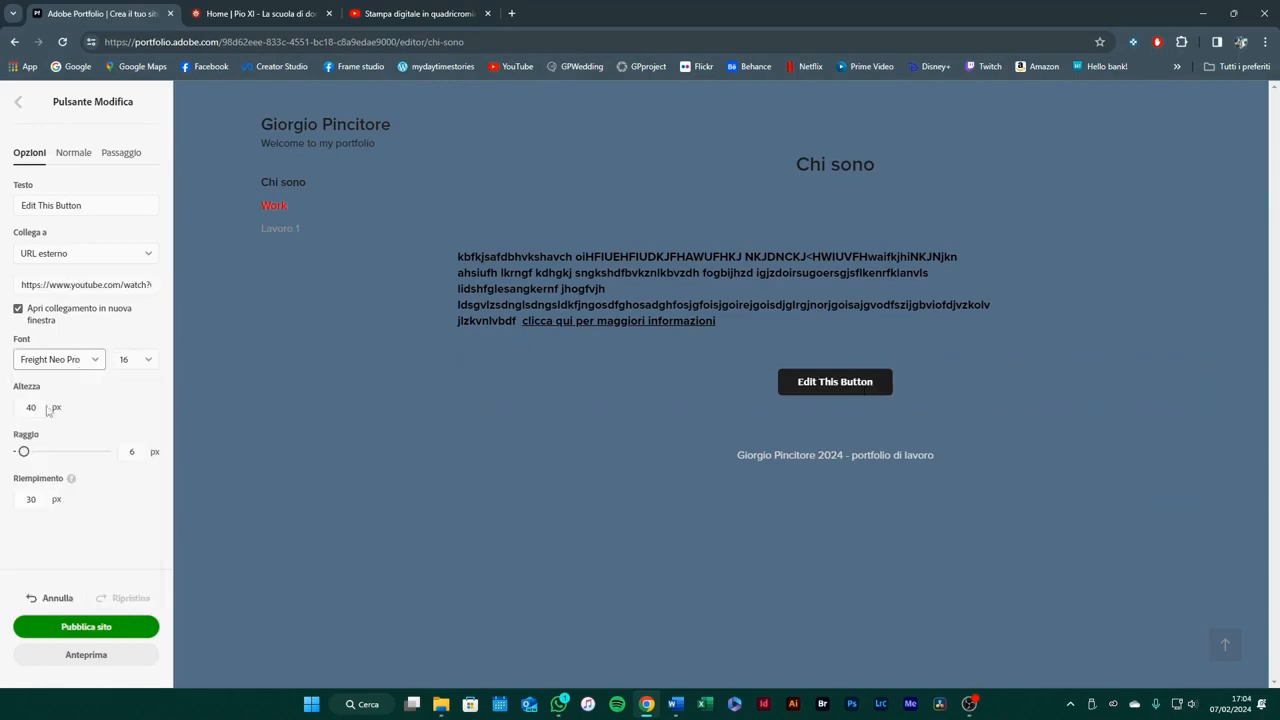
mouse_move(24, 452)
left_mouse_down()
mouse_move(58, 452)
mouse_move(18, 452)
left_mouse_up()
Set the button's background colour in the normal state to teal blue #12A7B8
left_click(85, 155)
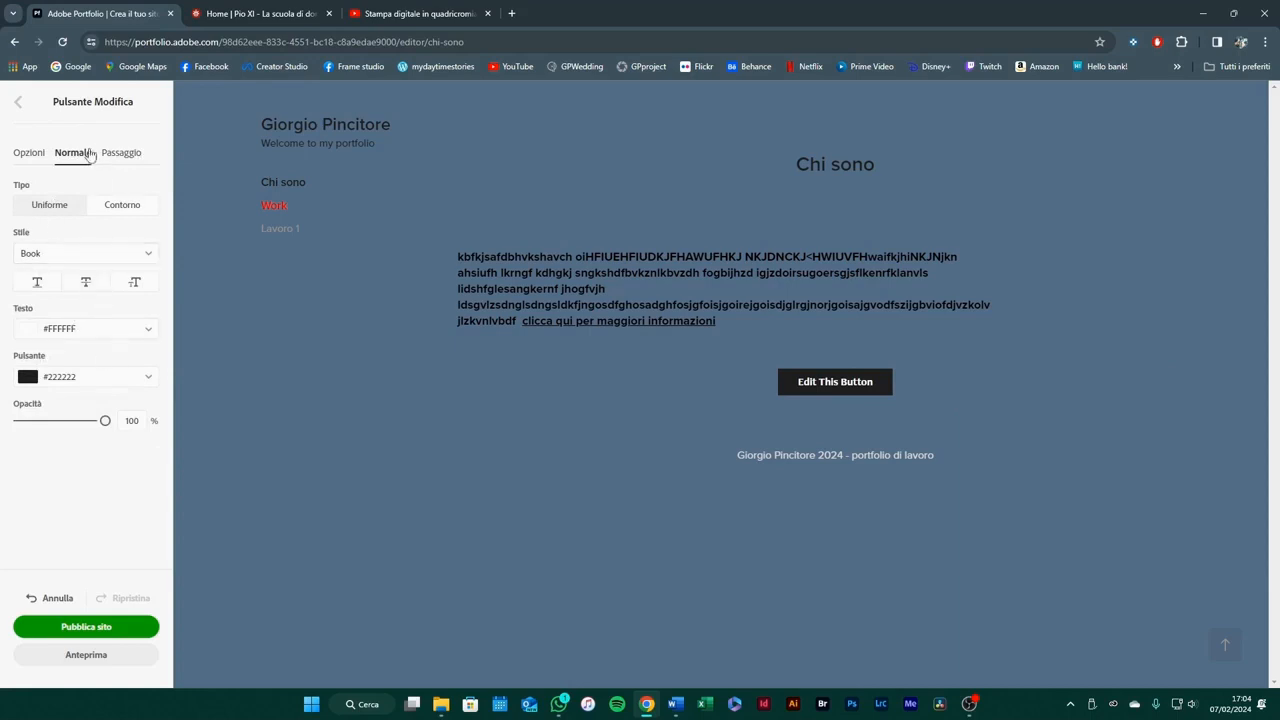
left_click(28, 379)
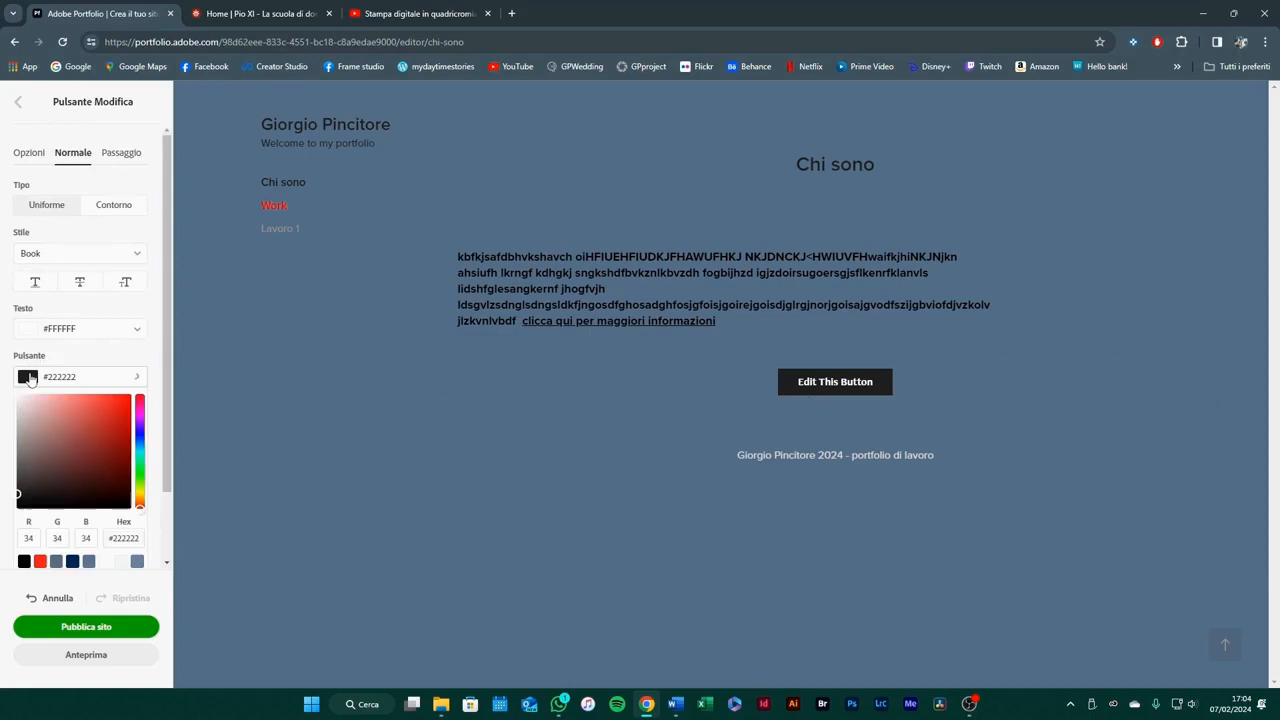
left_click(139, 452)
left_click(119, 427)
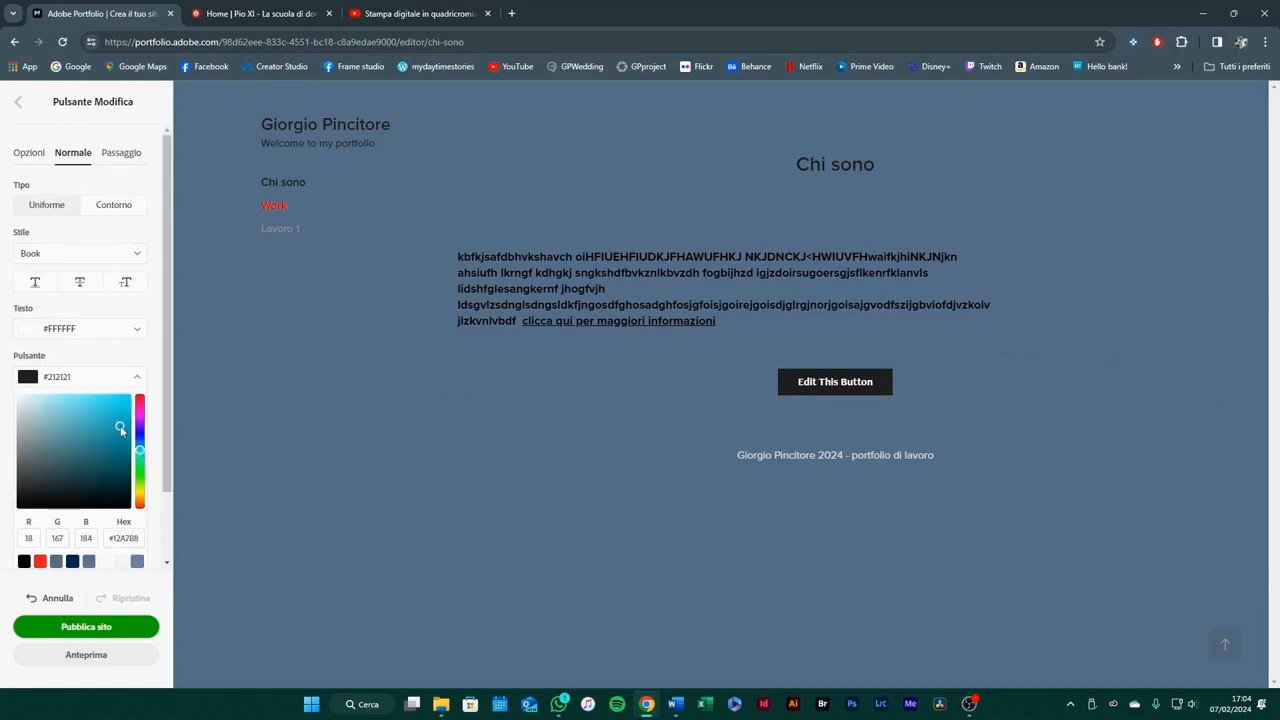
Try blue and orange-brown colours for the button's normal-state text and return it to white #FFFFFF
left_click(100, 332)
left_click(128, 362)
left_click_drag(139, 426, 139, 393)
left_click(122, 351)
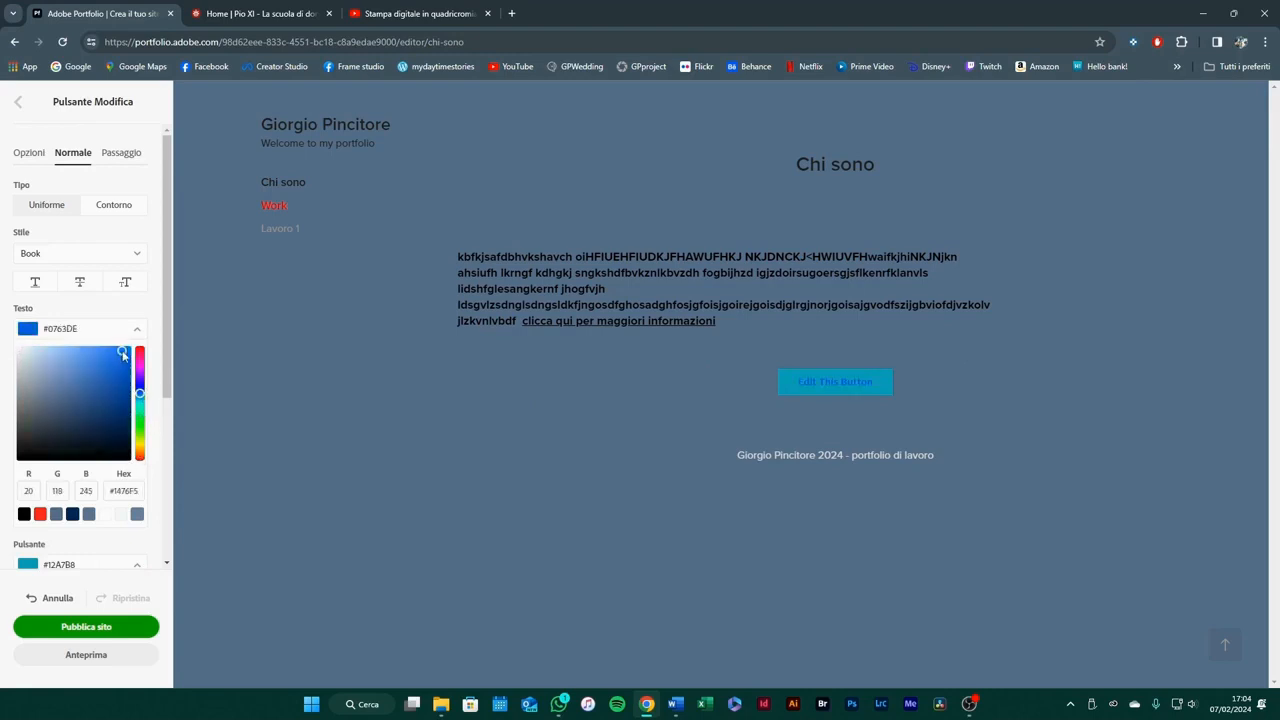
left_click(140, 432)
left_click(112, 390)
left_click(140, 455)
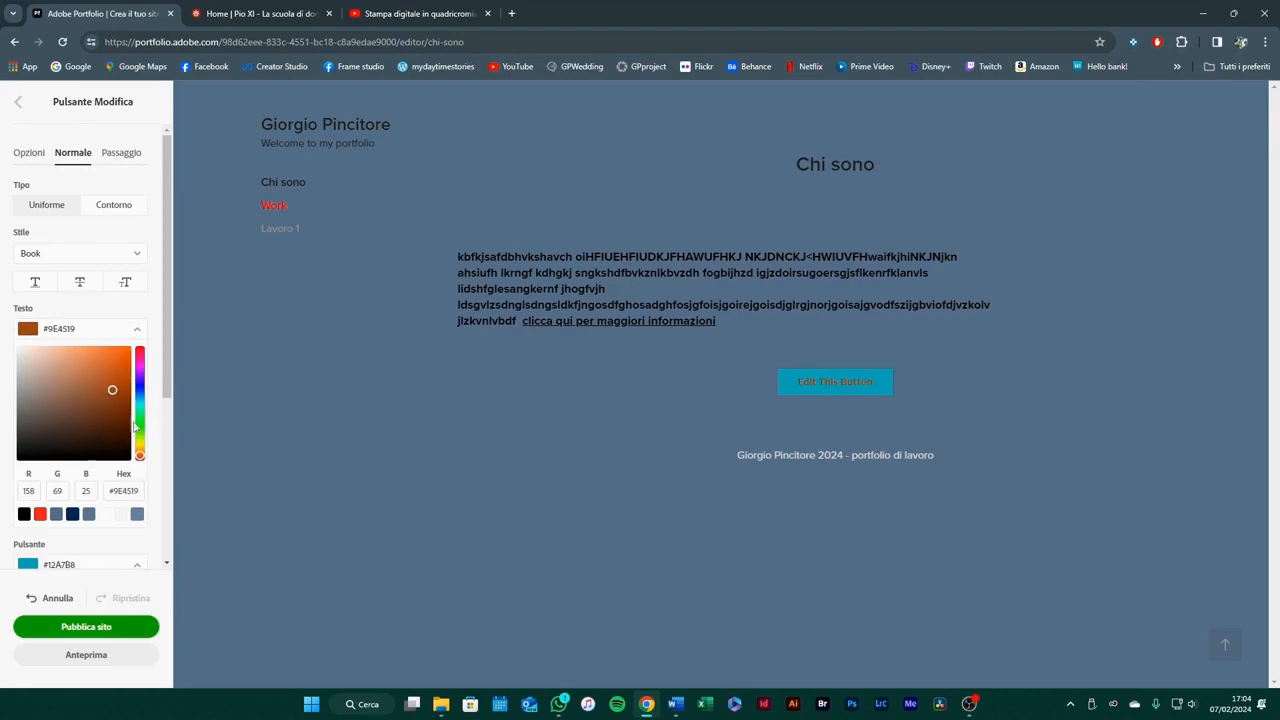
left_click_drag(118, 365, 12, 347)
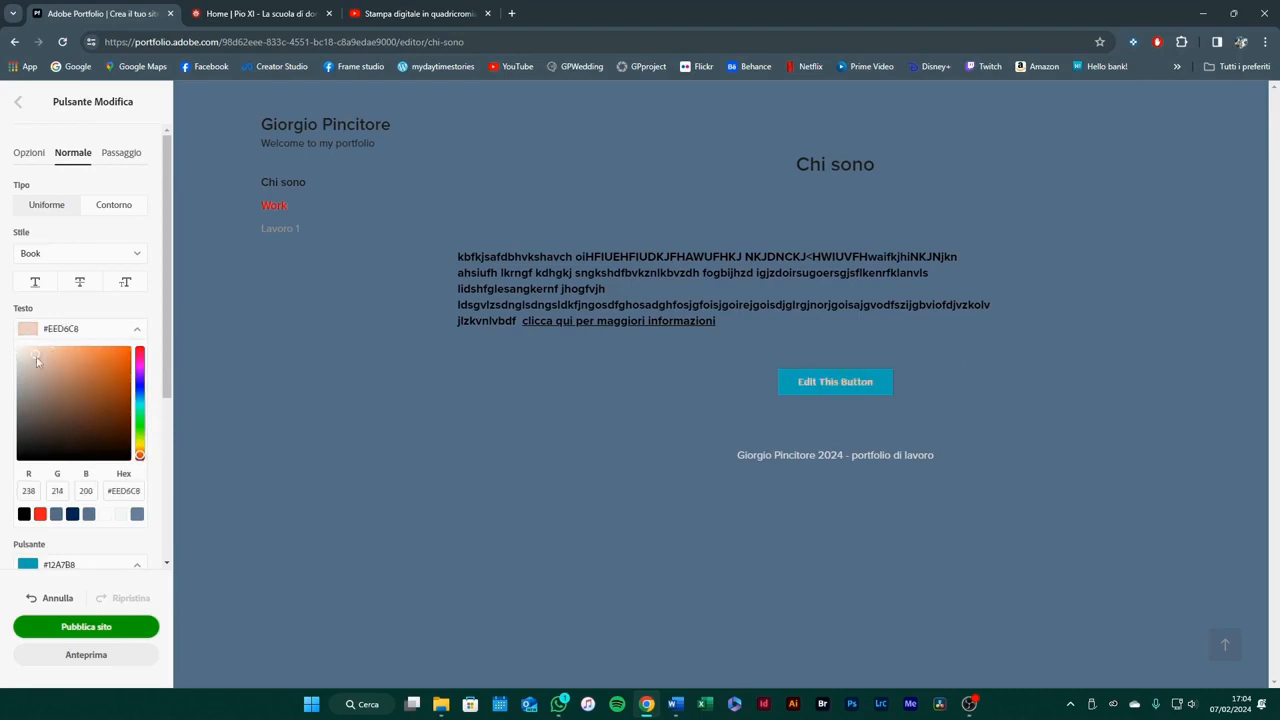
left_click(137, 329)
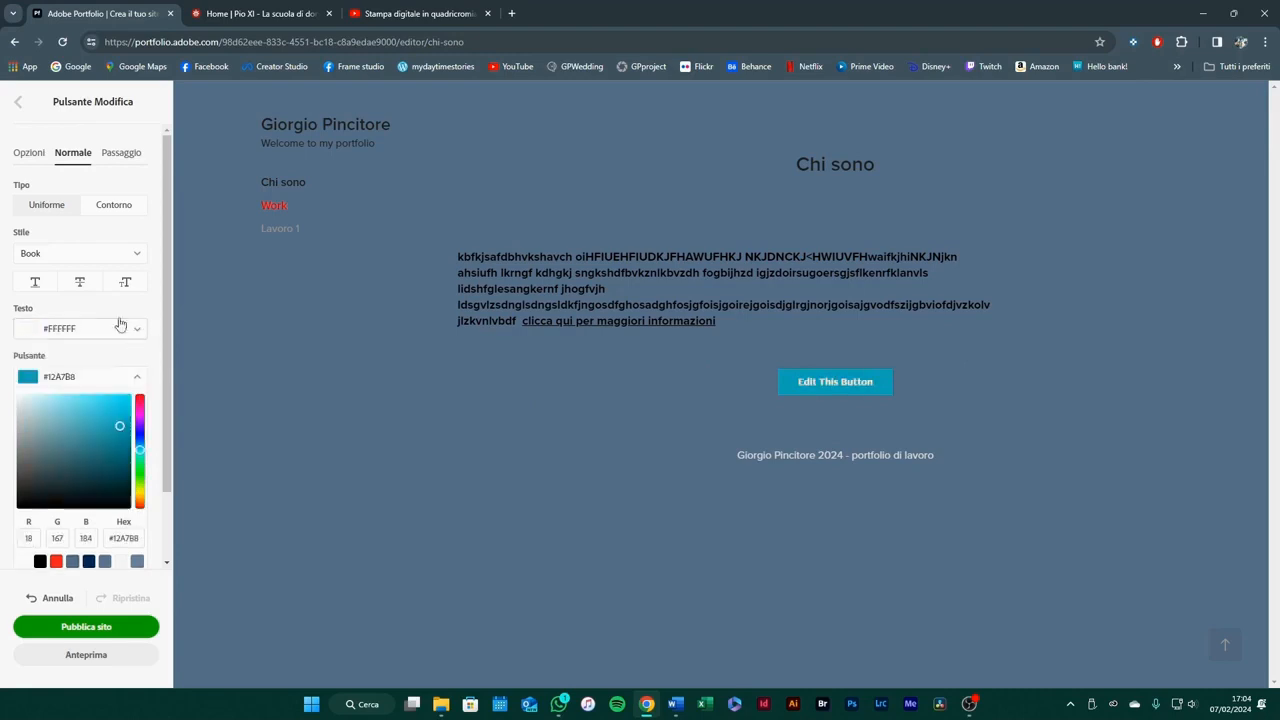
Set the button's rollover text colour to green #1DAA6C and its rollover background to blue #102EF6
left_click(127, 154)
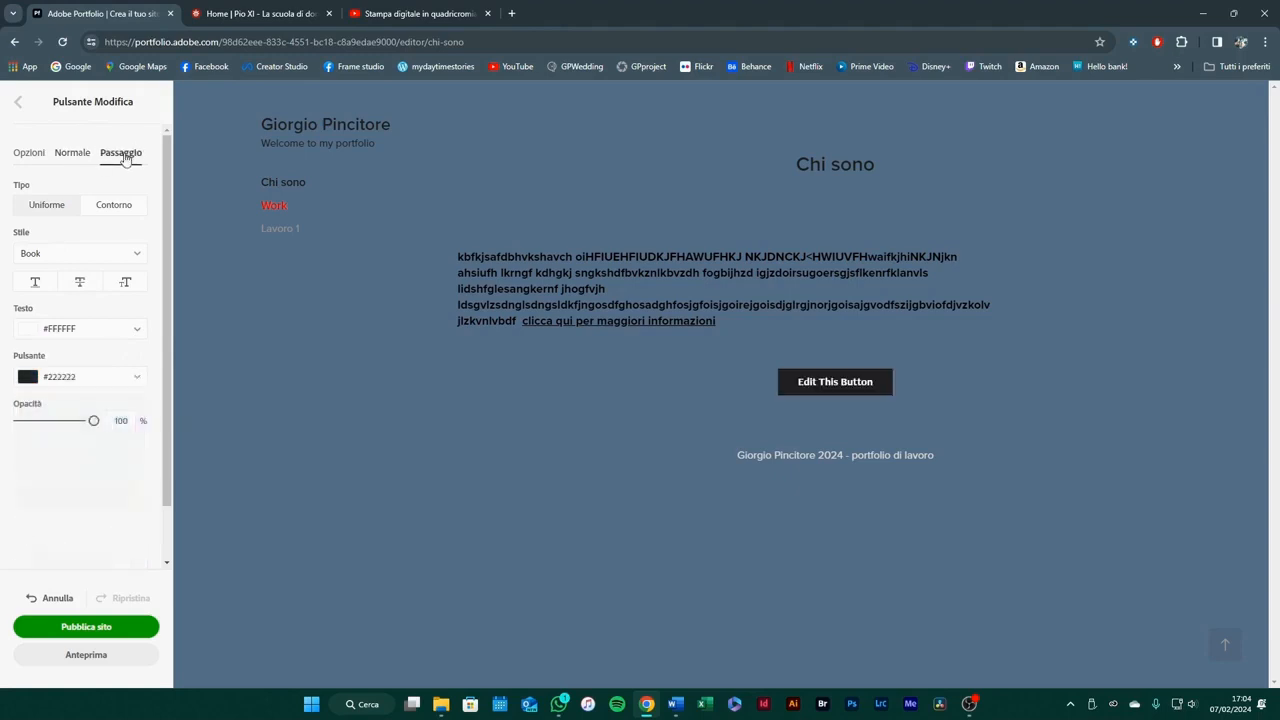
left_click(62, 336)
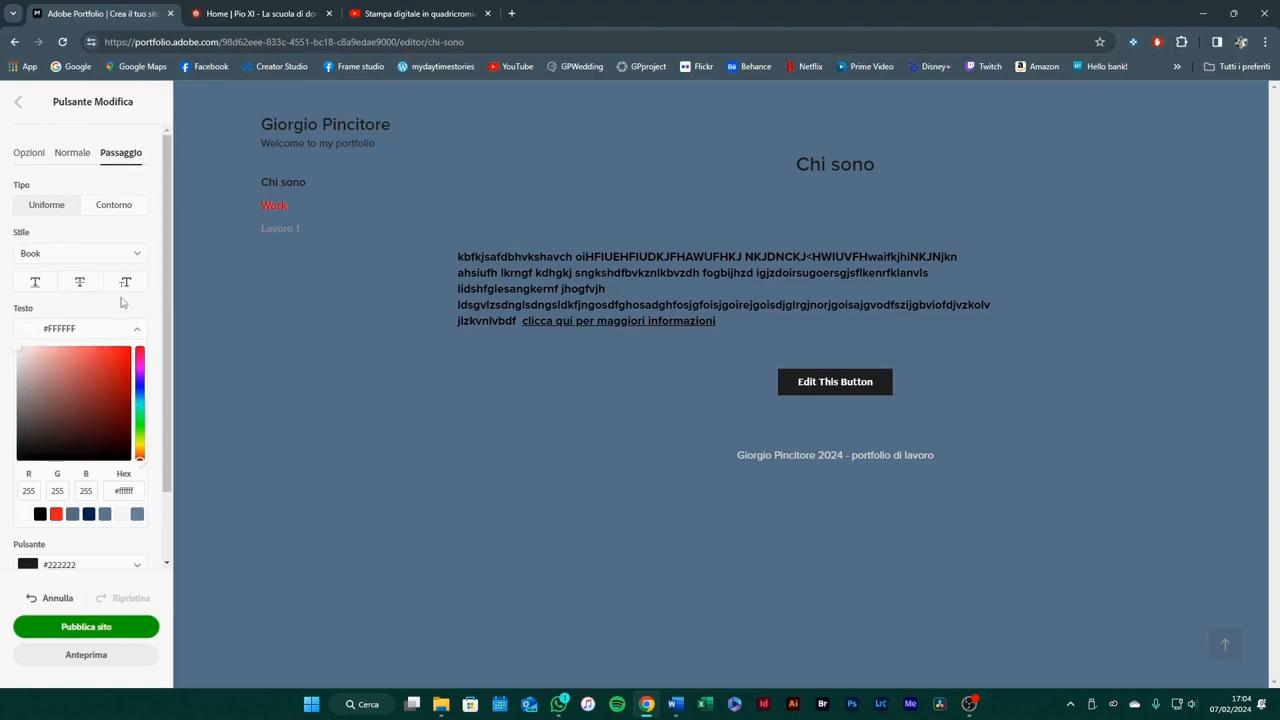
left_click(141, 416)
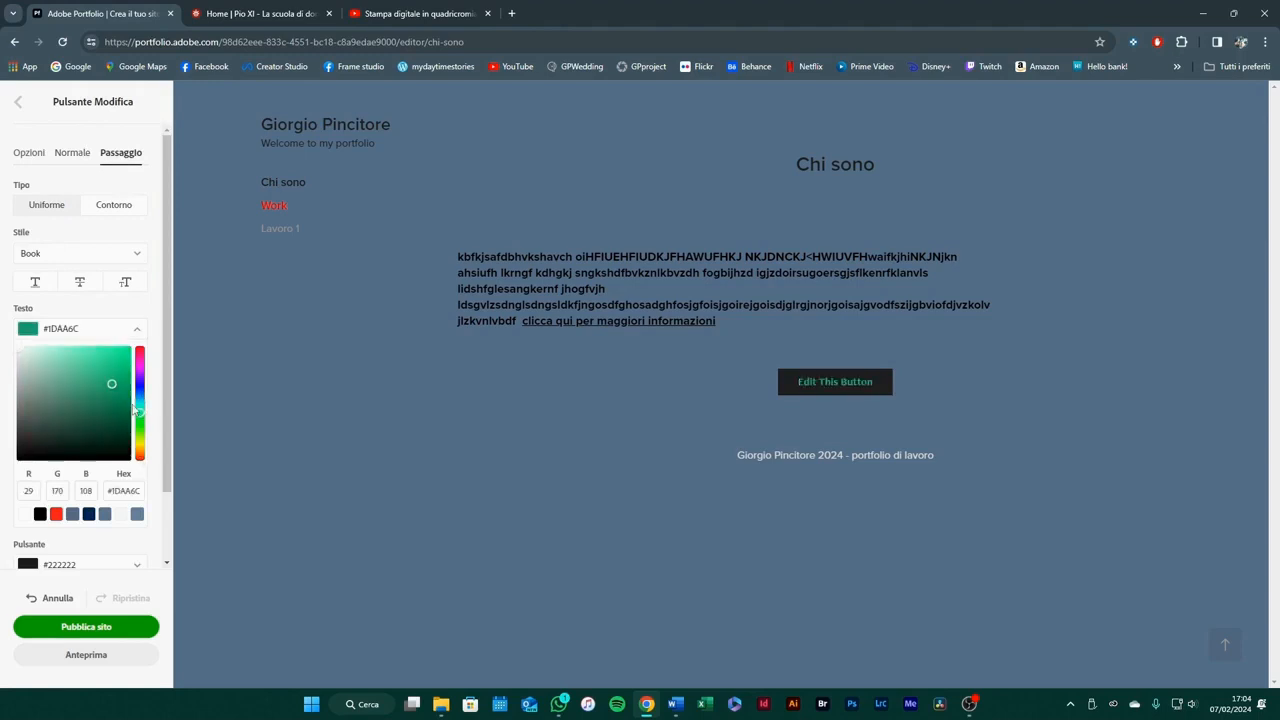
left_click(128, 330)
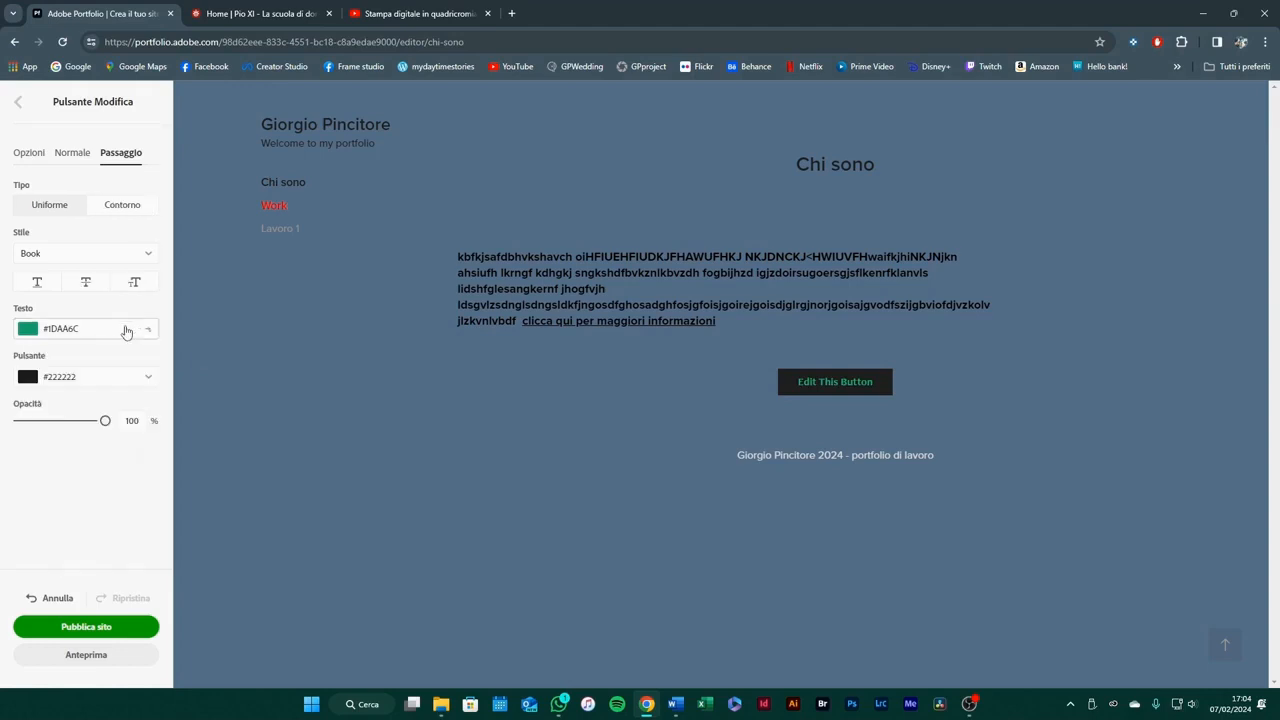
left_click(89, 386)
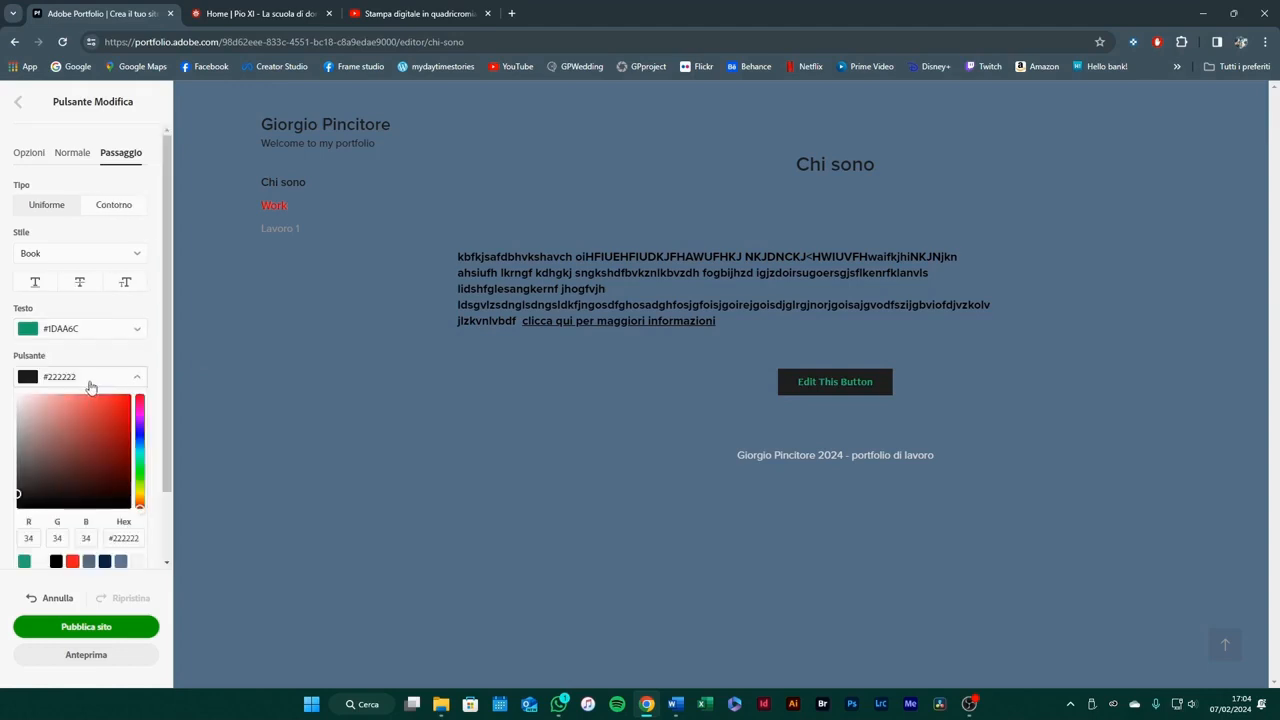
left_click(141, 436)
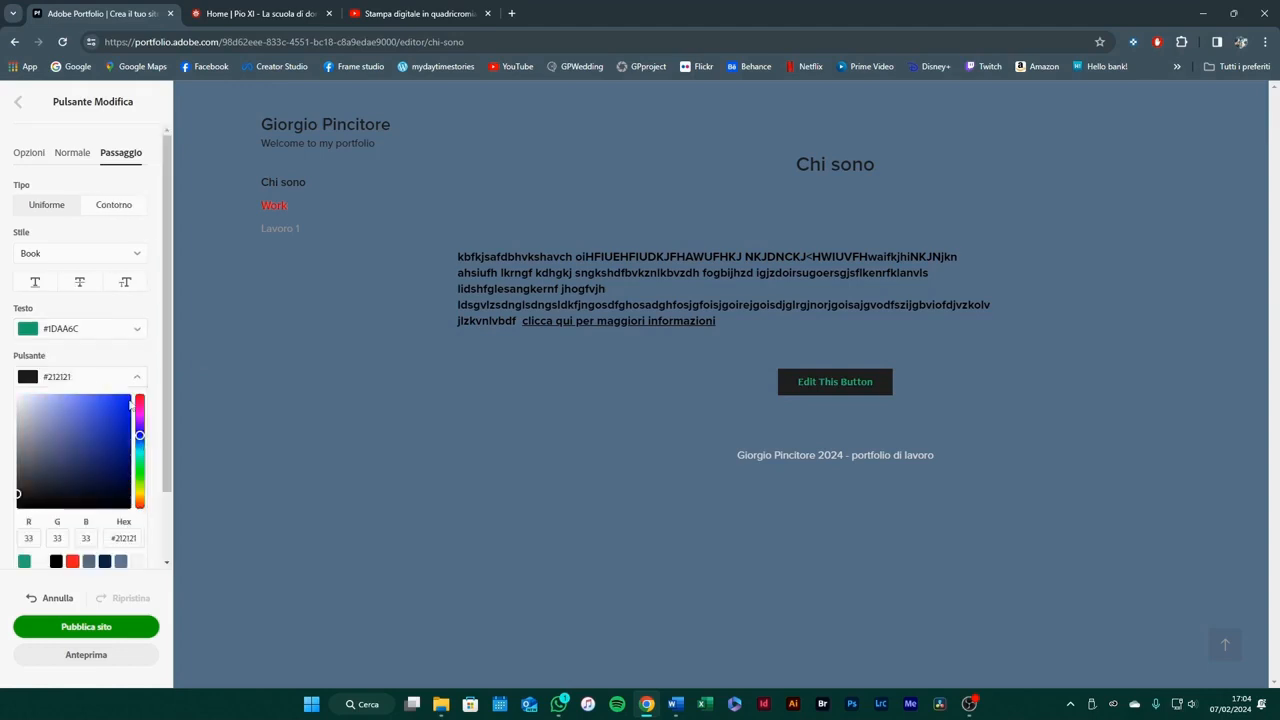
left_click(124, 400)
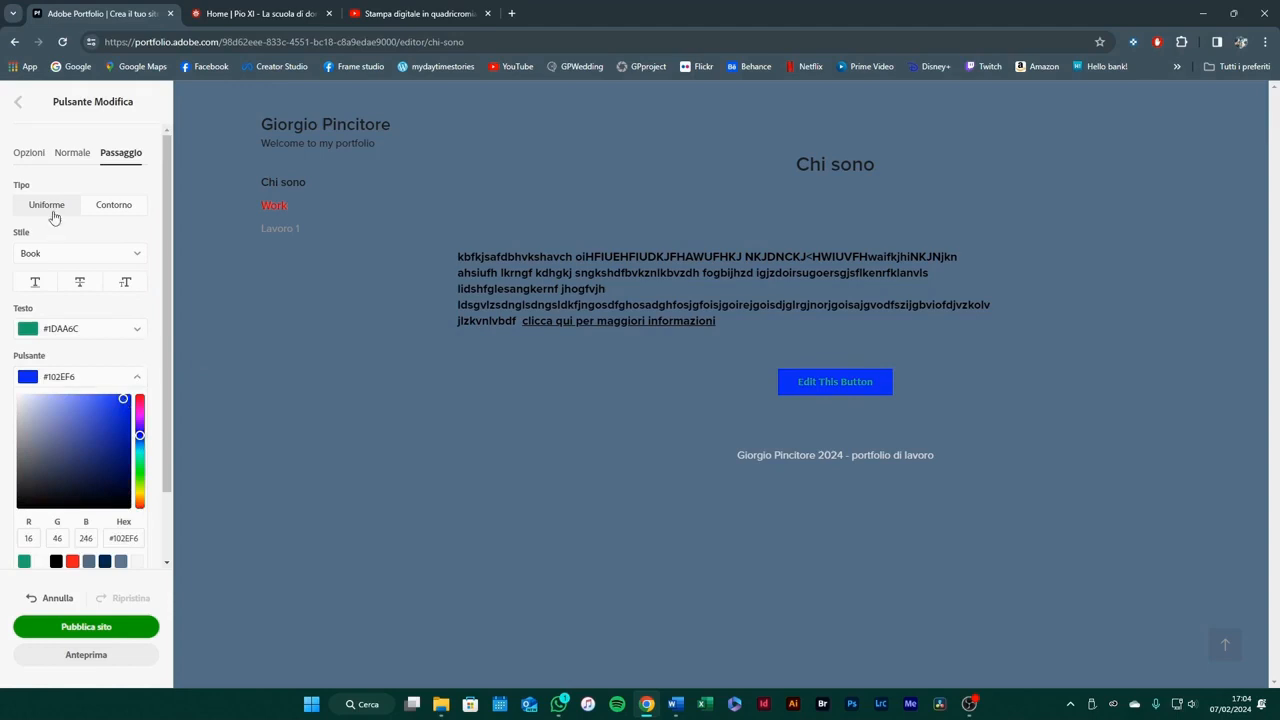
Compare the solid and outline types for the button's normal state and settle on the outline type (Contorno)
left_click(74, 153)
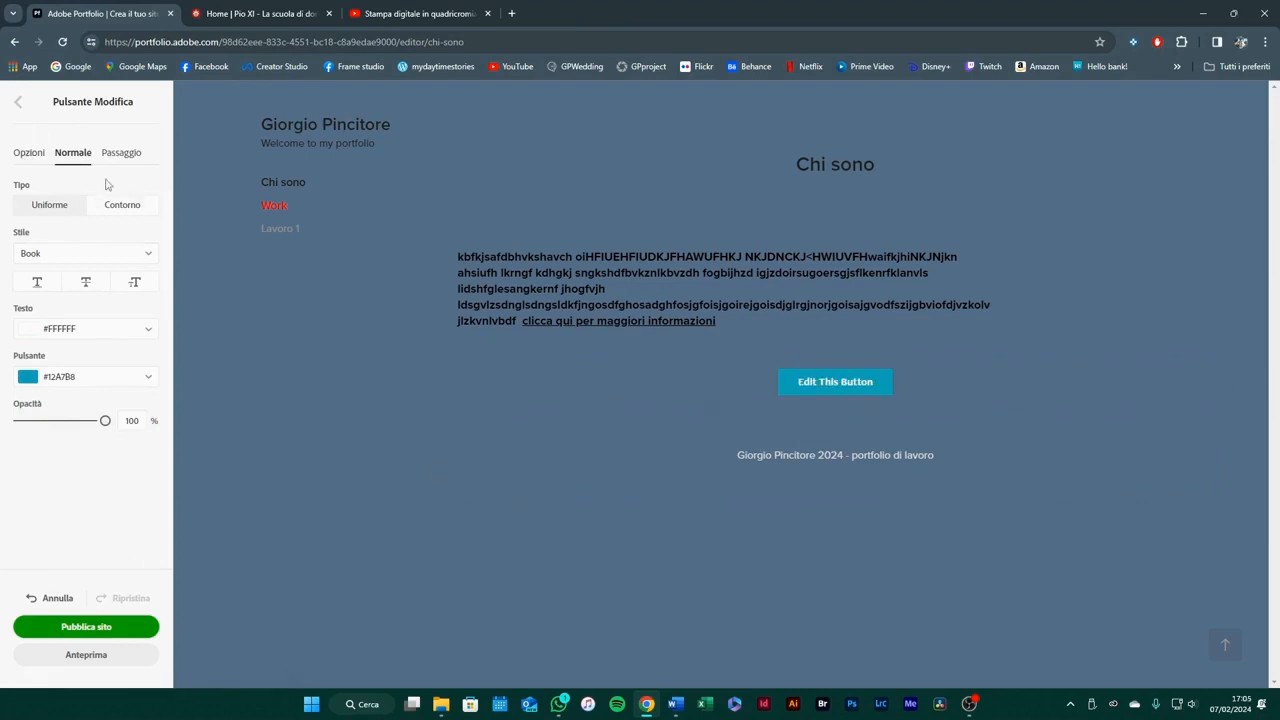
left_click(117, 208)
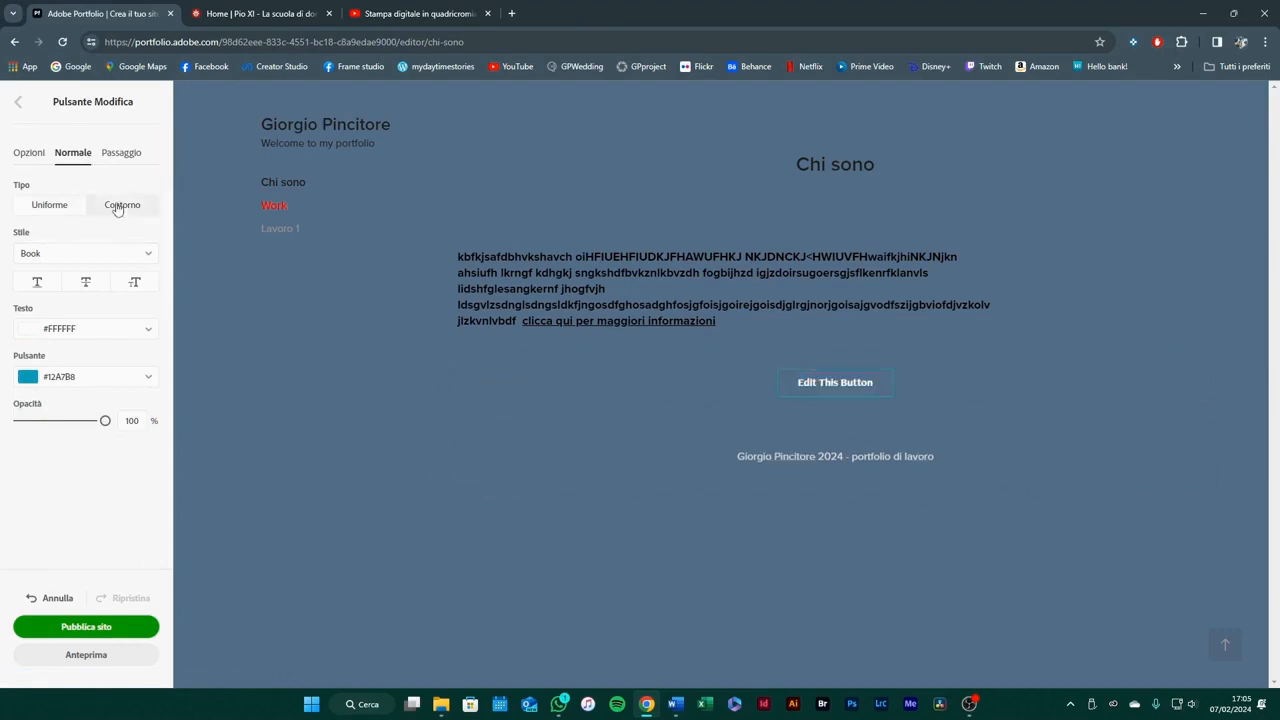
left_click(55, 206)
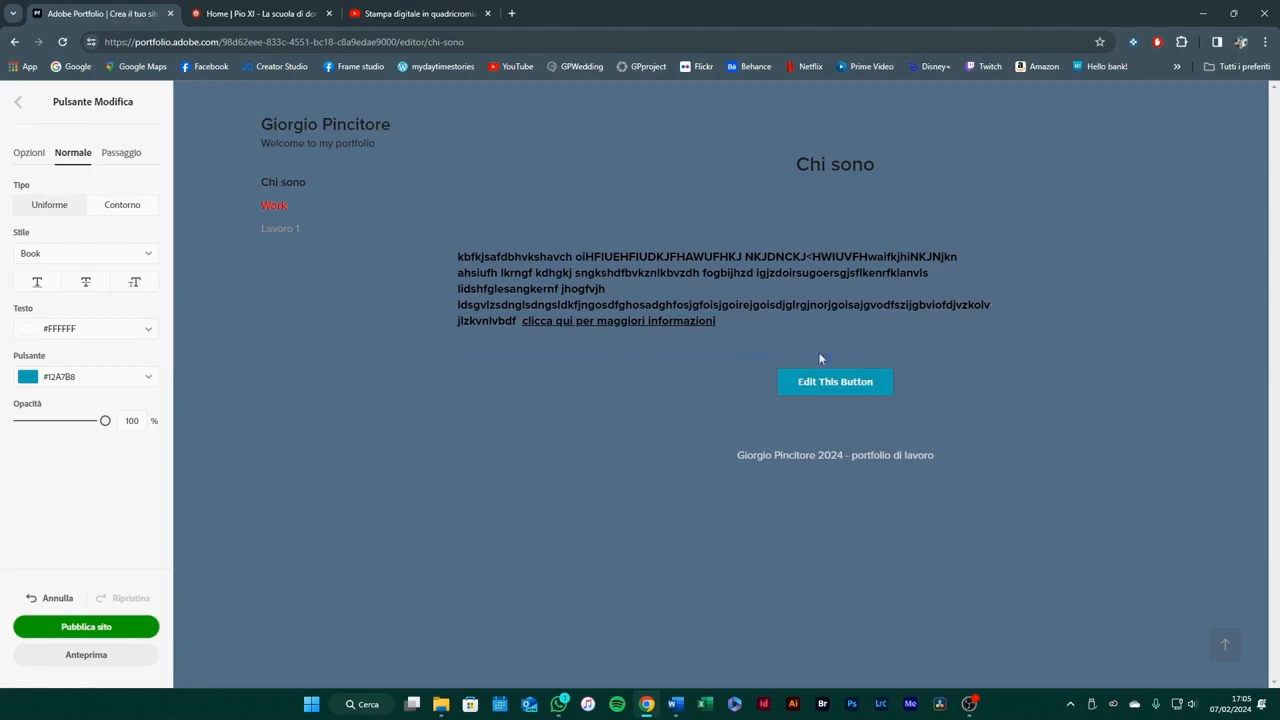
left_click(130, 214)
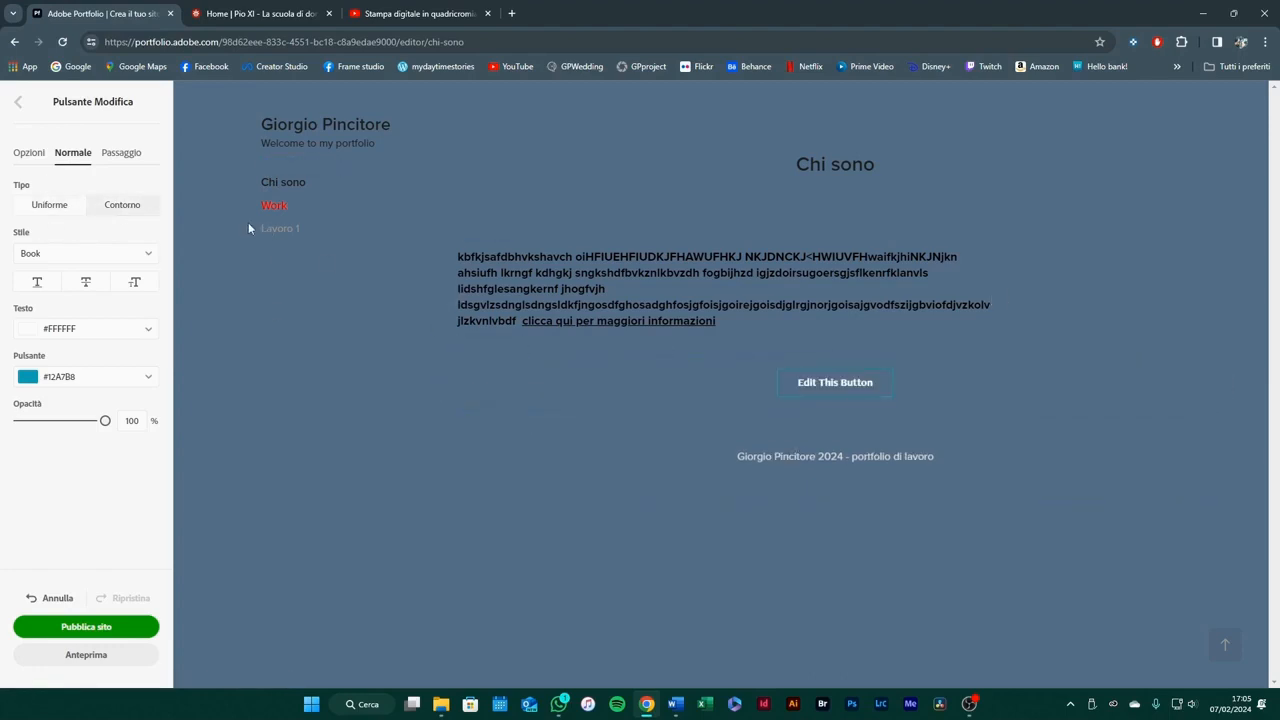
Try the outline type for the button's rollover state and return both the rollover and normal states to the solid type (Uniforme)
left_click(118, 157)
left_click(112, 210)
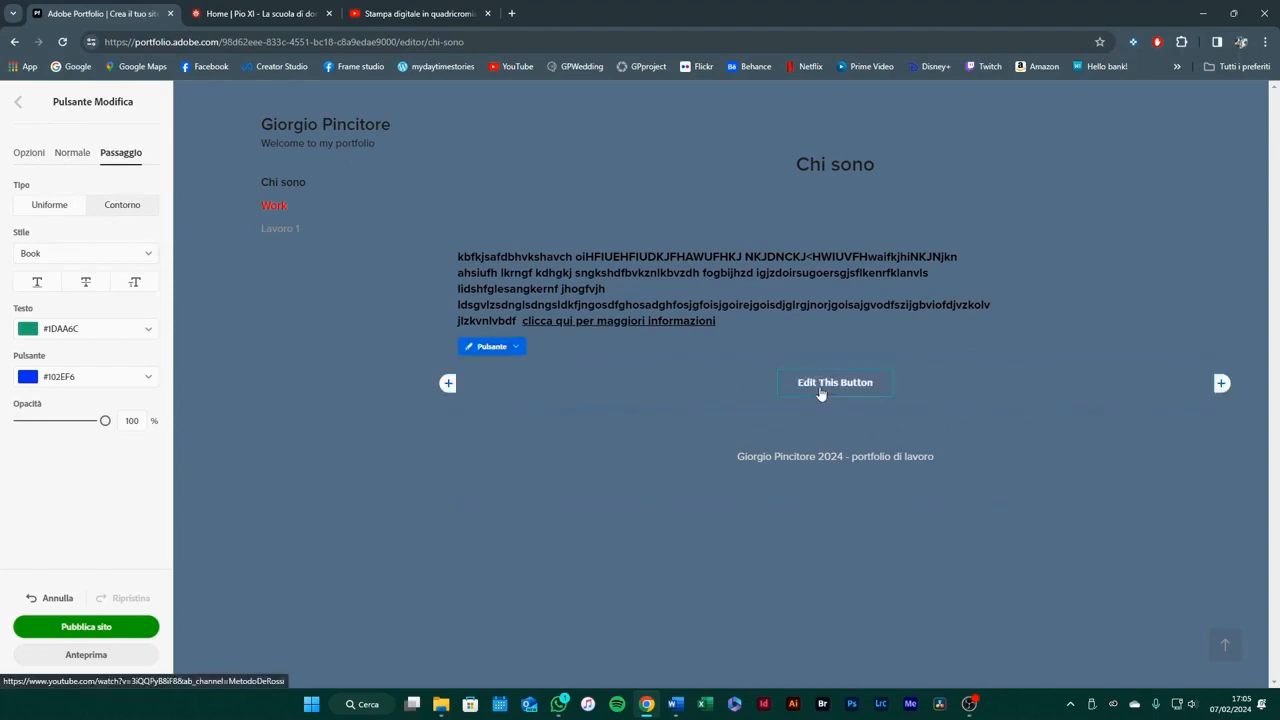
left_click(39, 213)
left_click(72, 152)
left_click(371, 381)
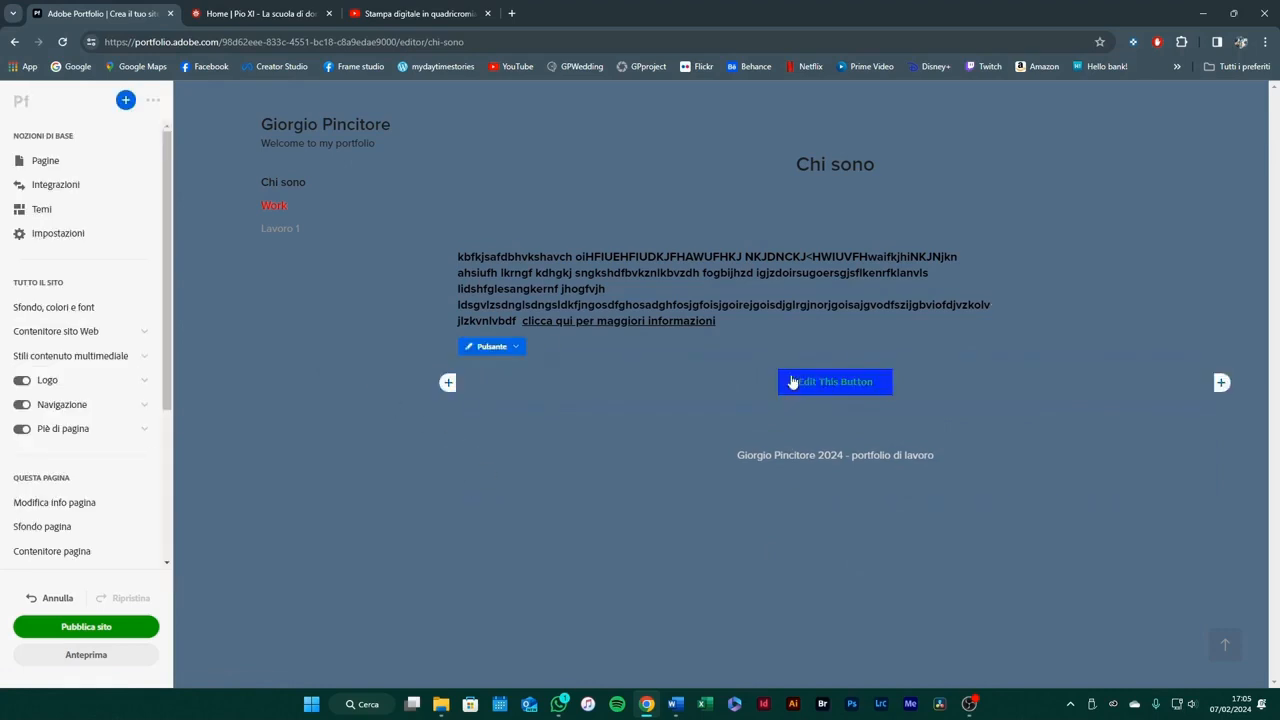
left_click(835, 410)
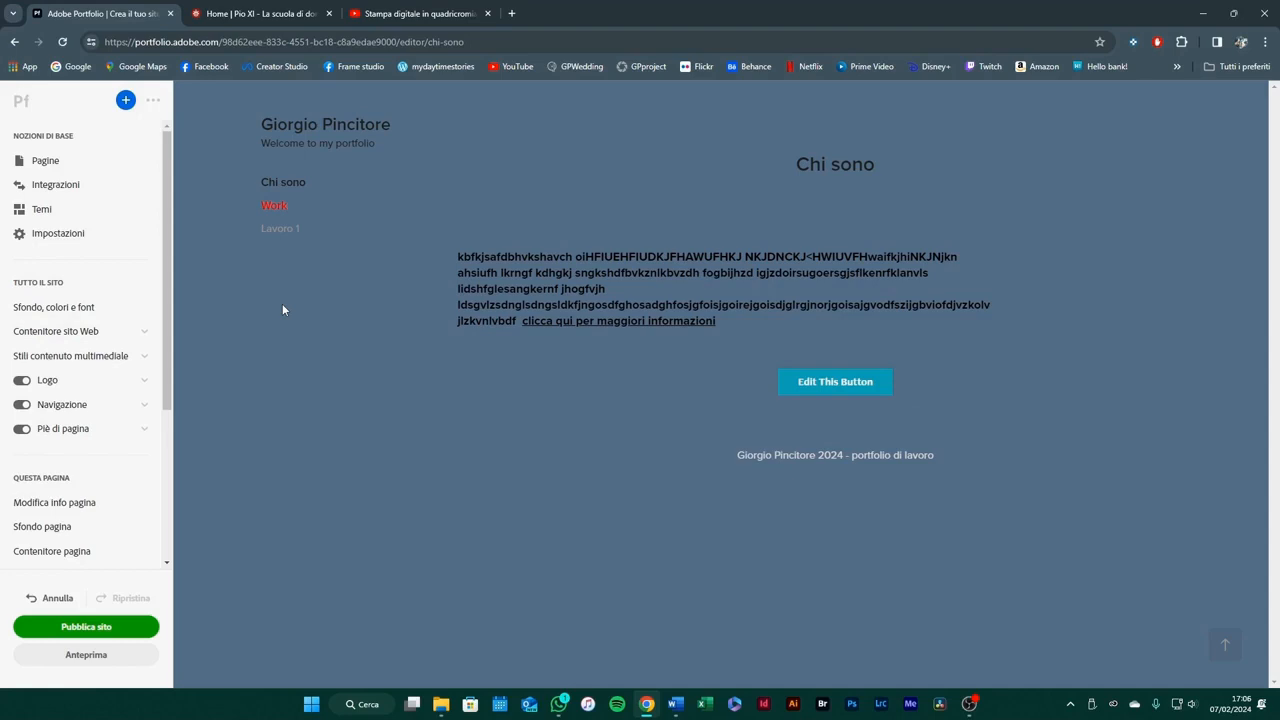
left_click(45, 162)
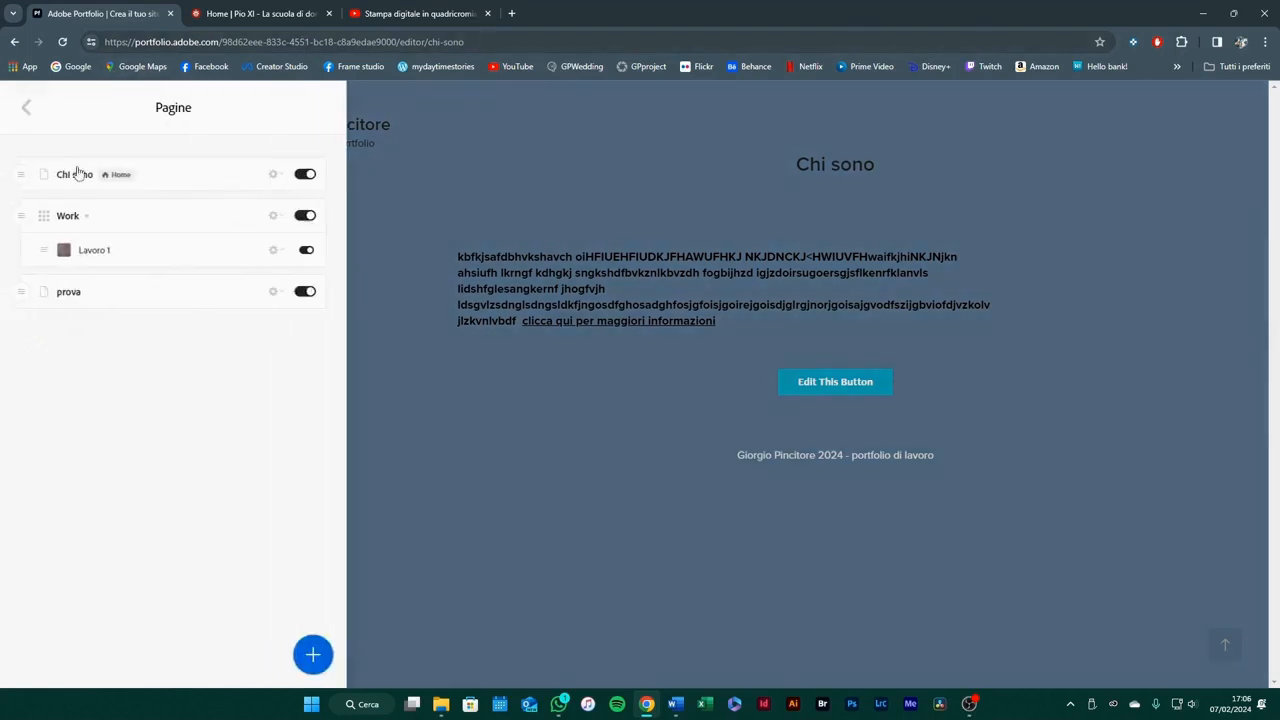
left_click(19, 118)
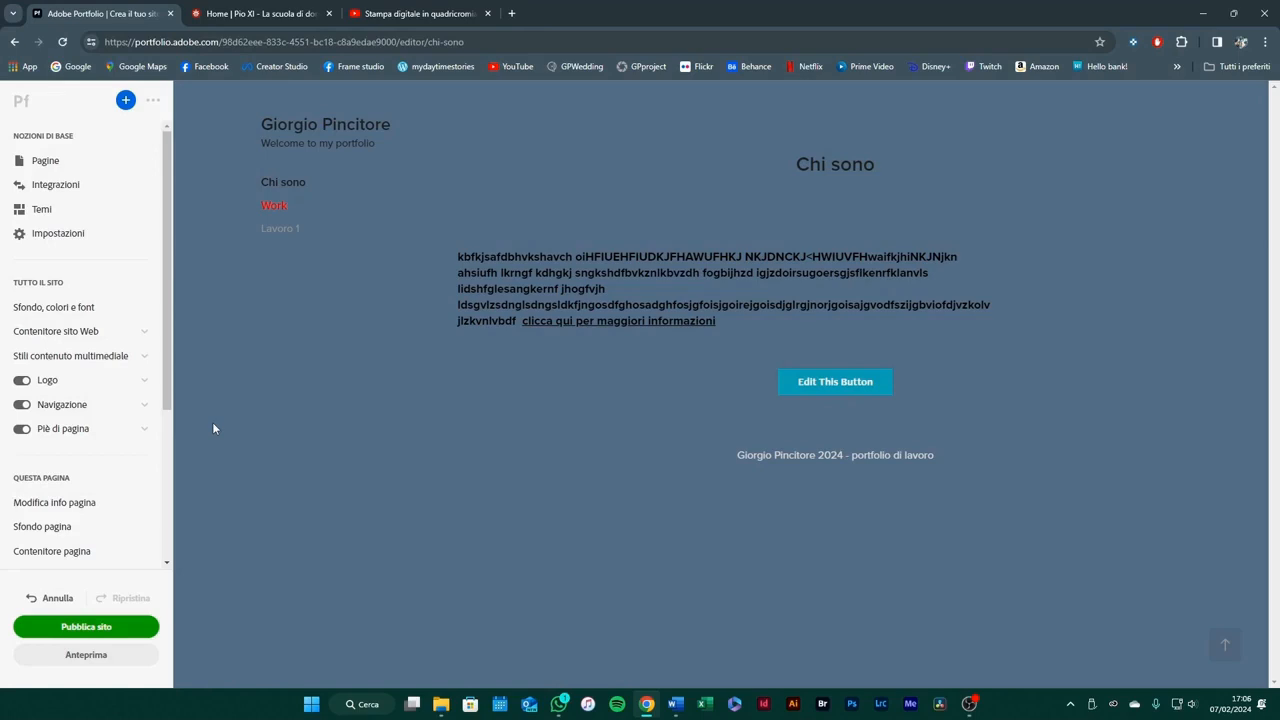
Open the site settings and examine the site subdomain and the home page and 404 page assignments
left_click(57, 236)
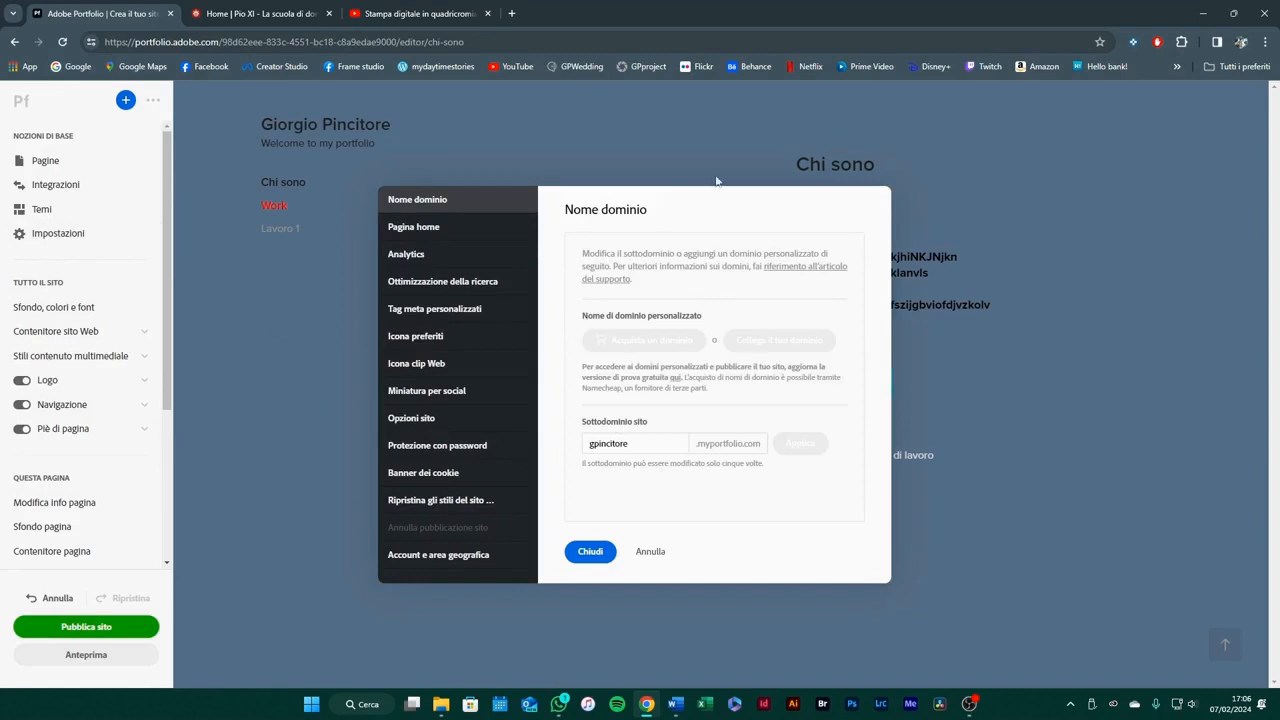
left_click(637, 446)
double_click(664, 446)
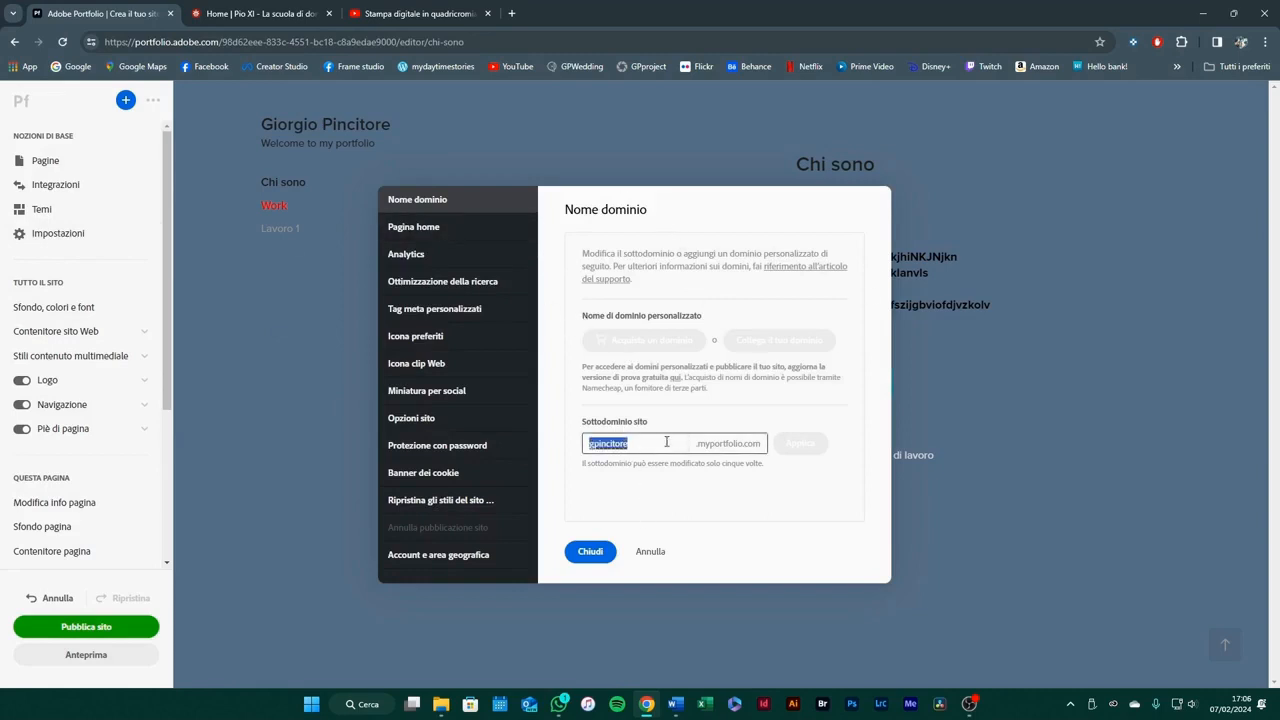
left_click(647, 446)
double_click(637, 444)
left_click(718, 450)
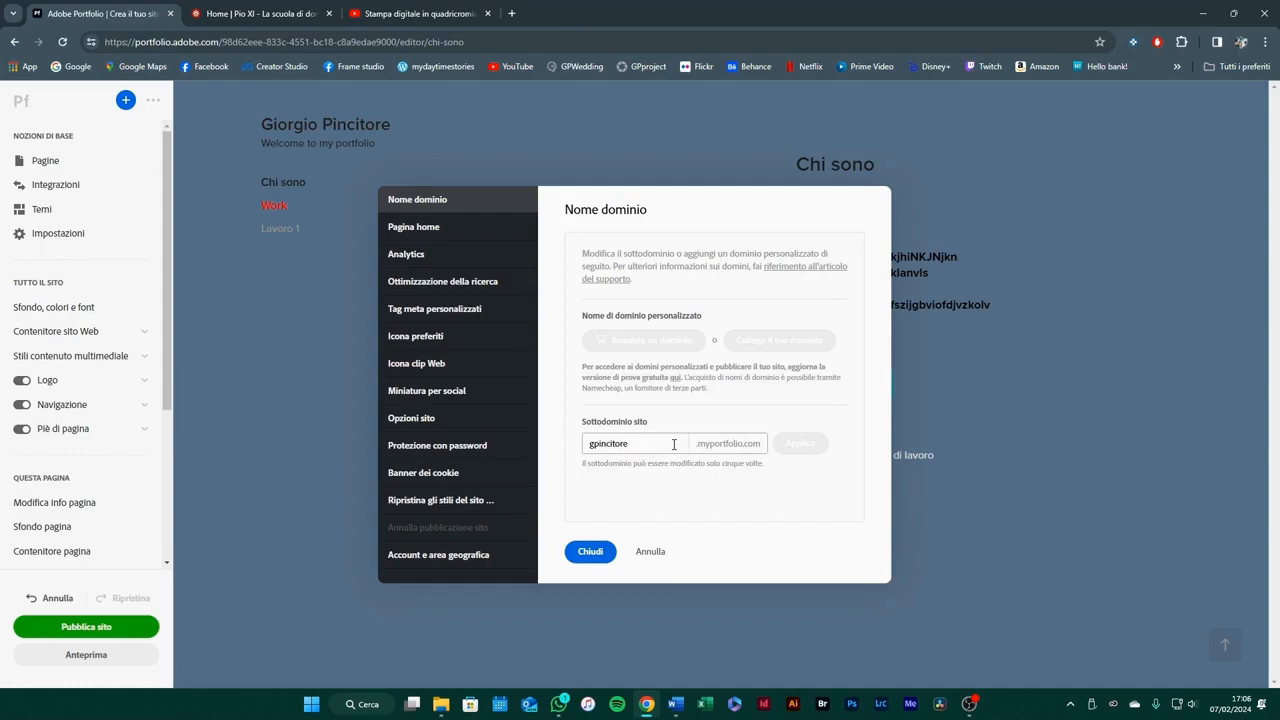
left_click(440, 228)
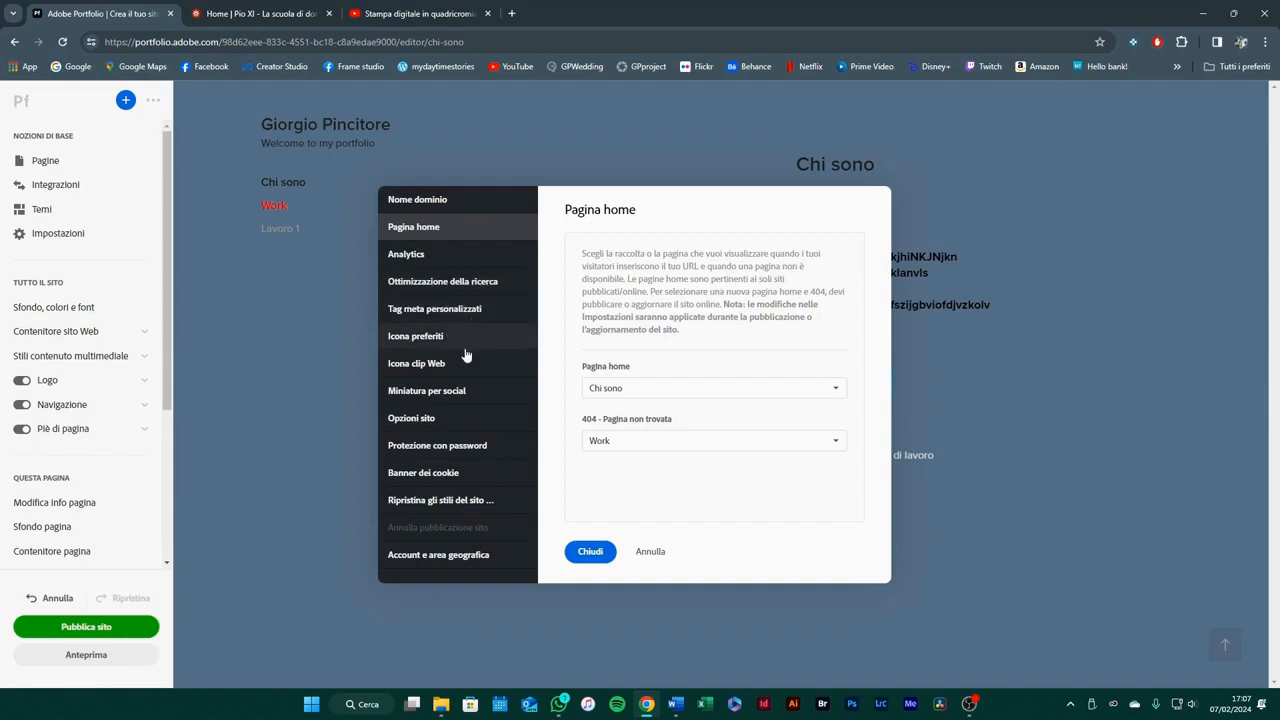
Enable the image protection option "Disattiva clic con tasto destro del mouse" in the general site options
left_click(465, 420)
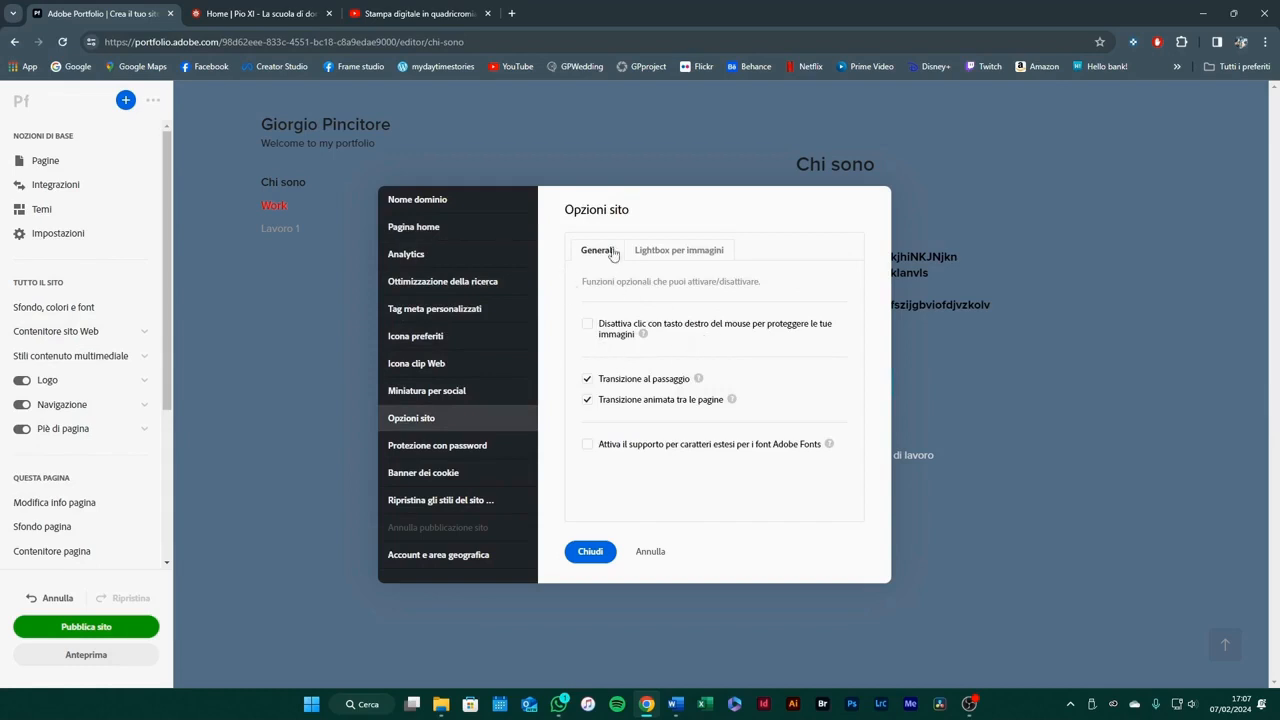
left_click(617, 333)
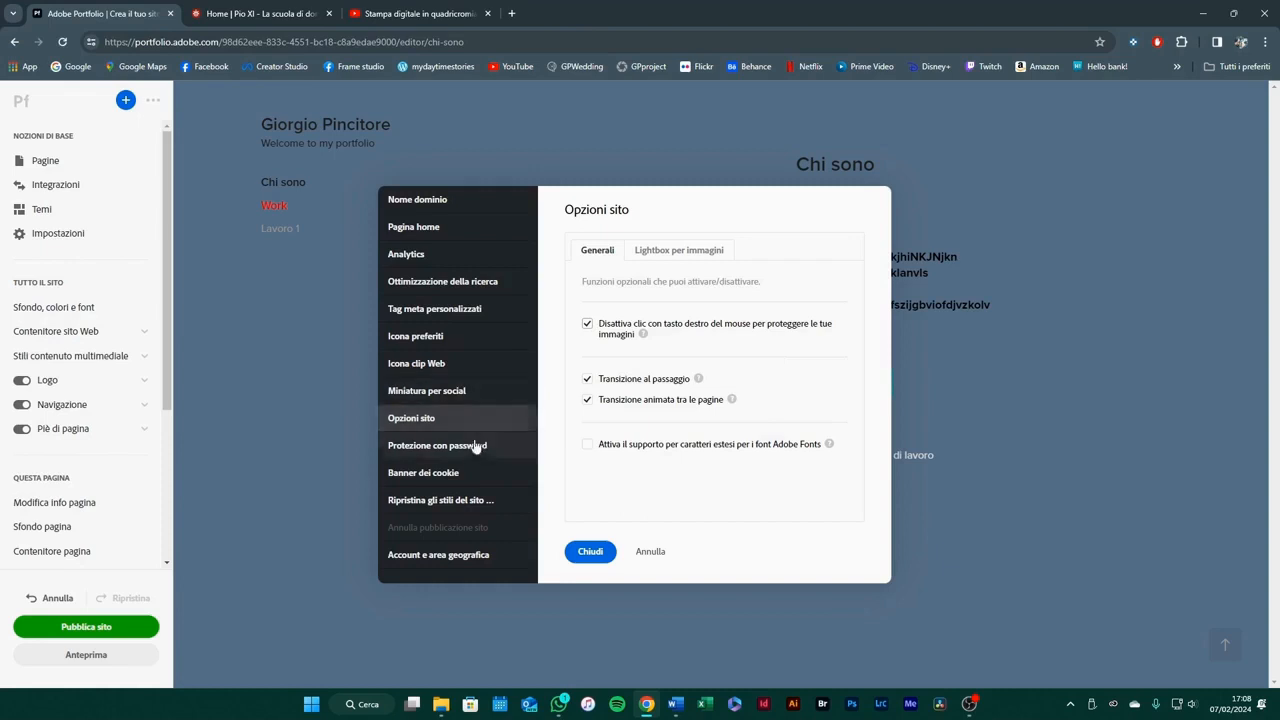
Protect the entire website with a password, enter the site password and close the site settings
left_click(440, 448)
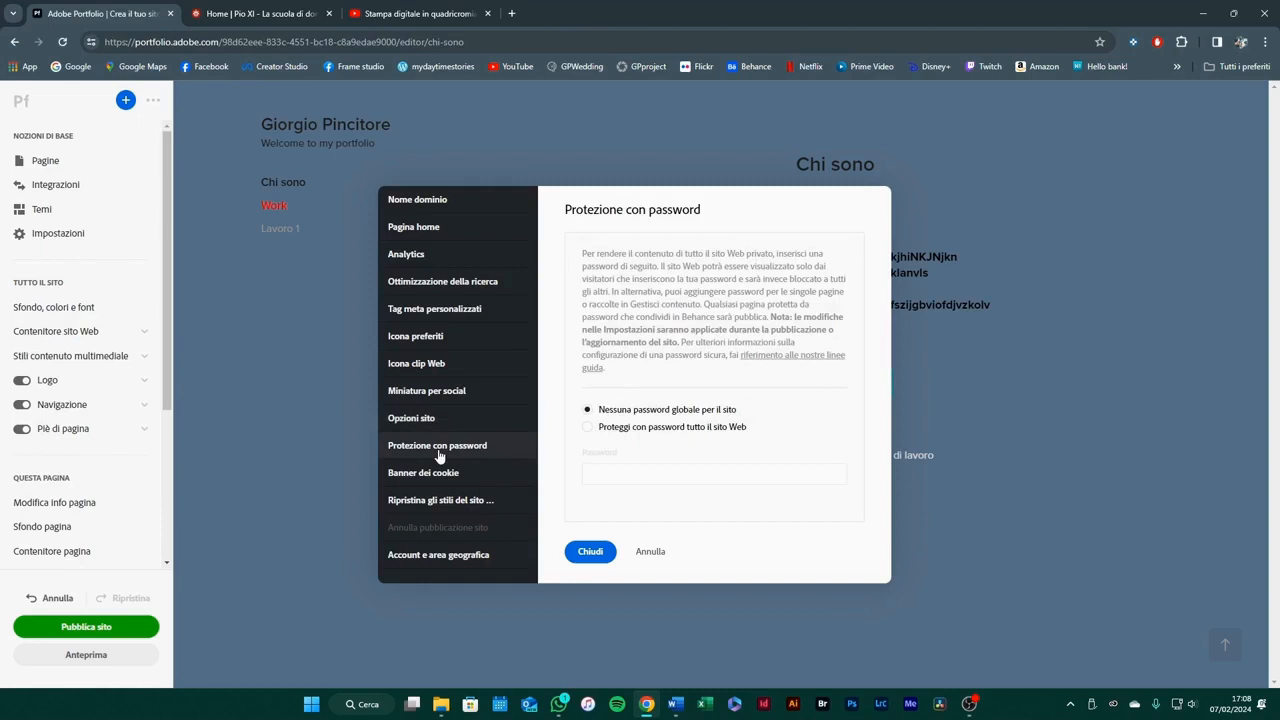
left_click(590, 429)
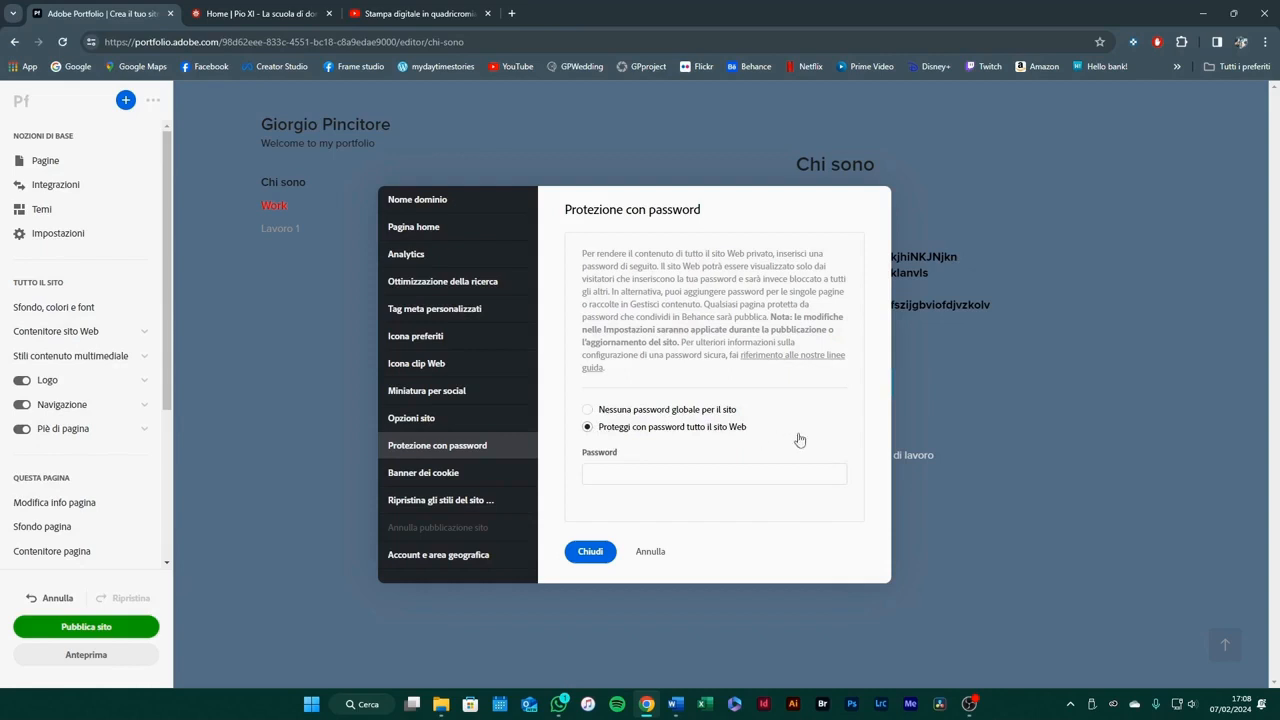
left_click(640, 475)
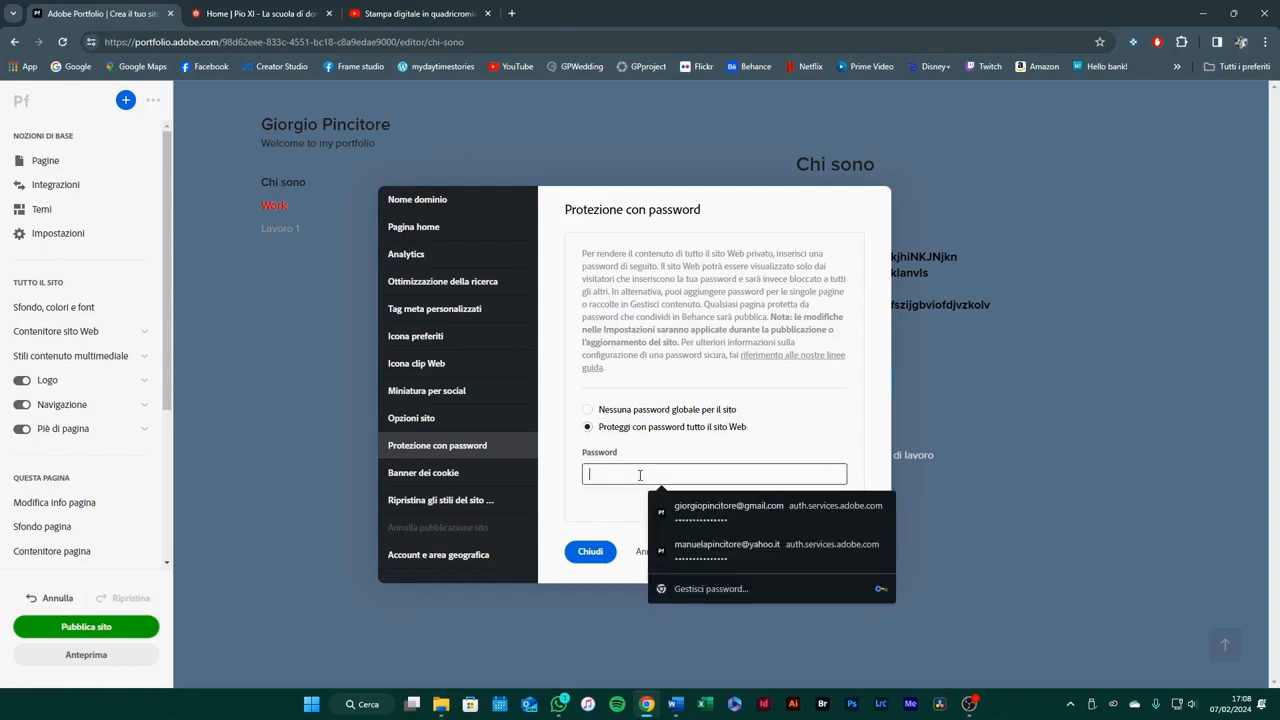
type("••••••••••")
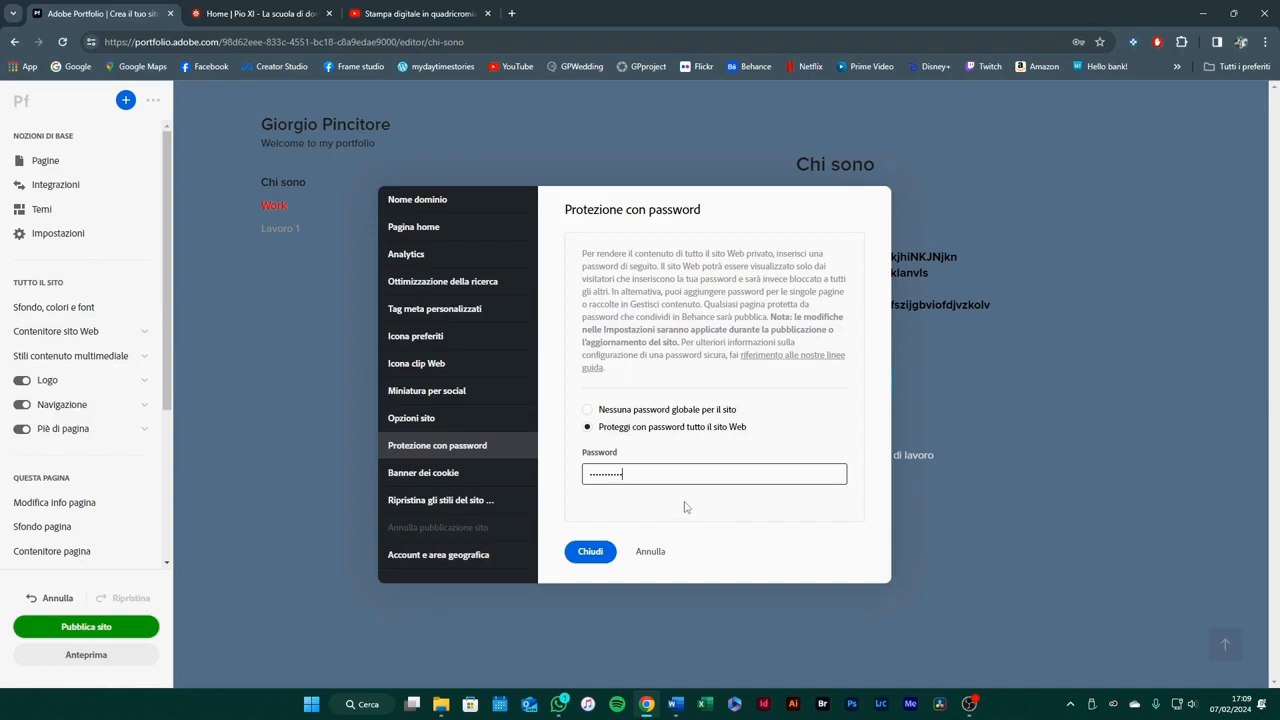
left_click(592, 556)
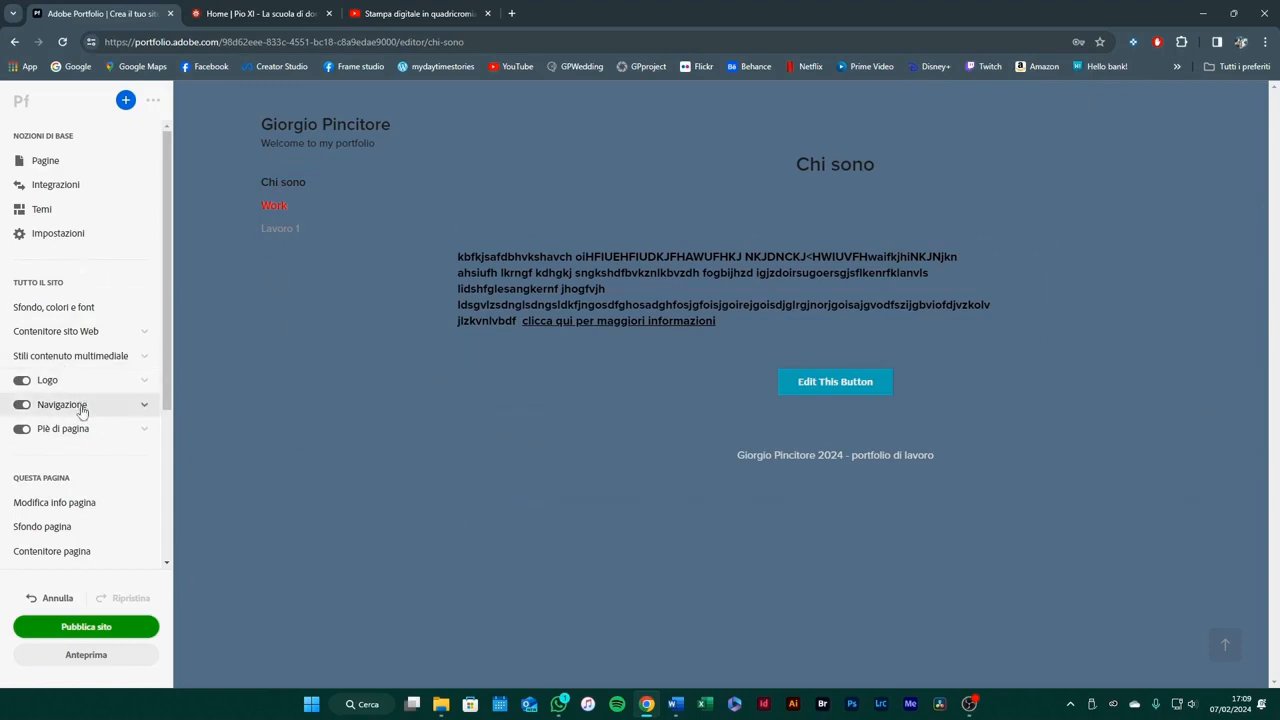
Publish the portfolio website
left_click(96, 628)
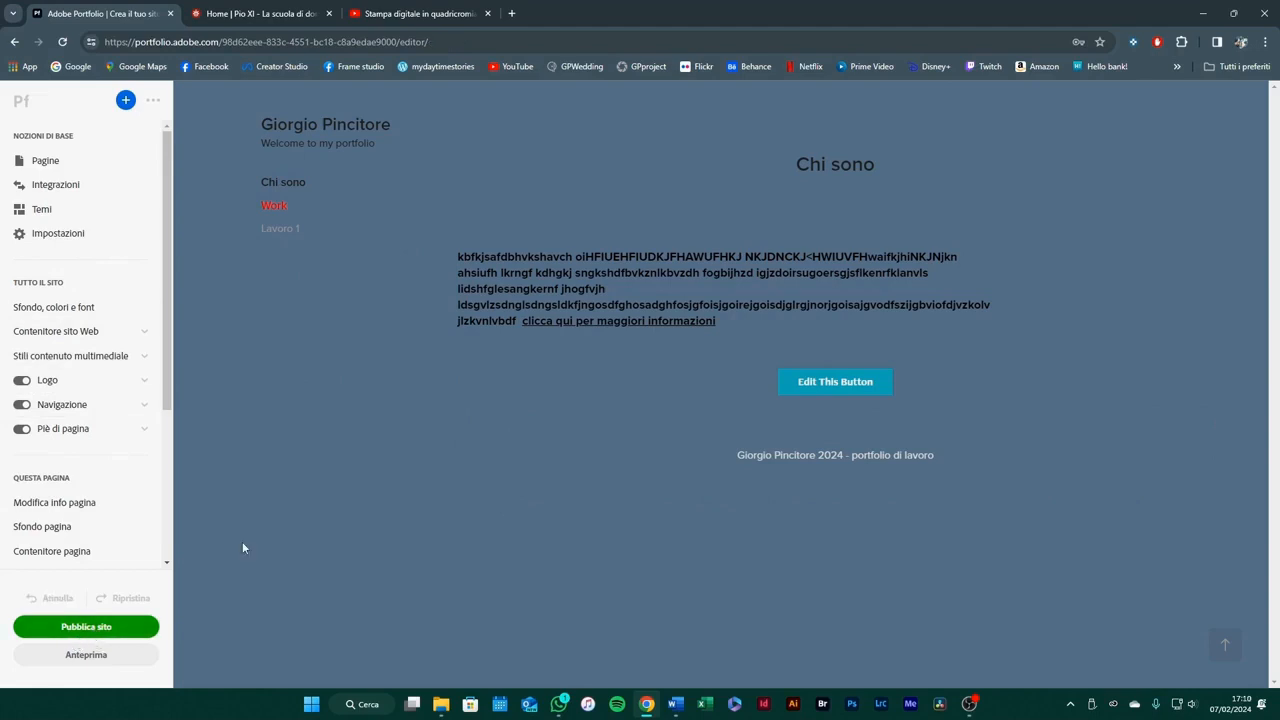